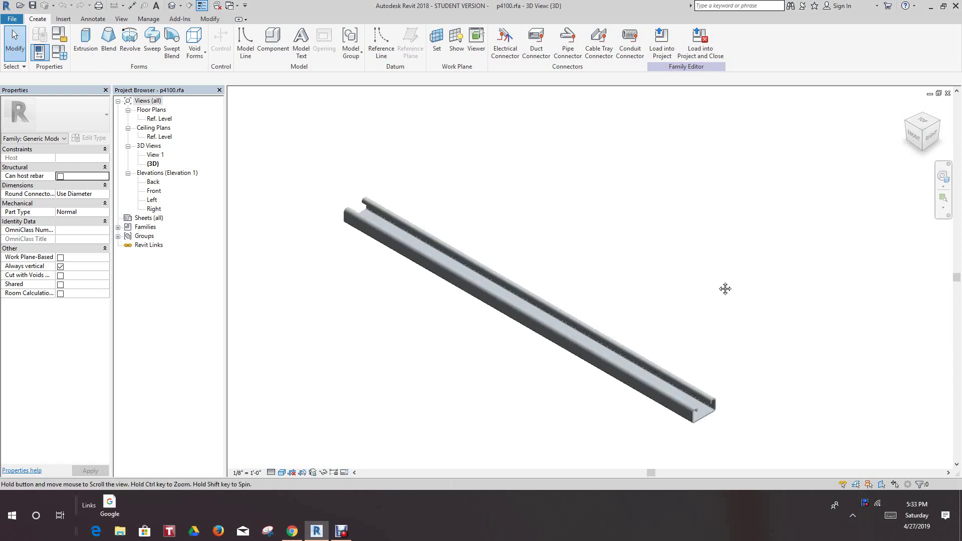
# - Examine the p4100 channel model along its full length in the 3D view
pyautogui.scroll(1, 708, 258)
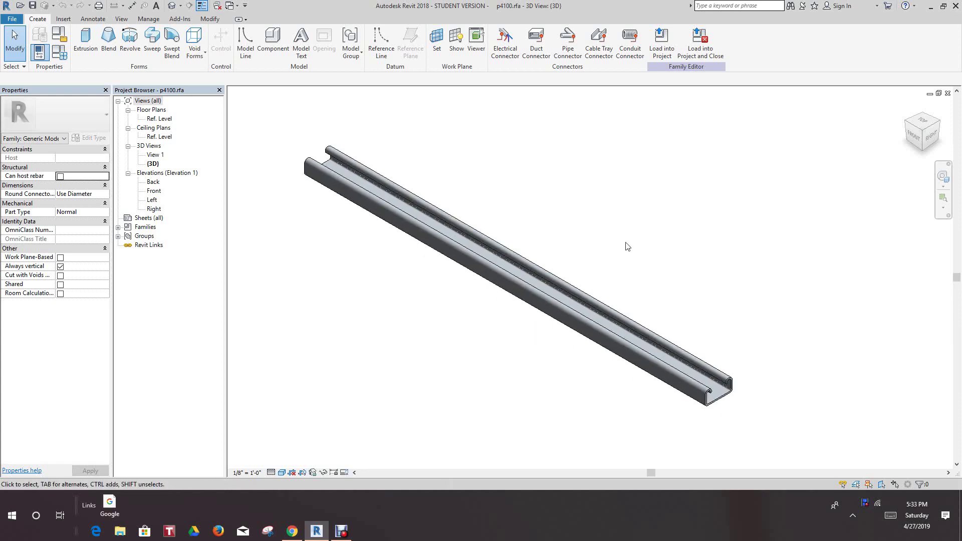
pyautogui.scroll(1, 626, 244)
pyautogui.moveTo(635, 248); pyautogui.dragTo(701, 252, button='middle')
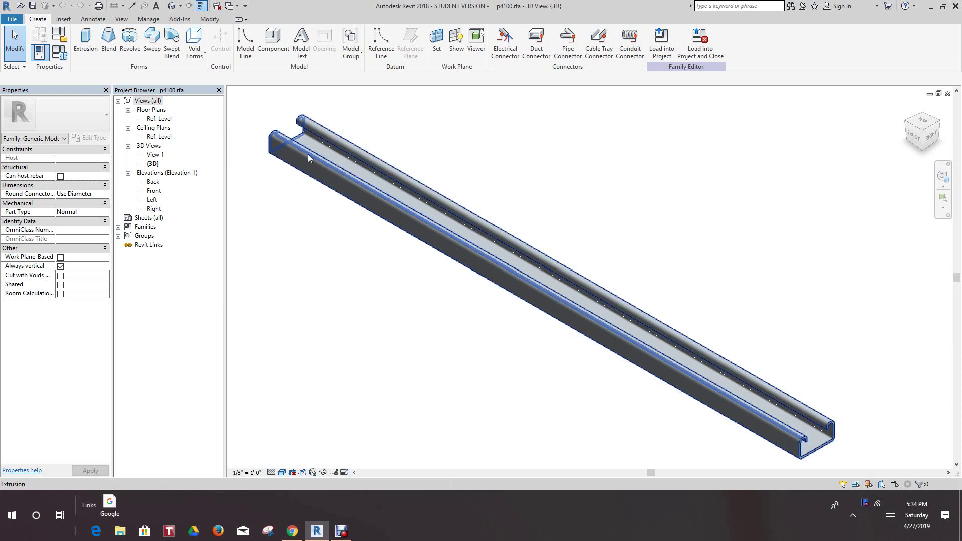
pyautogui.scroll(-1, 304, 148)
pyautogui.moveTo(365, 178); pyautogui.dragTo(407, 175, button='middle')
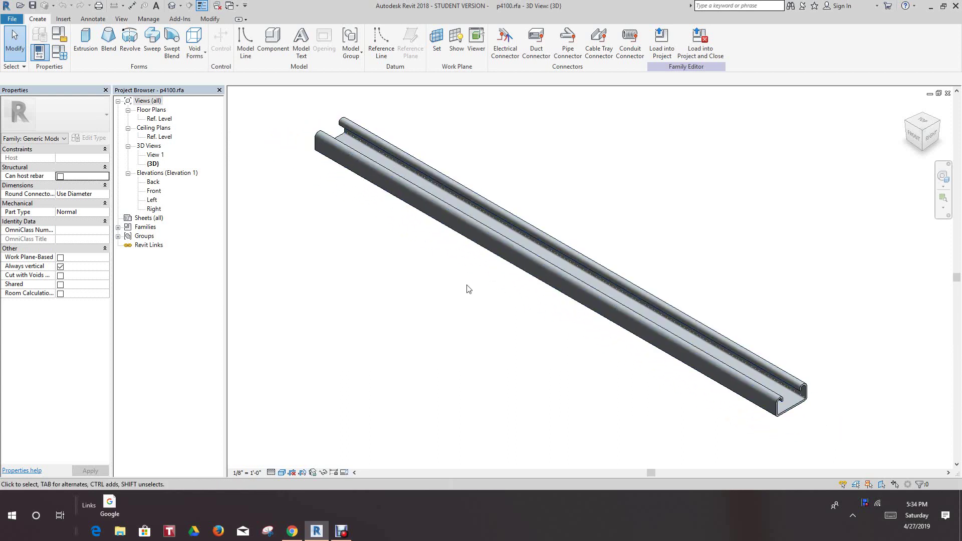
pyautogui.scroll(-2, 469, 289)
pyautogui.moveTo(480, 312); pyautogui.dragTo(488, 341, button='middle')
pyautogui.scroll(-1, 484, 333)
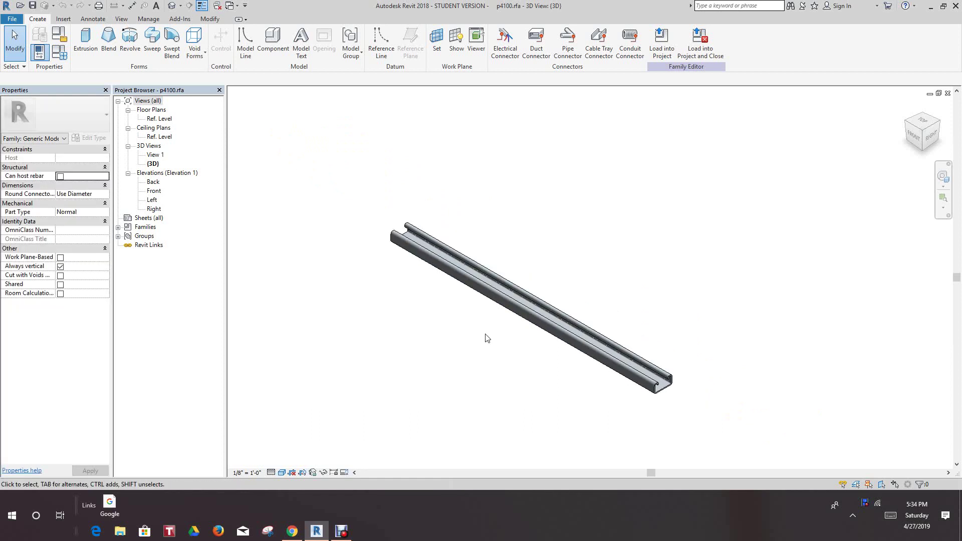
pyautogui.scroll(2, 493, 339)
pyautogui.scroll(-3, 501, 331)
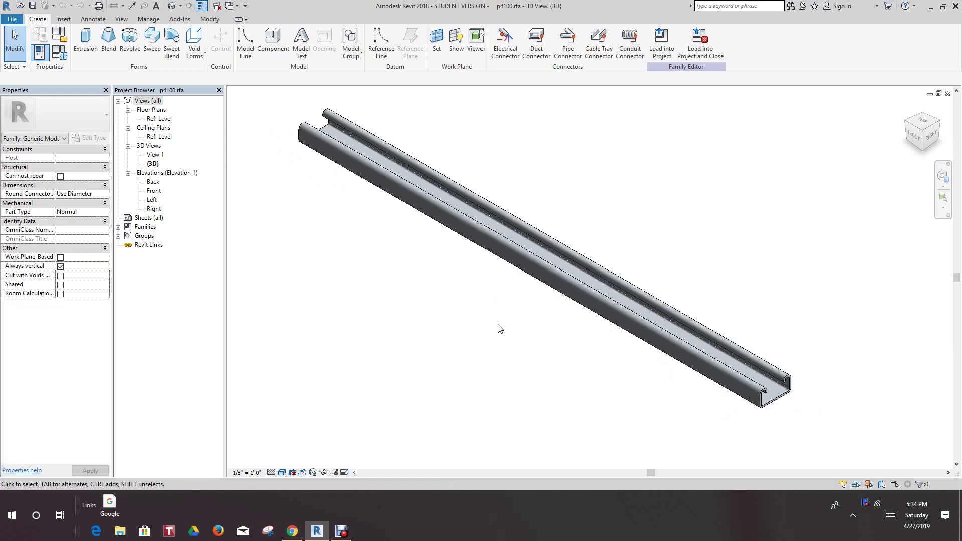
pyautogui.scroll(2, 501, 328)
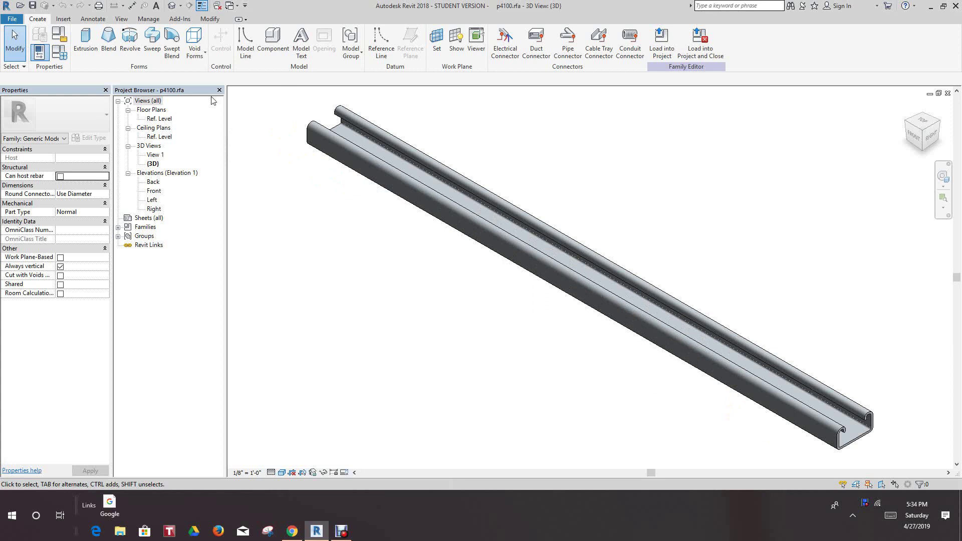
pyautogui.scroll(-1, 398, 151)
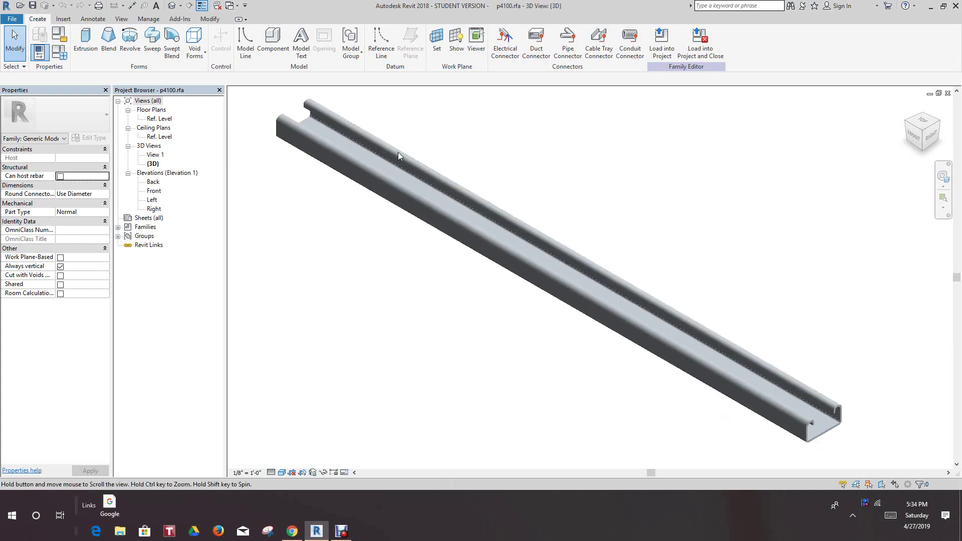
# - Create a new family from the Generic Model face based.rft template
pyautogui.click(12, 20)
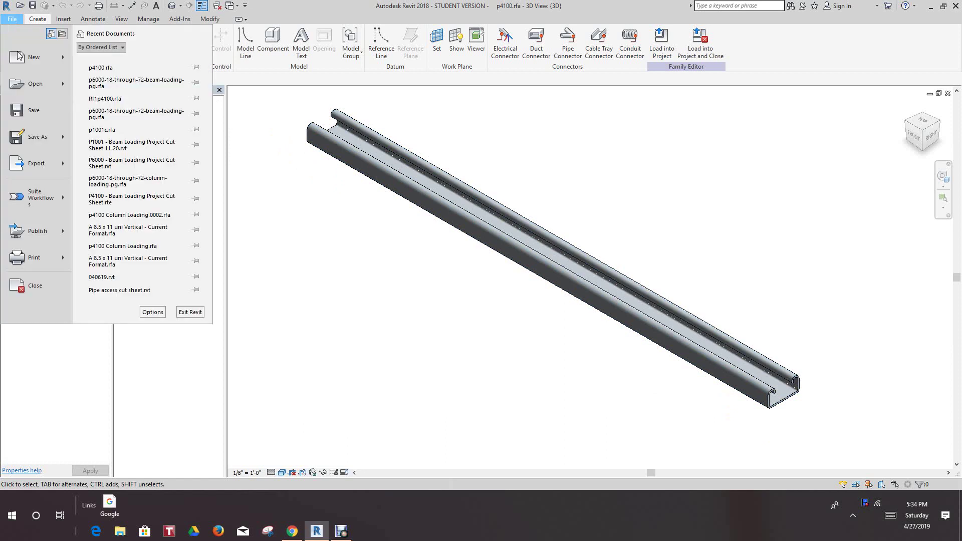
pyautogui.moveTo(31, 84)
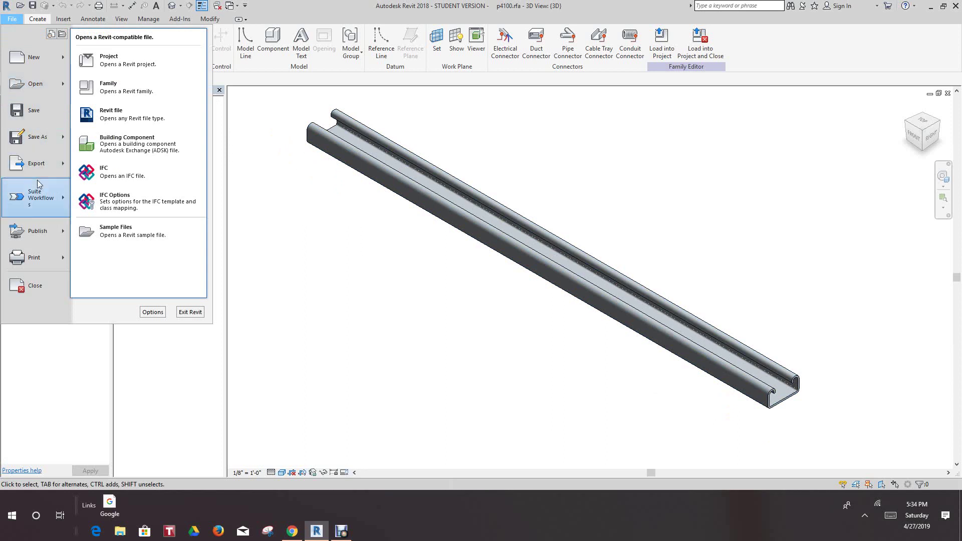
pyautogui.moveTo(45, 59)
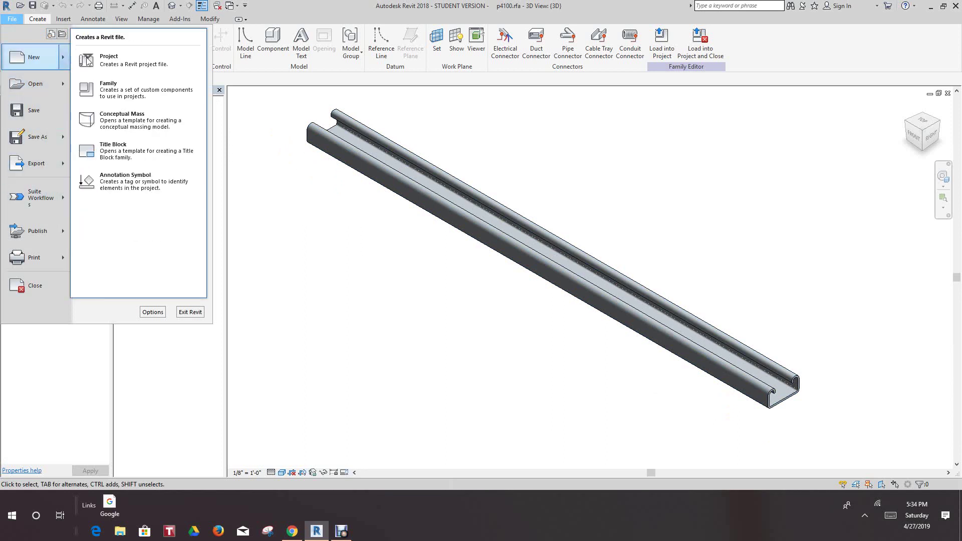
pyautogui.click(107, 86)
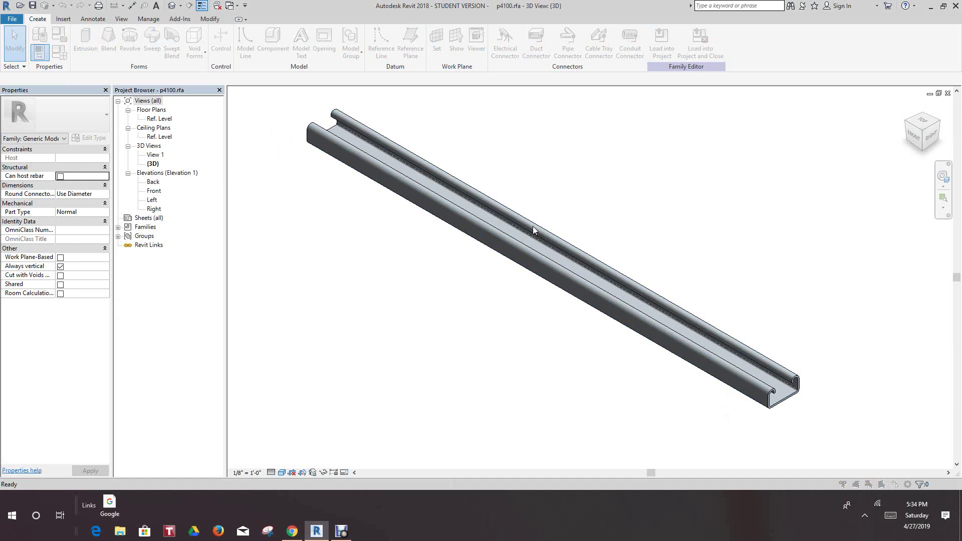
pyautogui.scroll(-4, 389, 238)
pyautogui.scroll(-5, 390, 238)
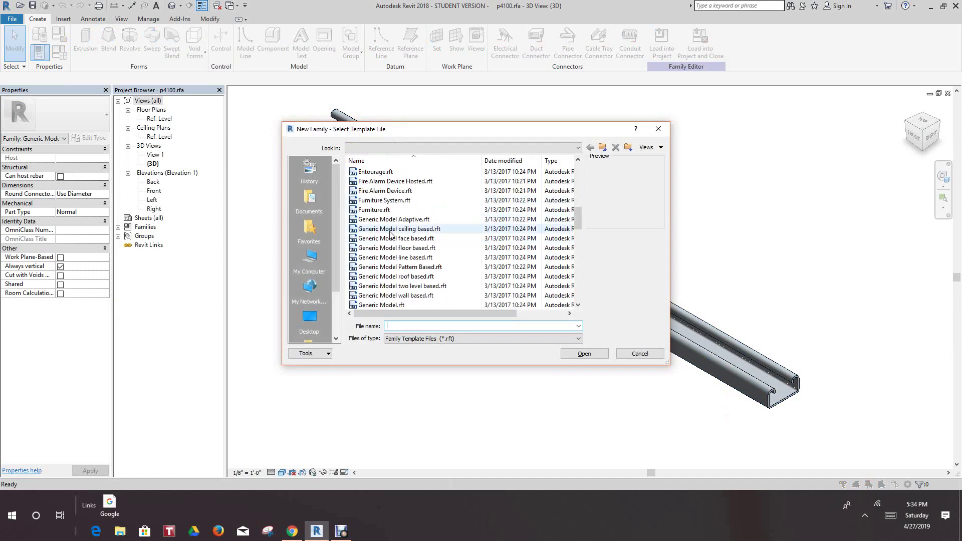
pyautogui.scroll(-2, 389, 234)
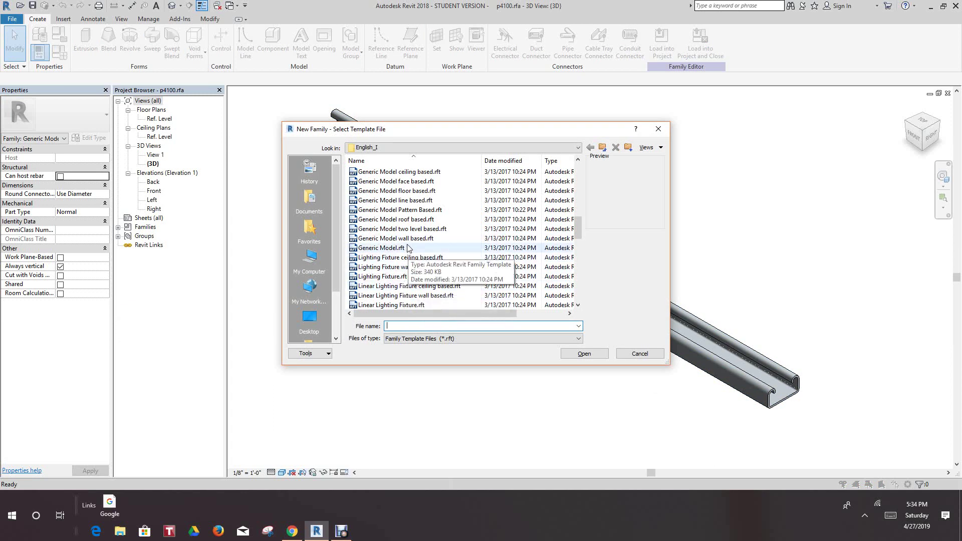
pyautogui.click(409, 181)
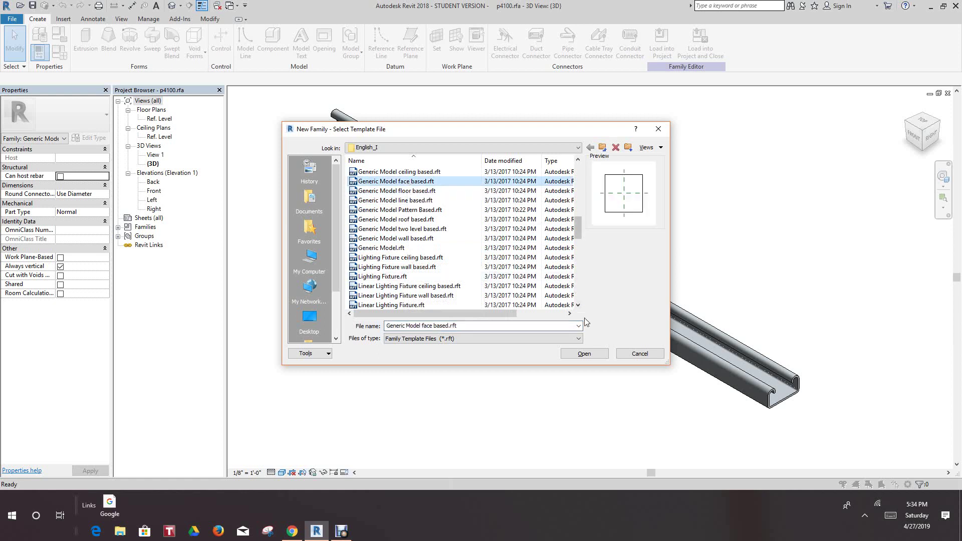
pyautogui.click(584, 353)
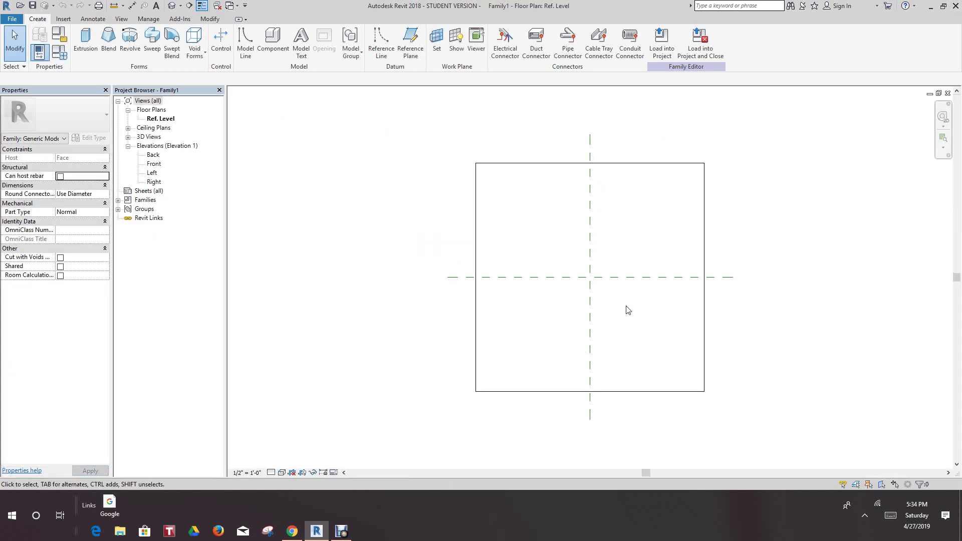
# - Draw two vertical reference planes, about 3" left and 5" right of the vertical center plane
pyautogui.scroll(5, 613, 303)
pyautogui.moveTo(613, 303); pyautogui.dragTo(524, 376, button='middle')
pyautogui.scroll(3, 506, 305)
pyautogui.scroll(-2, 508, 303)
pyautogui.moveTo(509, 302); pyautogui.dragTo(485, 303, button='middle')
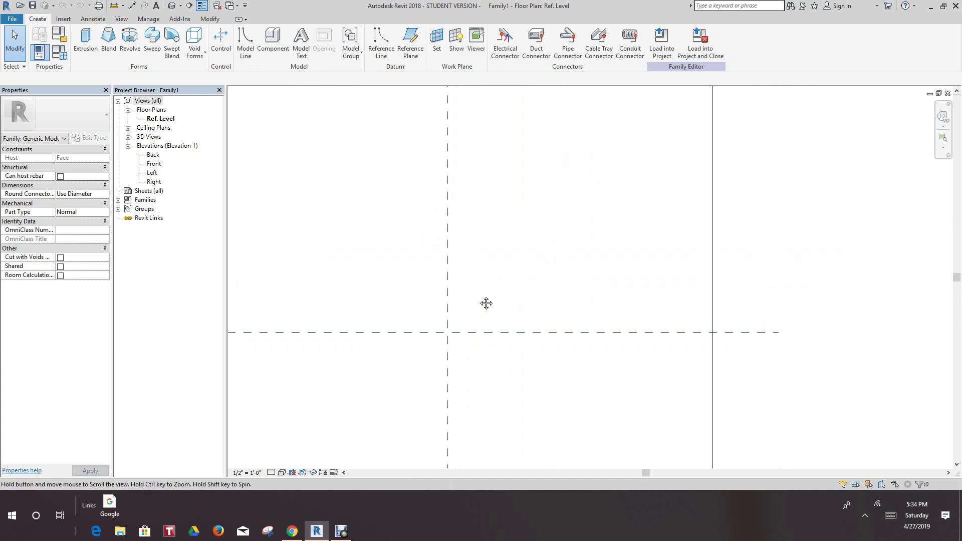
pyautogui.scroll(-2, 478, 295)
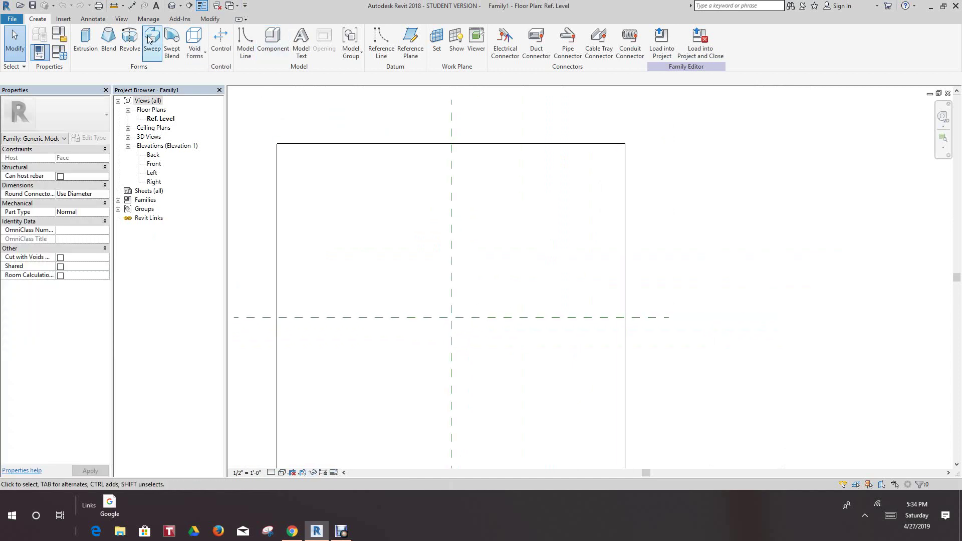
pyautogui.click(410, 40)
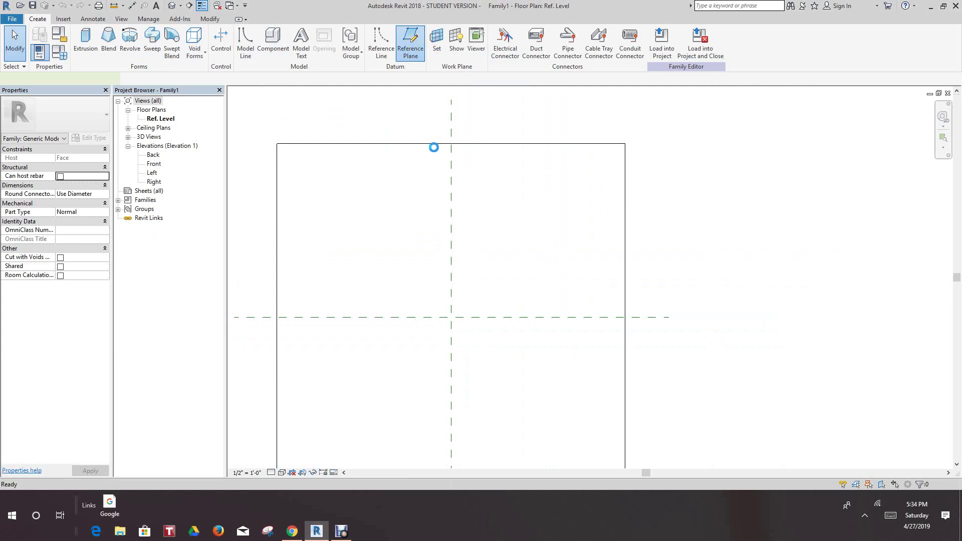
pyautogui.click(440, 100)
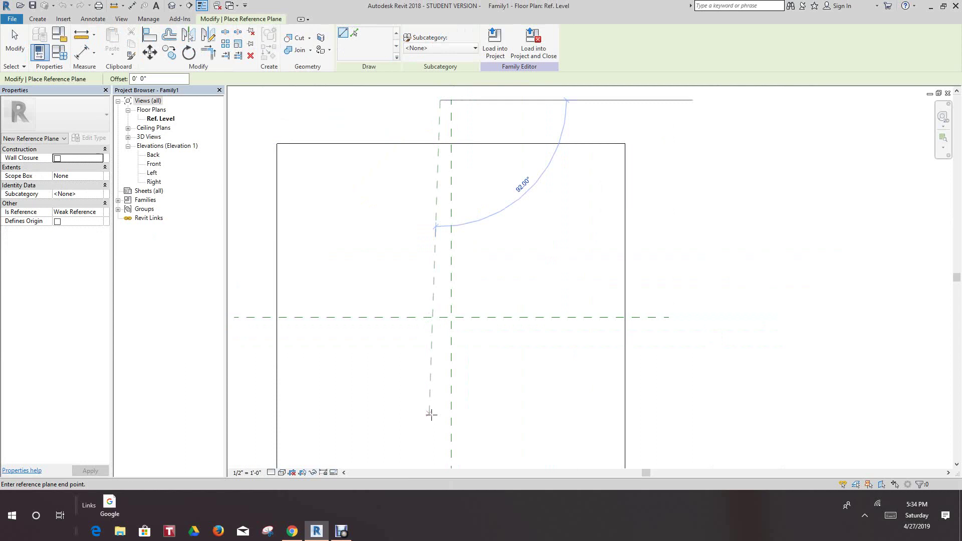
pyautogui.scroll(-1, 443, 457)
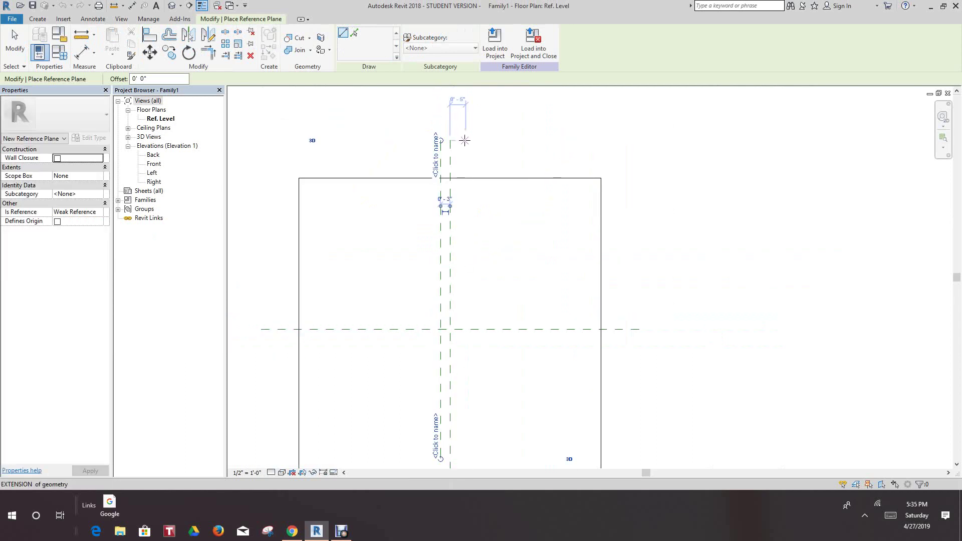
pyautogui.click(465, 140)
pyautogui.click(466, 170)
pyautogui.moveTo(474, 388); pyautogui.dragTo(491, 326, button='middle')
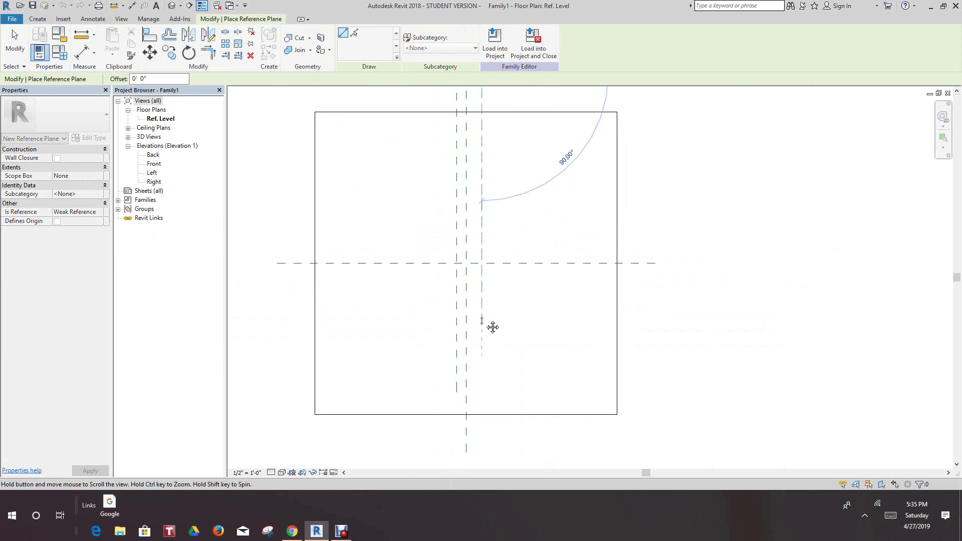
pyautogui.click(480, 389)
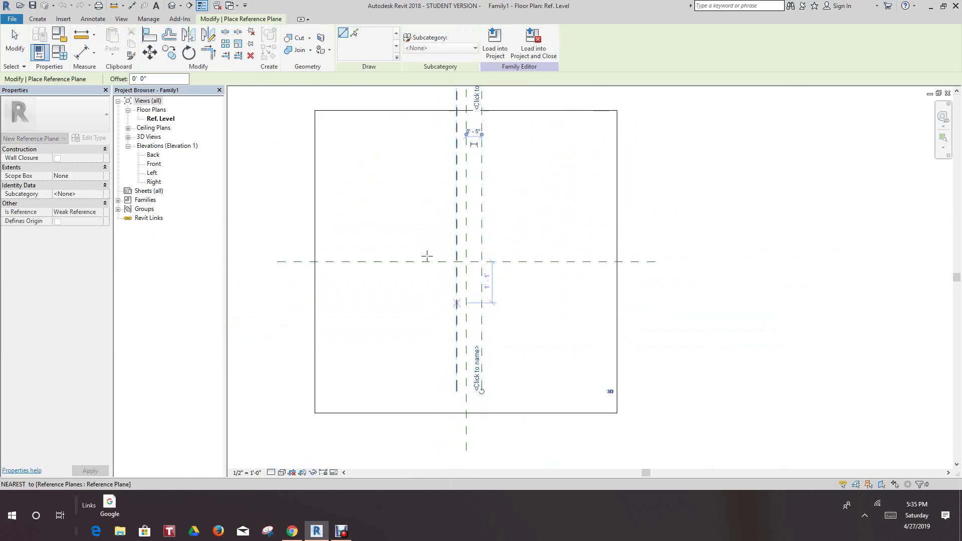
# - Draw two horizontal reference planes, about 9 3/16" above and 8" below the Center (Front/Back) plane
pyautogui.click(375, 234)
pyautogui.click(537, 233)
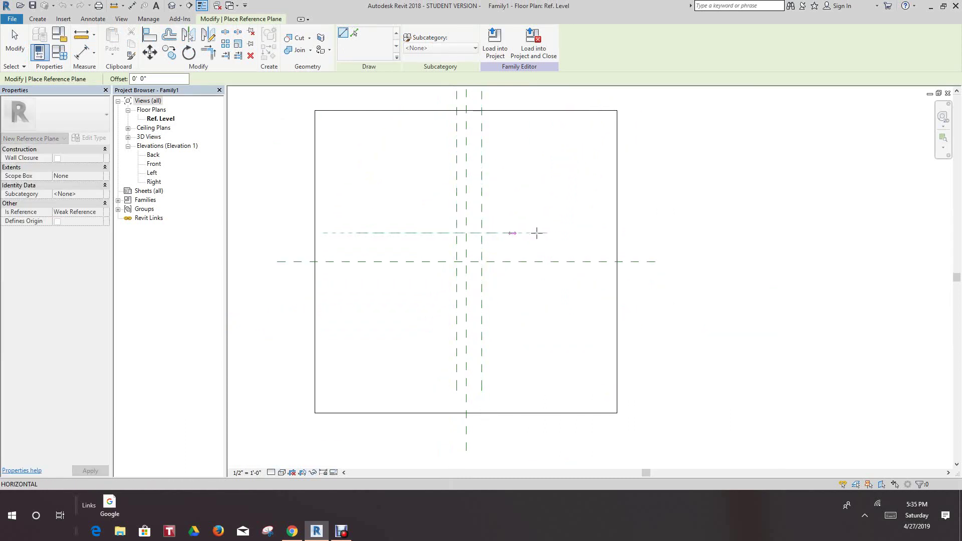
pyautogui.click(602, 234)
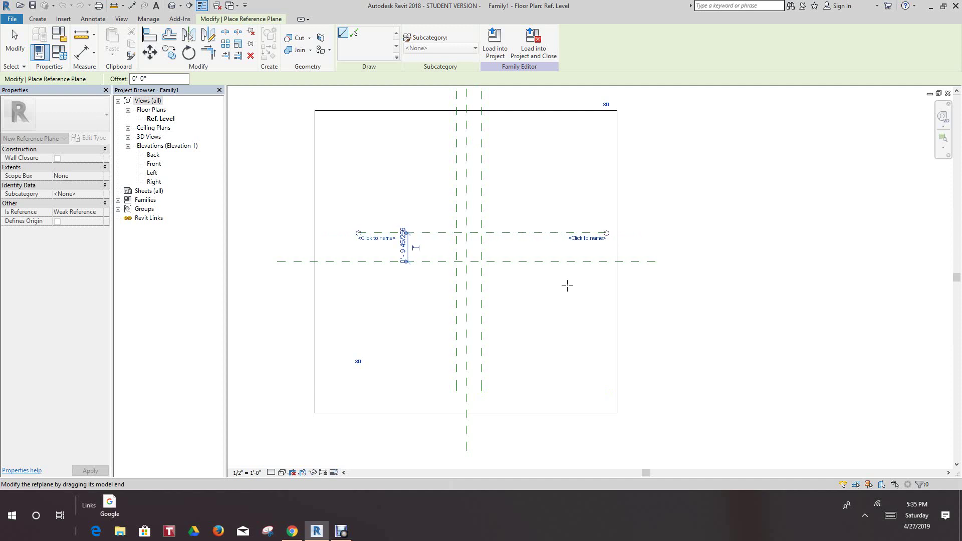
pyautogui.click(357, 288)
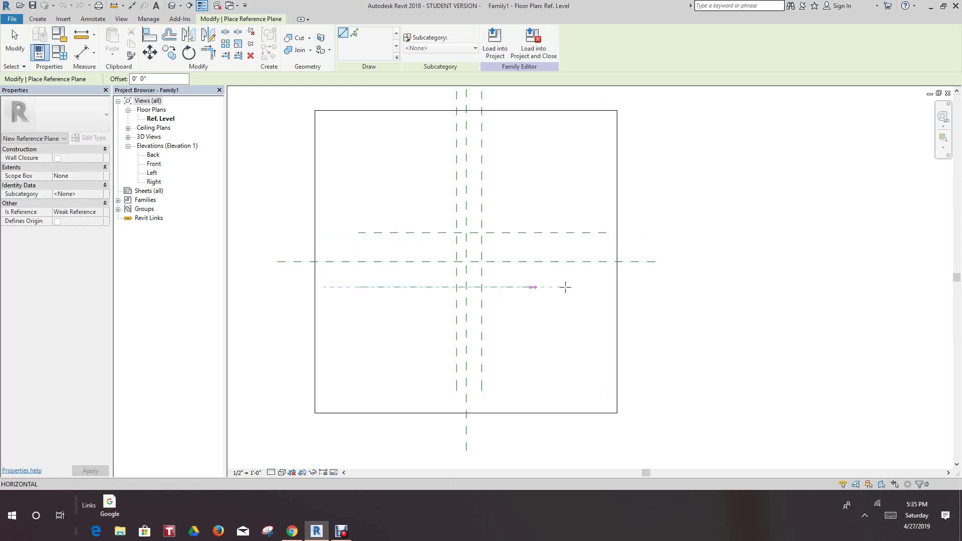
pyautogui.click(600, 284)
pyautogui.scroll(5, 553, 220)
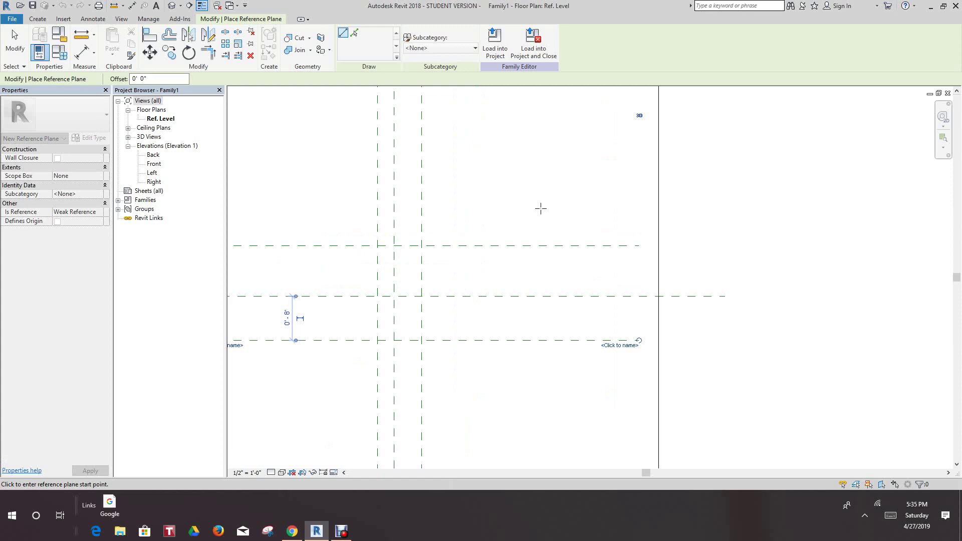
pyautogui.moveTo(554, 227); pyautogui.dragTo(555, 249, button='middle')
pyautogui.scroll(-1, 555, 250)
pyautogui.press('Escape')
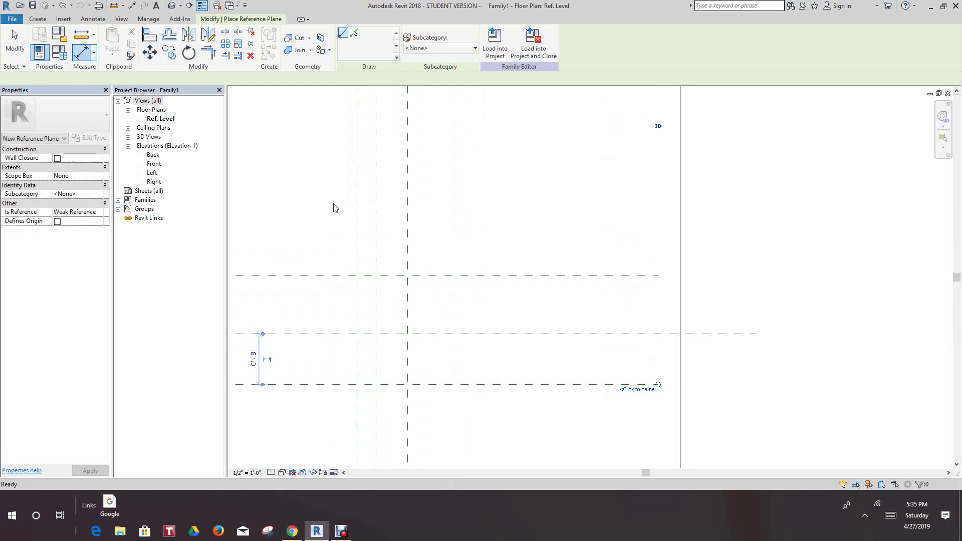
# - Place an aligned dimension string across the three vertical reference planes and constrain its segments to be equal
pyautogui.press('d')
pyautogui.press('i')
pyautogui.scroll(2, 368, 233)
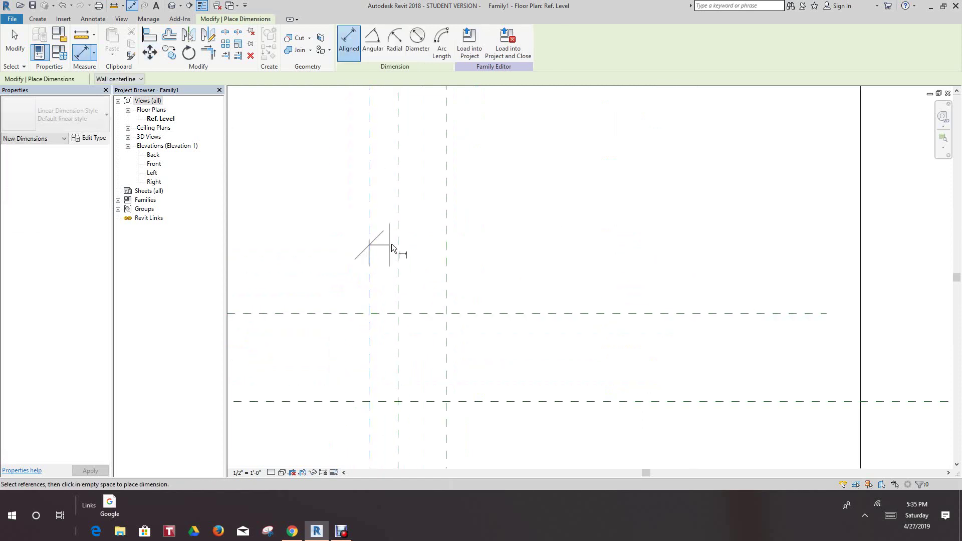
pyautogui.click(399, 242)
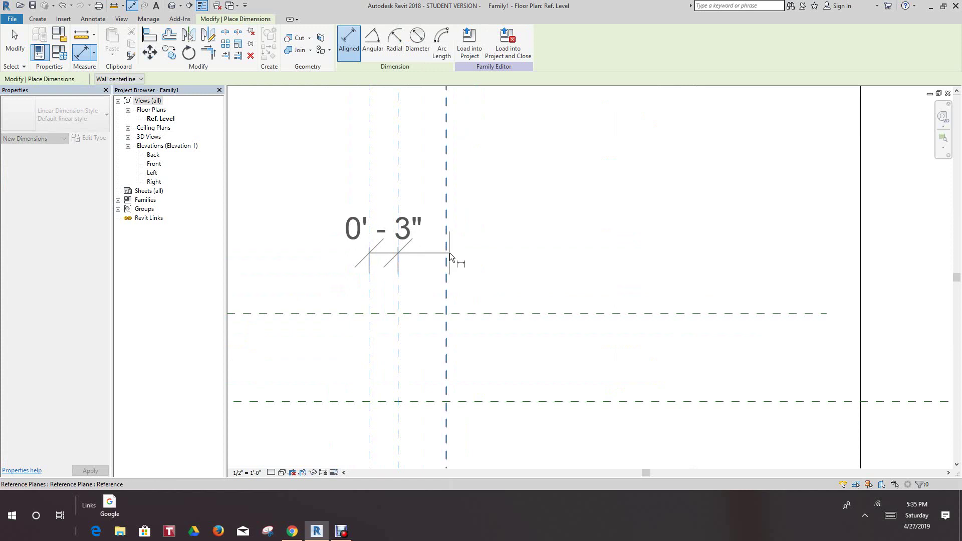
pyautogui.click(447, 252)
pyautogui.click(494, 247)
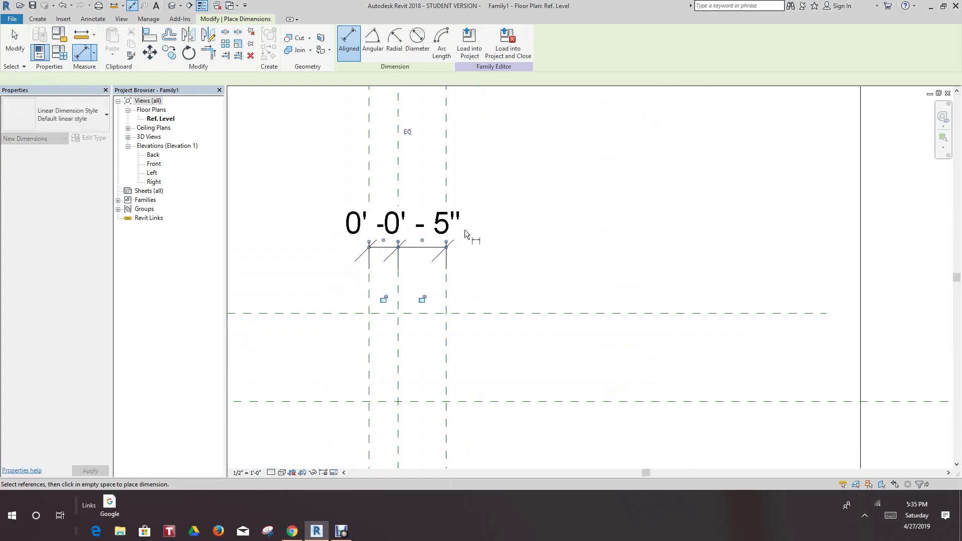
pyautogui.click(407, 132)
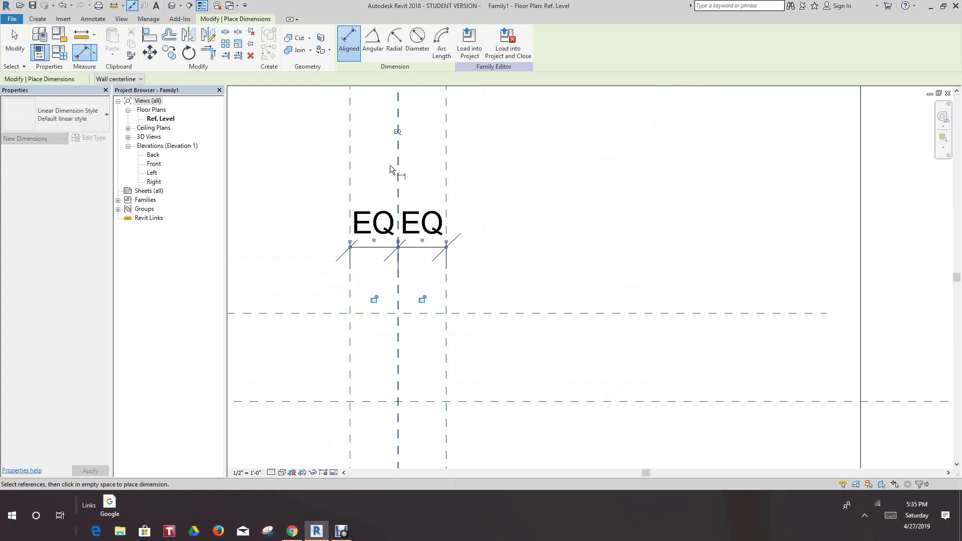
# - Add an overall aligned dimension between the two outer vertical reference planes, above the equality dimension
pyautogui.click(350, 163)
pyautogui.click(447, 163)
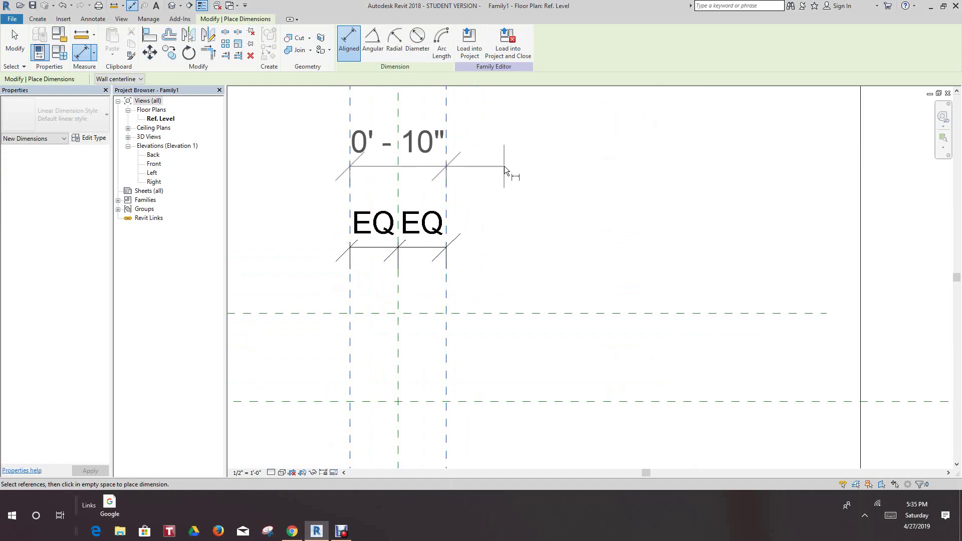
pyautogui.click(504, 166)
# - Place an aligned dimension string across the three horizontal reference planes, beside the vertical ones
pyautogui.scroll(-1, 583, 196)
pyautogui.moveTo(584, 196); pyautogui.dragTo(705, 134, button='middle')
pyautogui.scroll(-2, 504, 238)
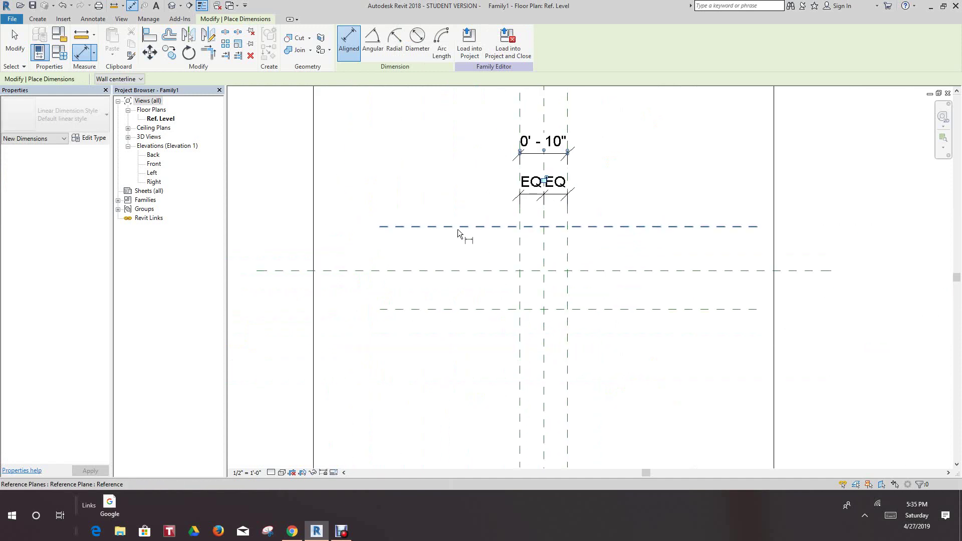
pyautogui.click(458, 229)
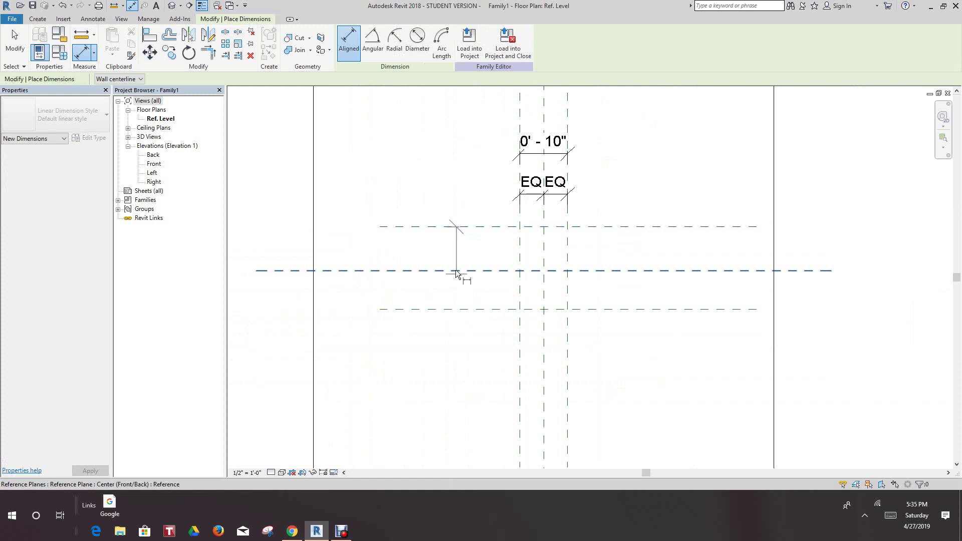
pyautogui.click(457, 272)
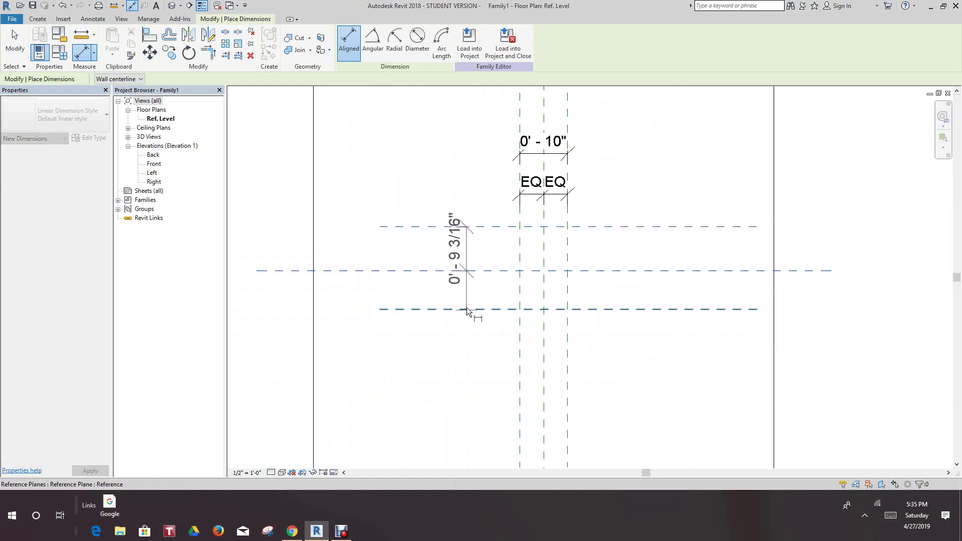
pyautogui.click(467, 308)
pyautogui.click(464, 348)
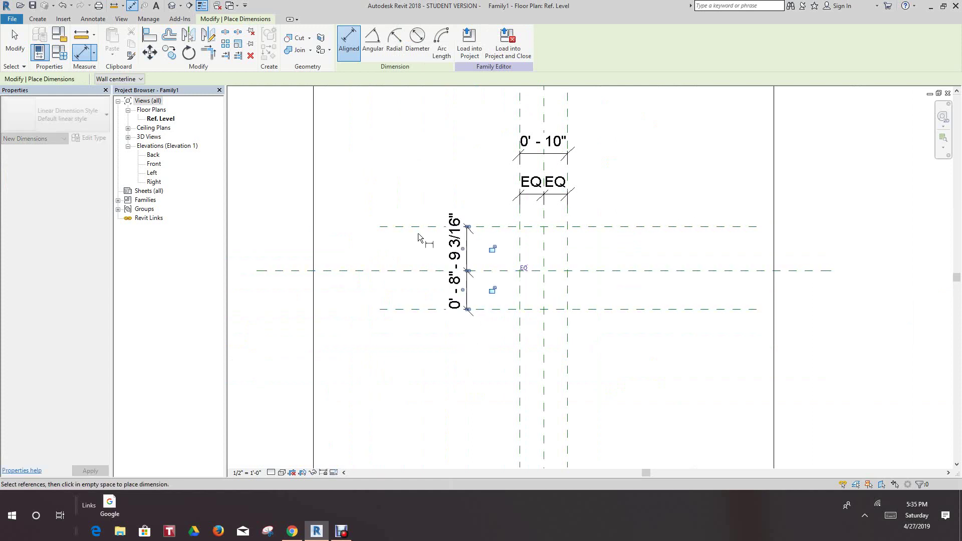
# - Add an overall aligned dimension between the two outer horizontal reference planes, outside the existing dimension string, and end dimensioning
pyautogui.click(412, 226)
pyautogui.click(410, 308)
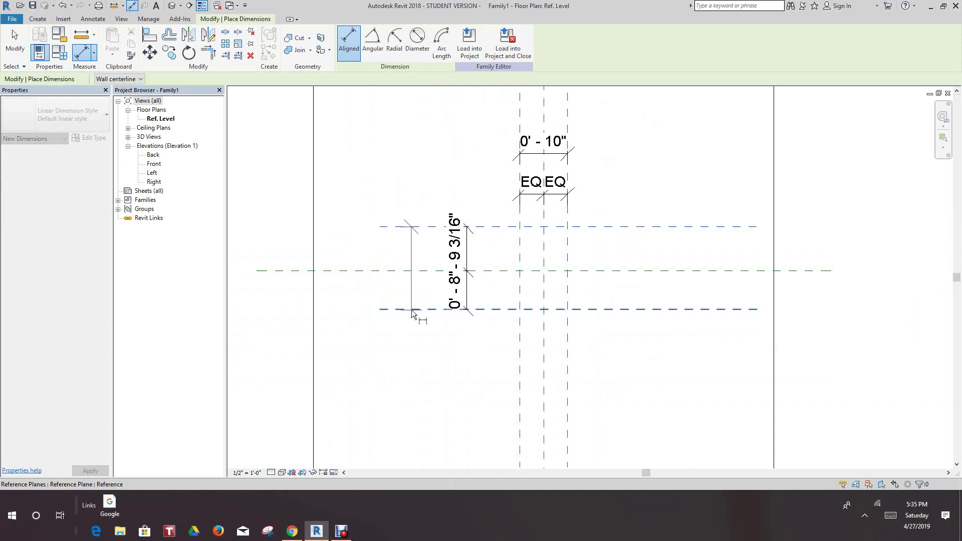
pyautogui.click(402, 349)
pyautogui.rightClick(479, 285)
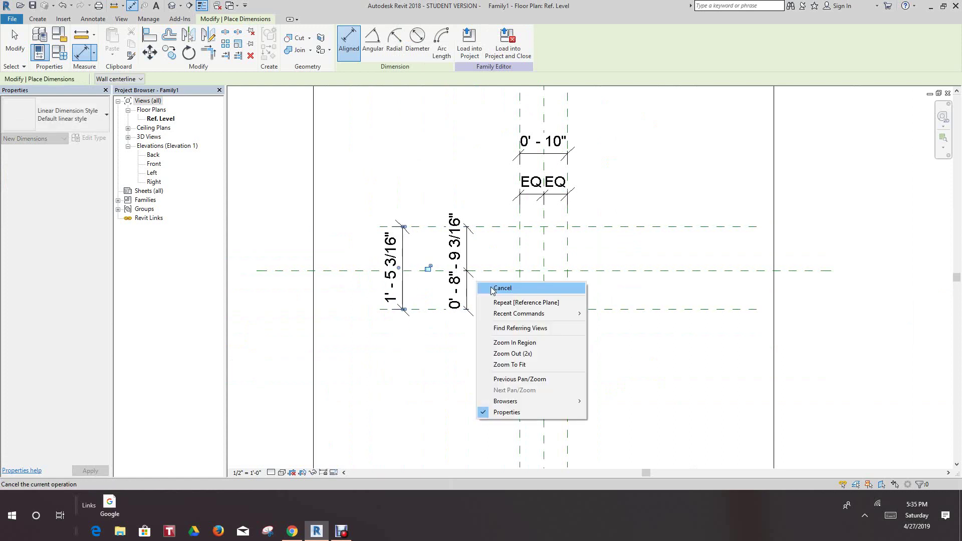
pyautogui.click(495, 290)
pyautogui.rightClick(477, 285)
pyautogui.click(499, 291)
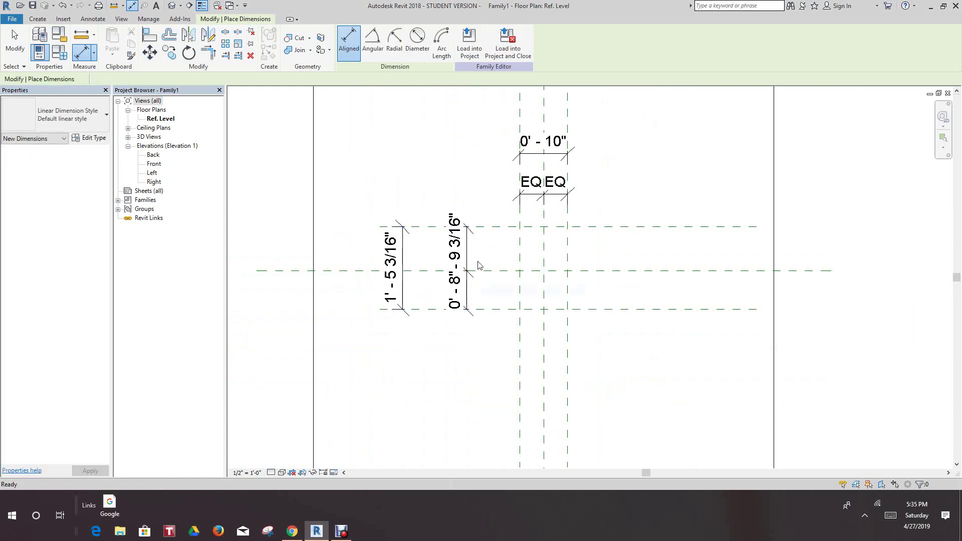
# - Constrain the two segments of the dimension string across the horizontal reference planes to be equal
pyautogui.click(470, 260)
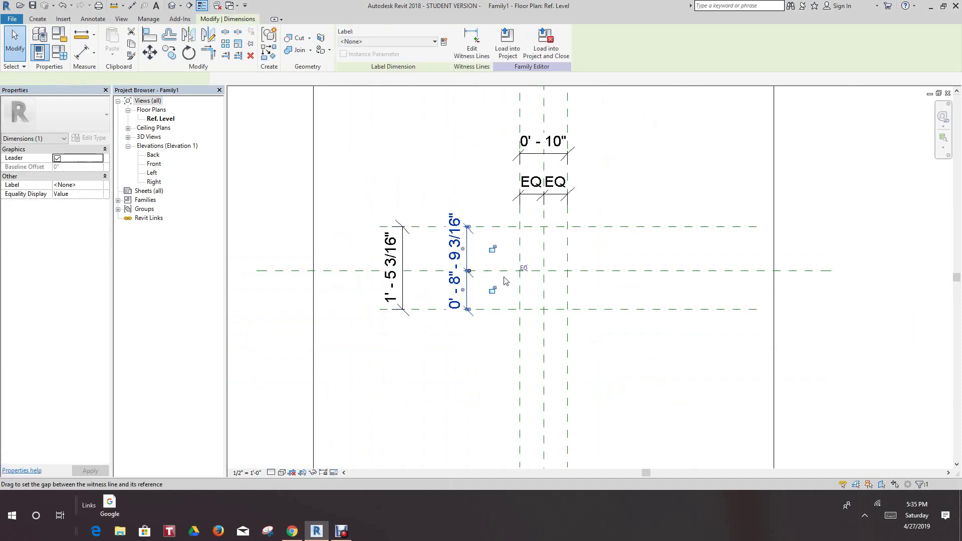
pyautogui.click(523, 269)
pyautogui.moveTo(479, 293); pyautogui.dragTo(446, 300, button='middle')
pyautogui.scroll(-1, 444, 300)
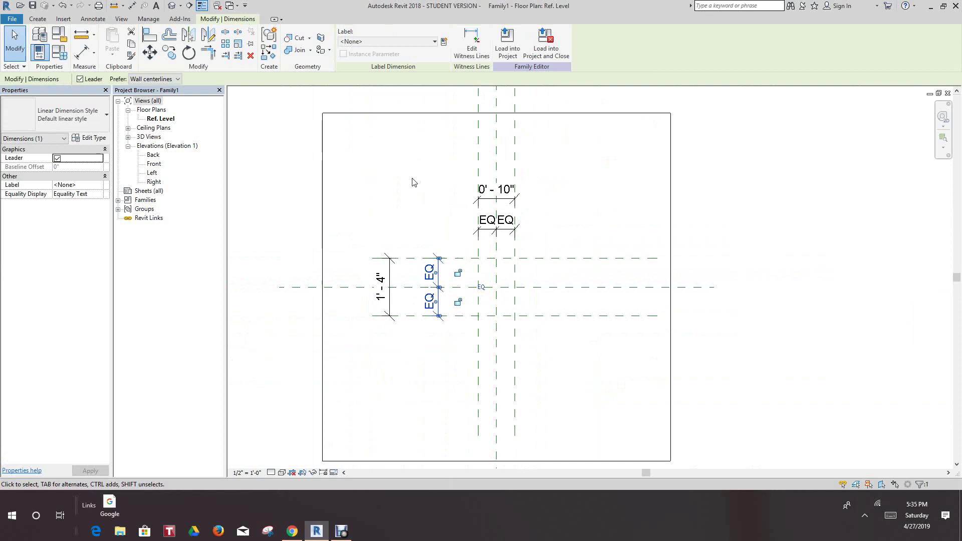
# - Label the overall dimension between the outer vertical reference planes with a new family type parameter named Dia
pyautogui.click(496, 190)
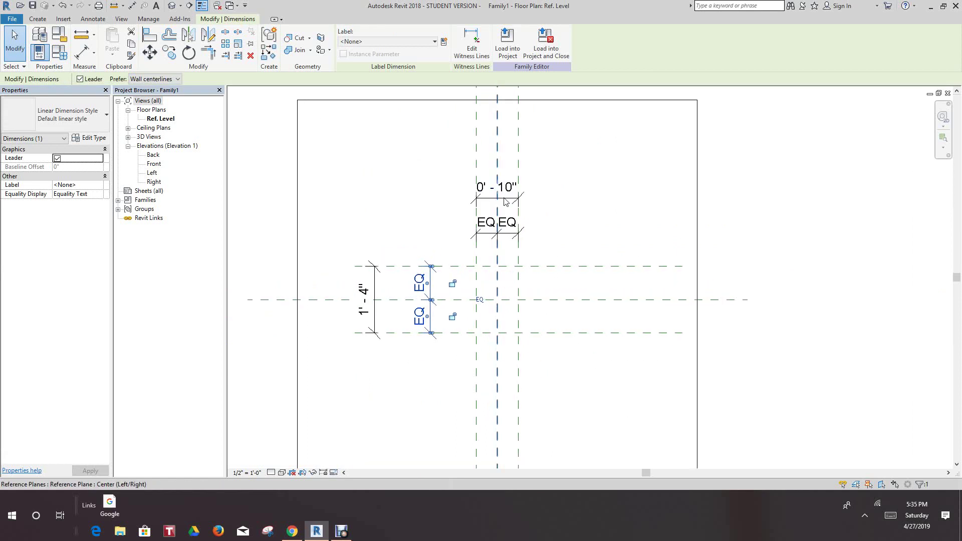
pyautogui.scroll(2, 496, 205)
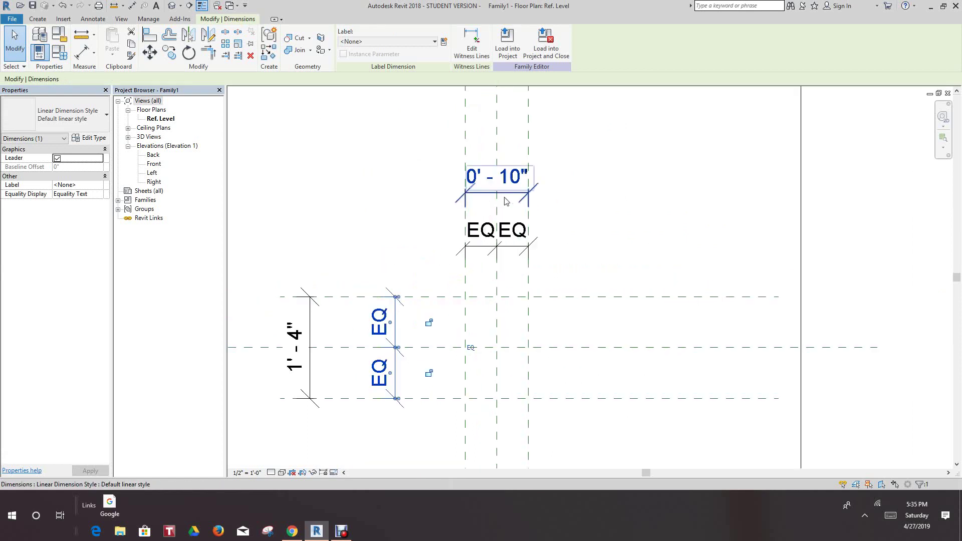
pyautogui.click(444, 42)
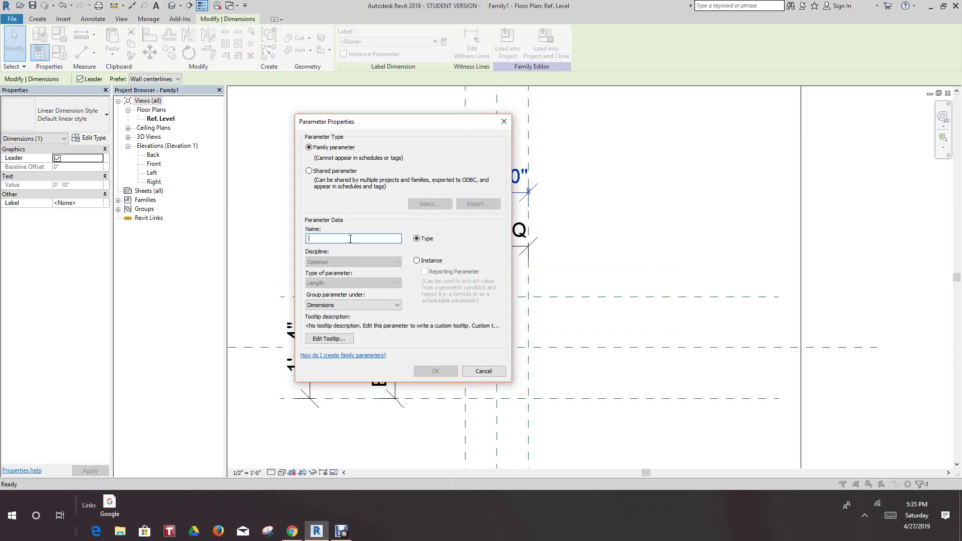
pyautogui.write('Dia')
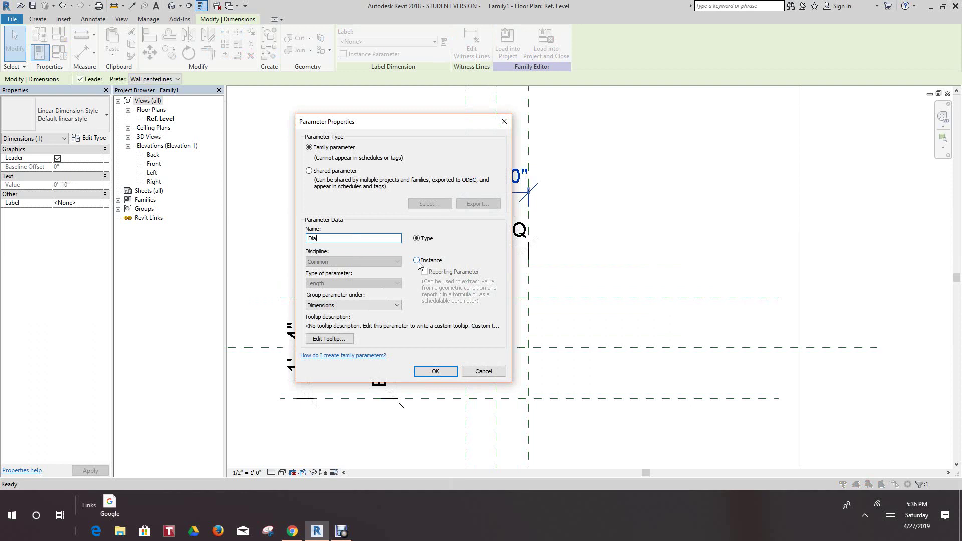
pyautogui.click(435, 371)
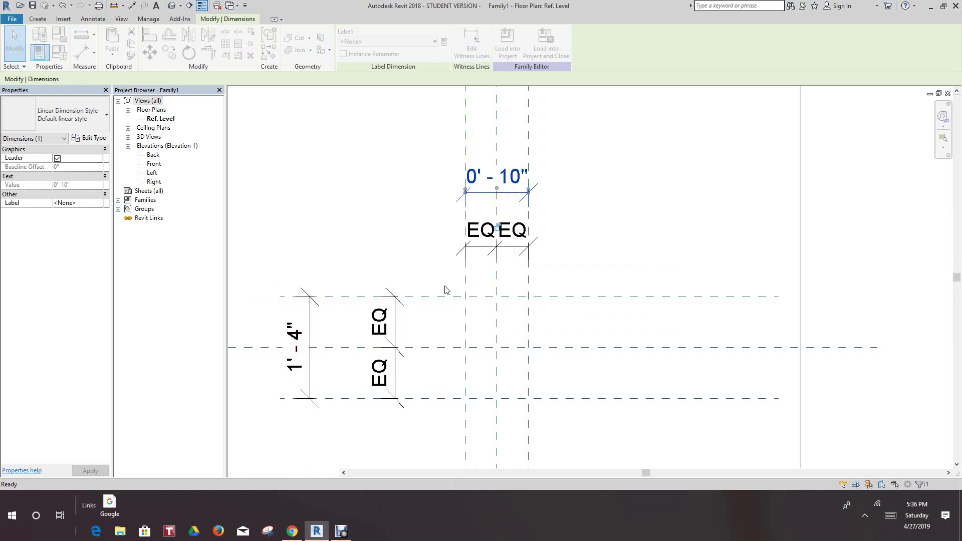
pyautogui.click(400, 254)
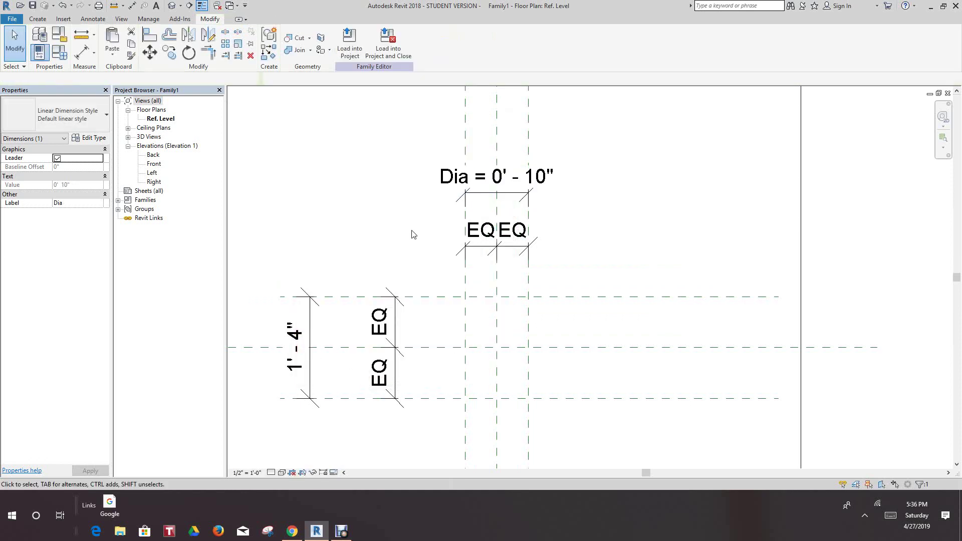
# - Label the overall dimension between the outer horizontal reference planes with the existing Dia parameter
pyautogui.scroll(-1, 409, 246)
pyautogui.click(335, 346)
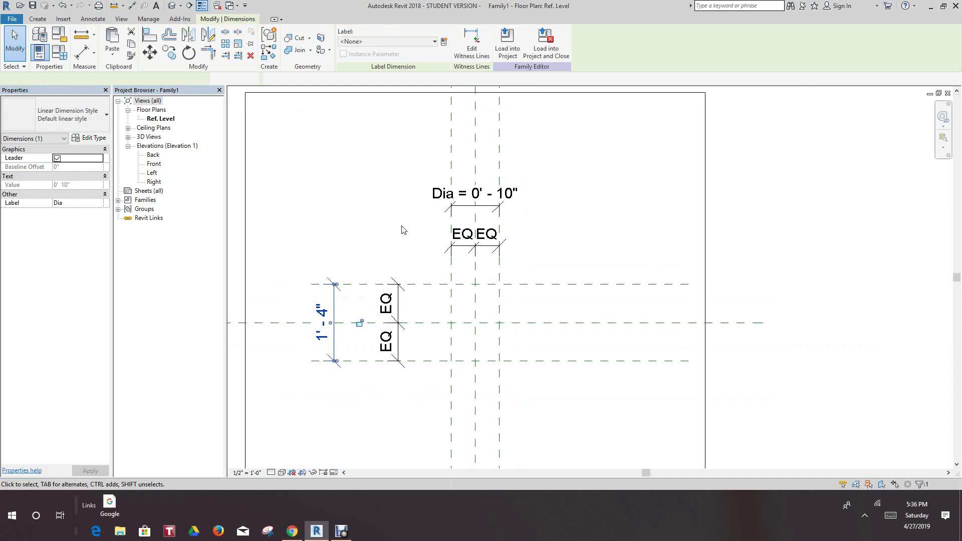
pyautogui.click(435, 42)
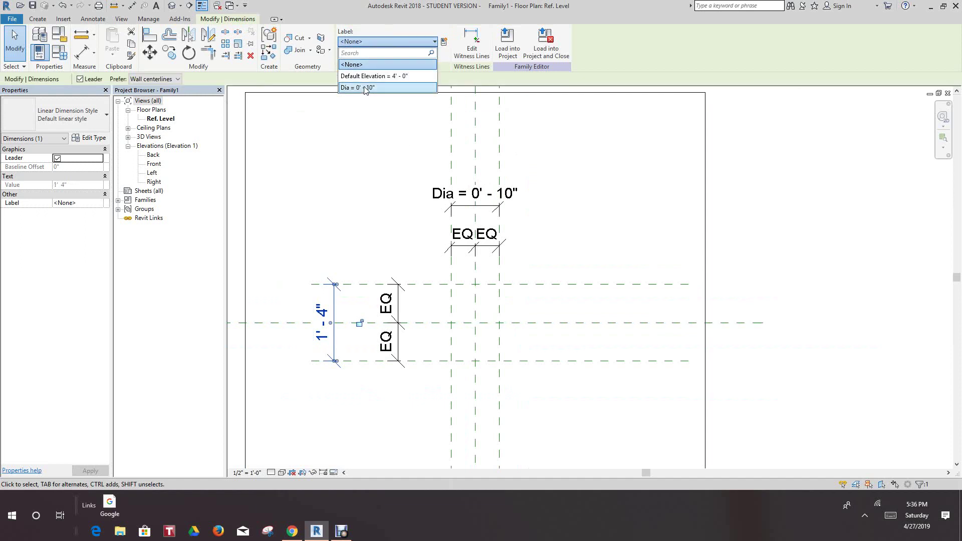
pyautogui.click(330, 196)
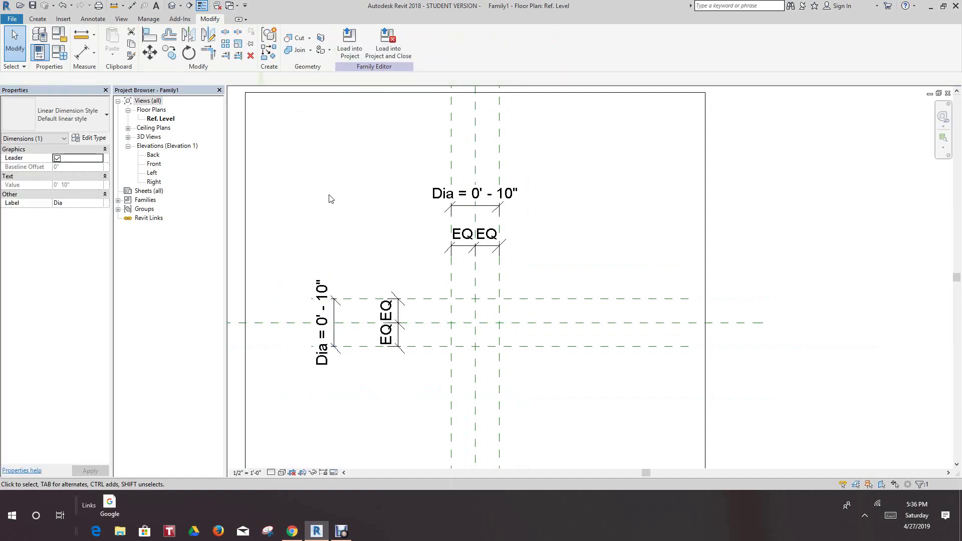
# - Set the Dia parameter to 9/16" in the family types and apply it
pyautogui.moveTo(378, 222); pyautogui.dragTo(378, 222, button='middle')
pyautogui.scroll(3, 378, 221)
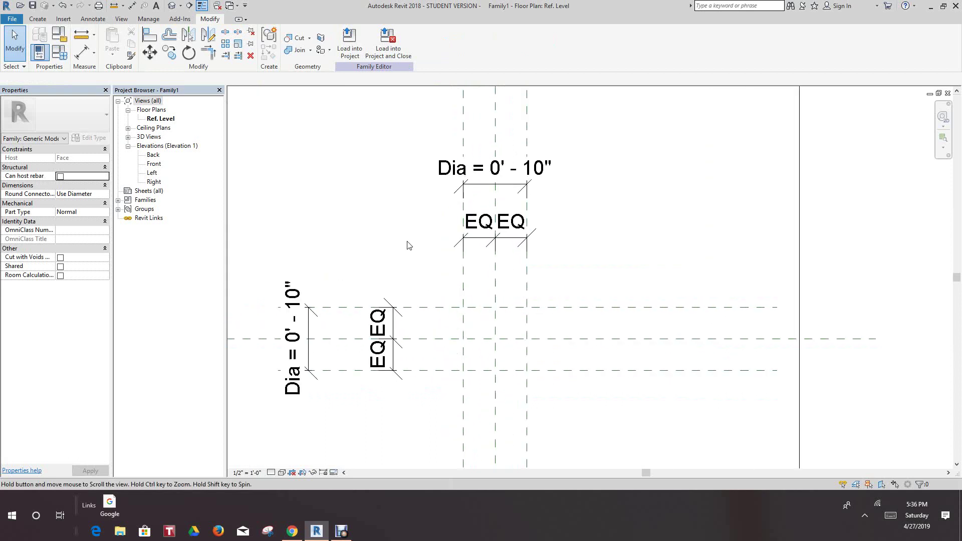
pyautogui.scroll(-3, 415, 248)
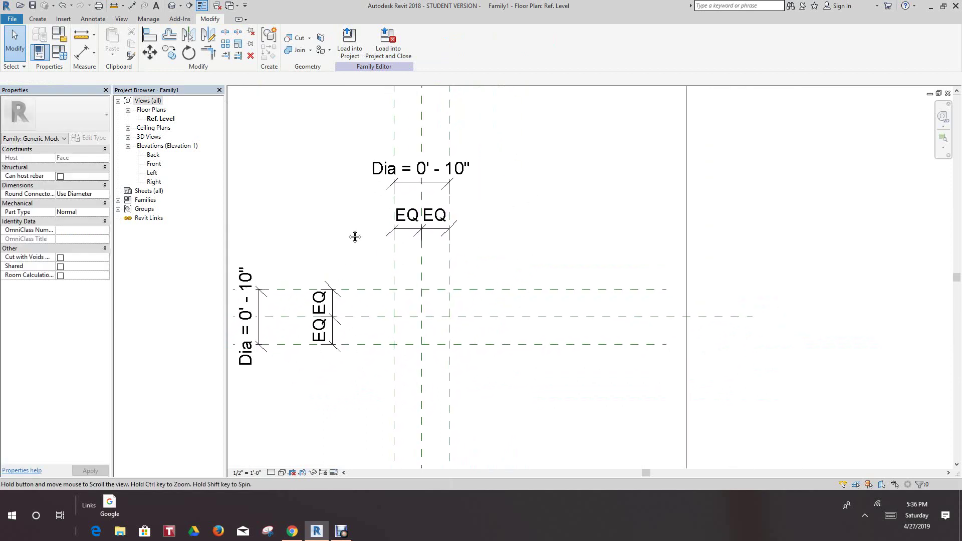
pyautogui.scroll(2, 350, 233)
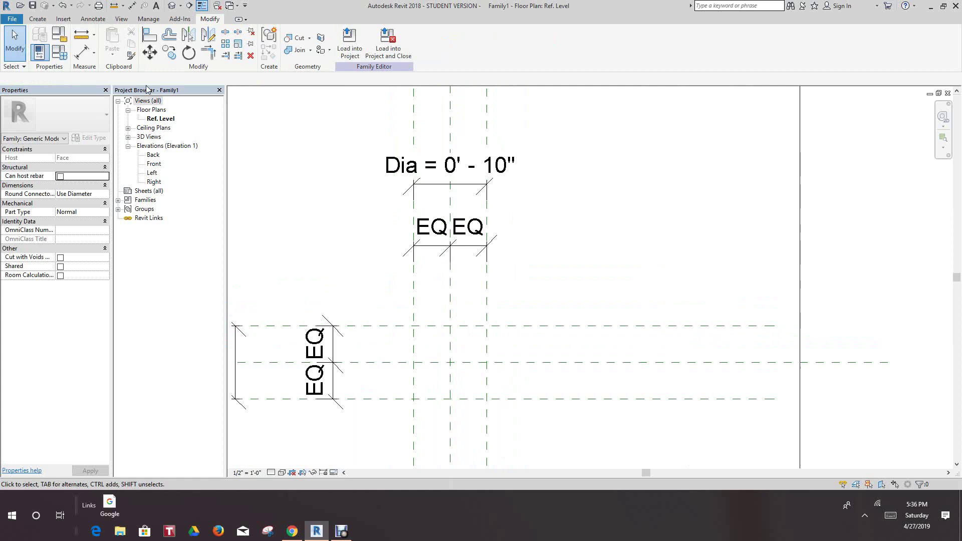
pyautogui.click(65, 53)
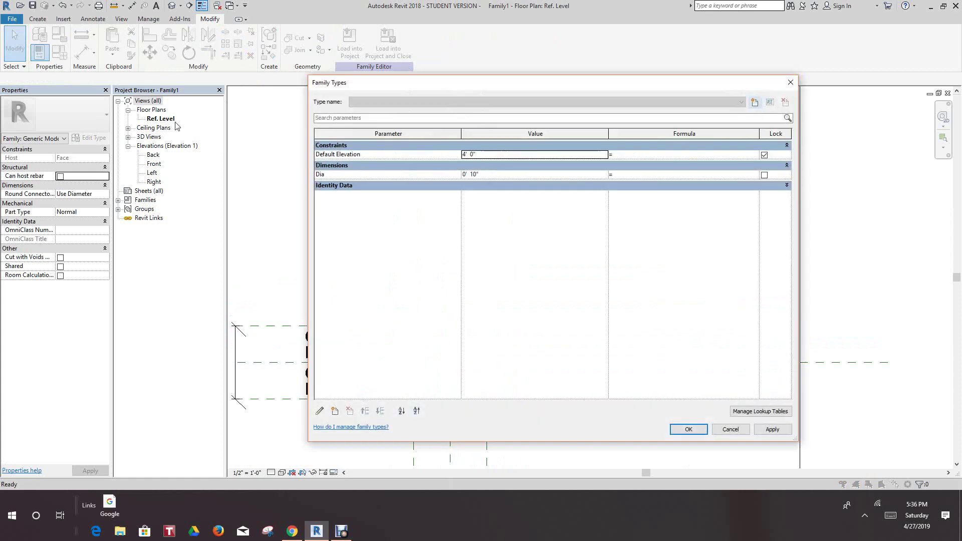
pyautogui.click(478, 175)
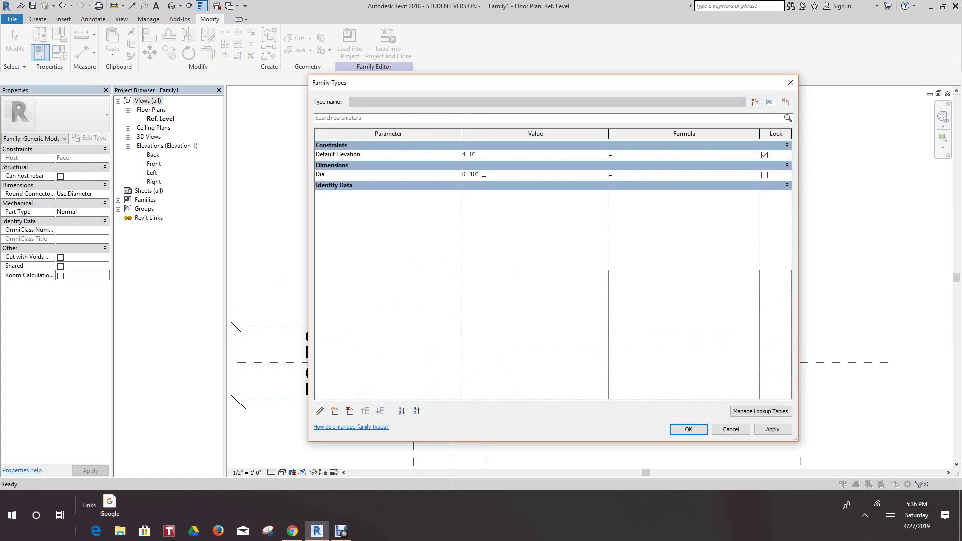
pyautogui.moveTo(479, 175); pyautogui.dragTo(451, 179)
pyautogui.click(772, 430)
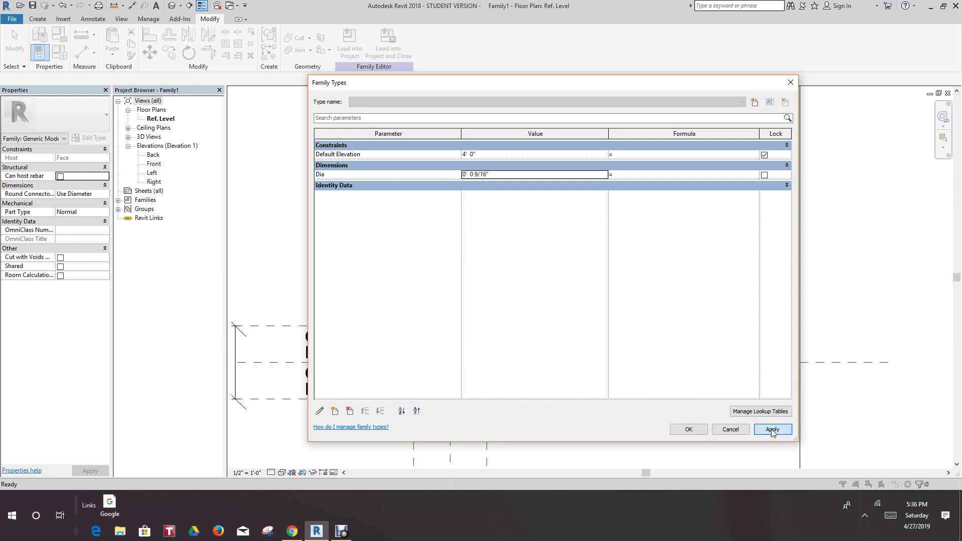
pyautogui.click(688, 429)
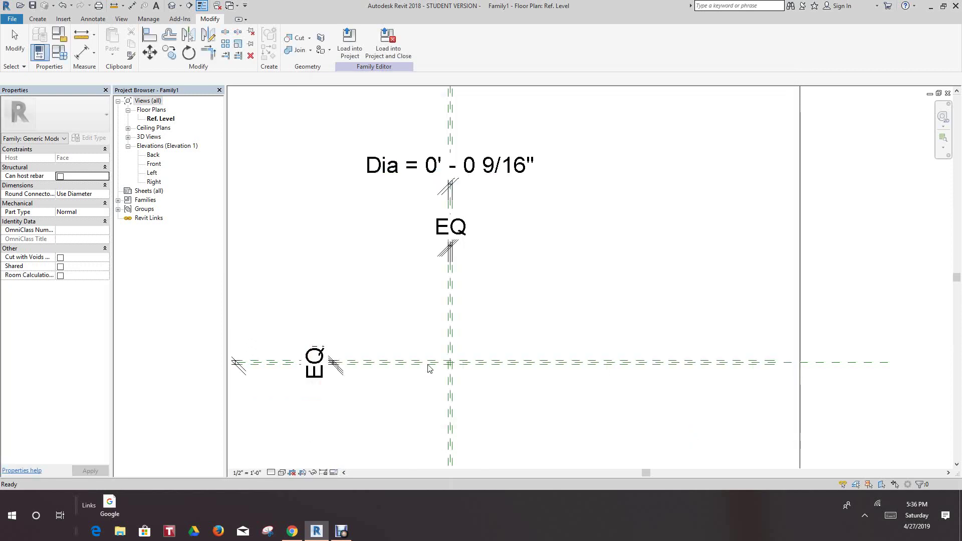
# - Create a 1' deep void extrusion from a 9/32" radius circle centred on the center planes' intersection, reaching the outer reference planes
pyautogui.scroll(5, 456, 366)
pyautogui.scroll(4, 523, 346)
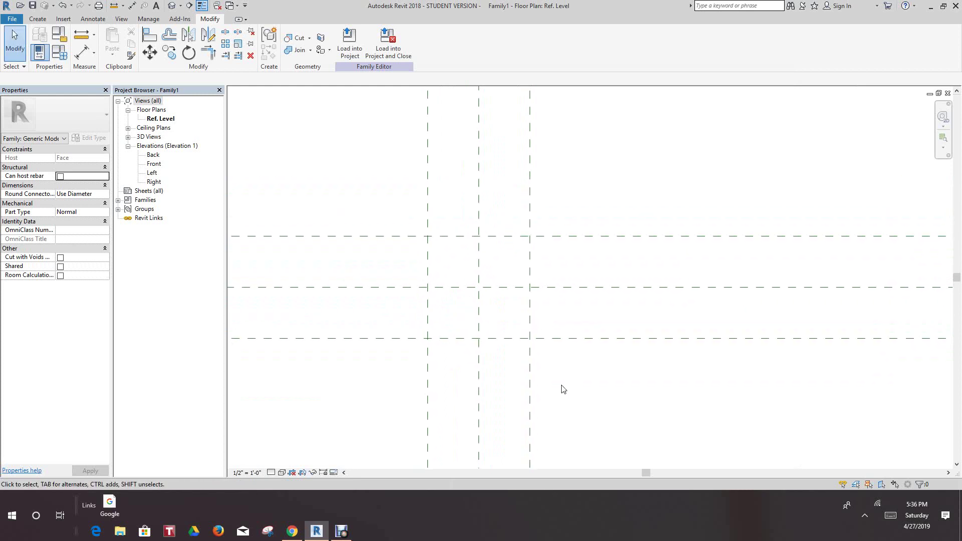
pyautogui.scroll(-2, 545, 379)
pyautogui.click(35, 20)
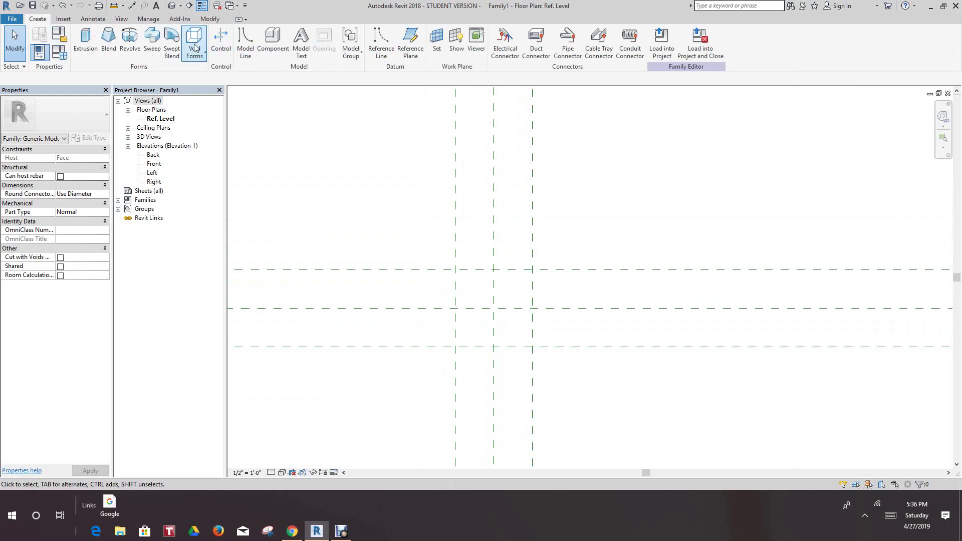
pyautogui.click(195, 44)
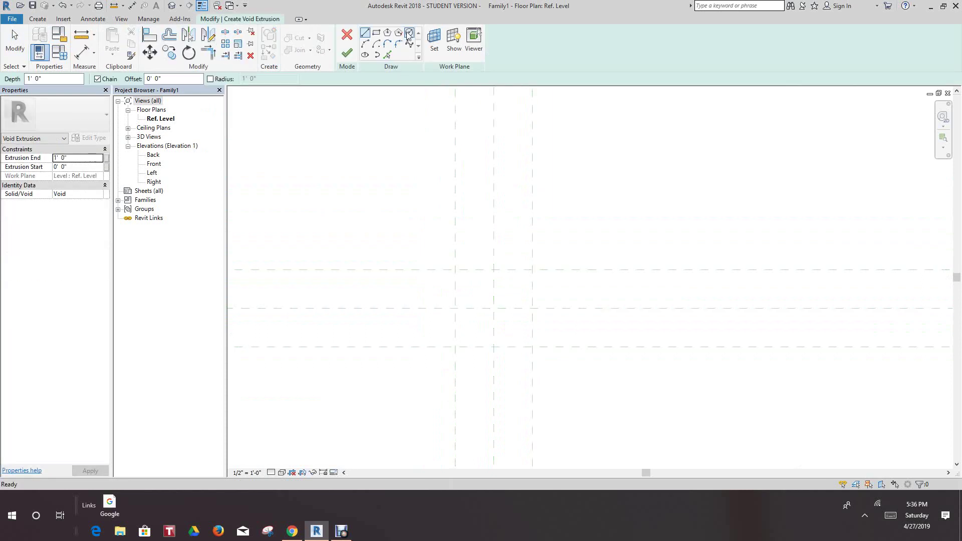
pyautogui.click(409, 33)
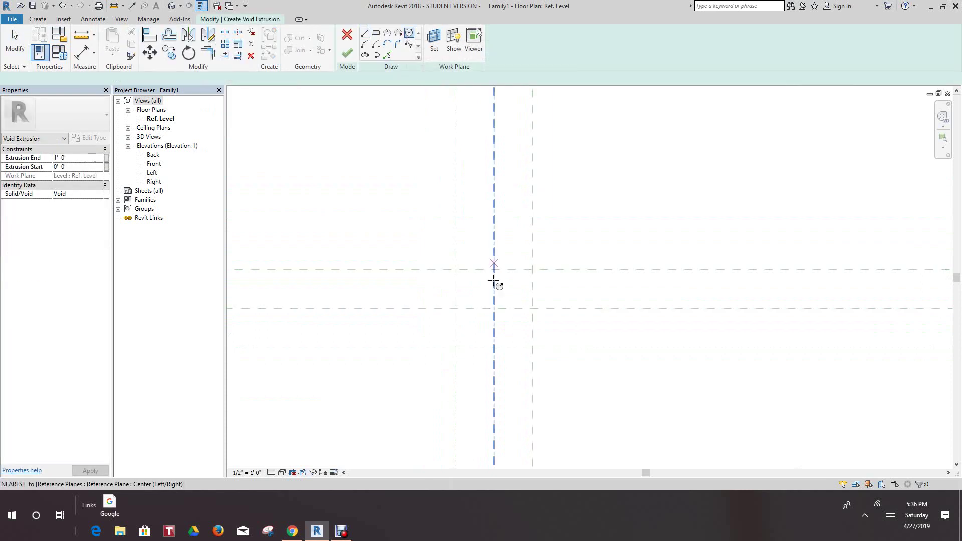
pyautogui.click(493, 309)
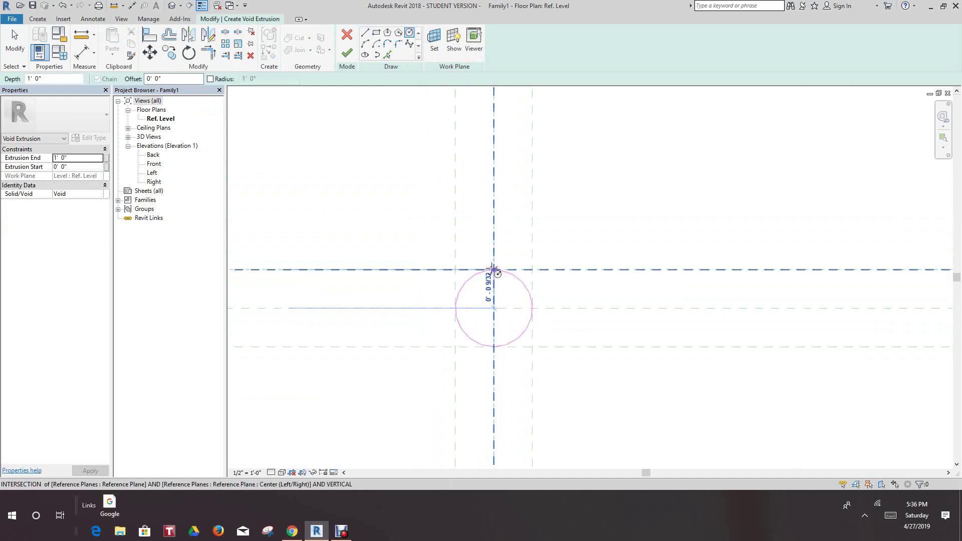
pyautogui.click(492, 269)
pyautogui.scroll(3, 605, 311)
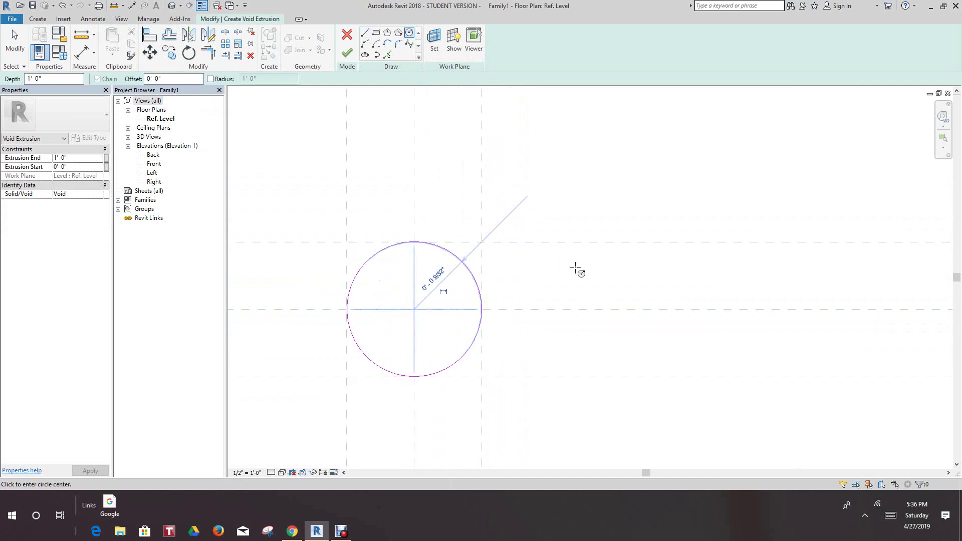
pyautogui.moveTo(575, 269); pyautogui.dragTo(619, 229, button='middle')
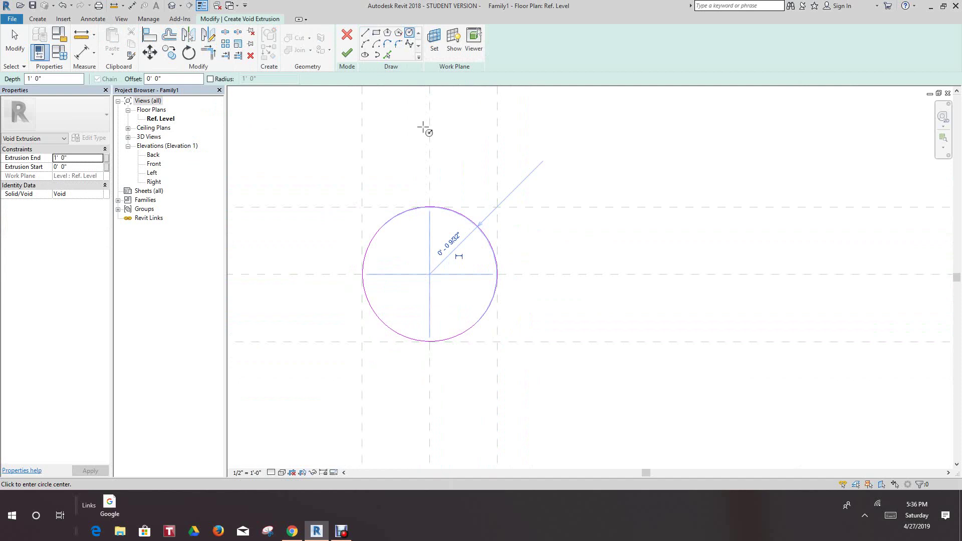
pyautogui.click(348, 53)
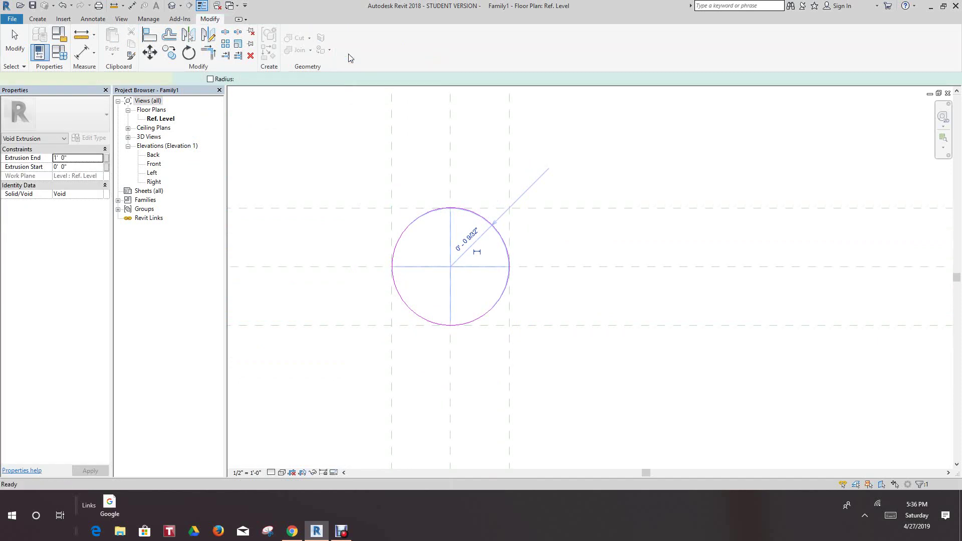
# - In the Front elevation, stretch the void extrusion's lower end to about 5 55/64" below the reference level
pyautogui.doubleClick(160, 165)
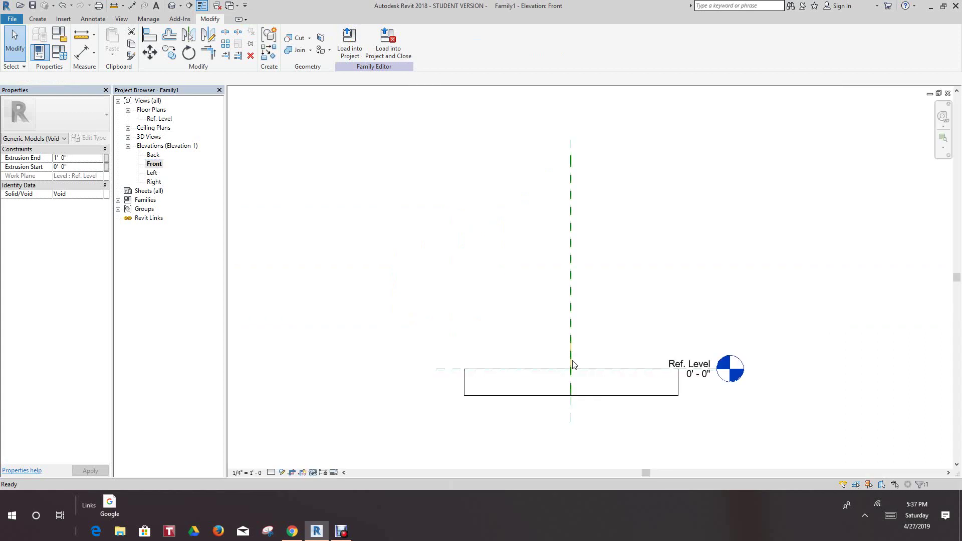
pyautogui.click(613, 369)
pyautogui.scroll(5, 609, 332)
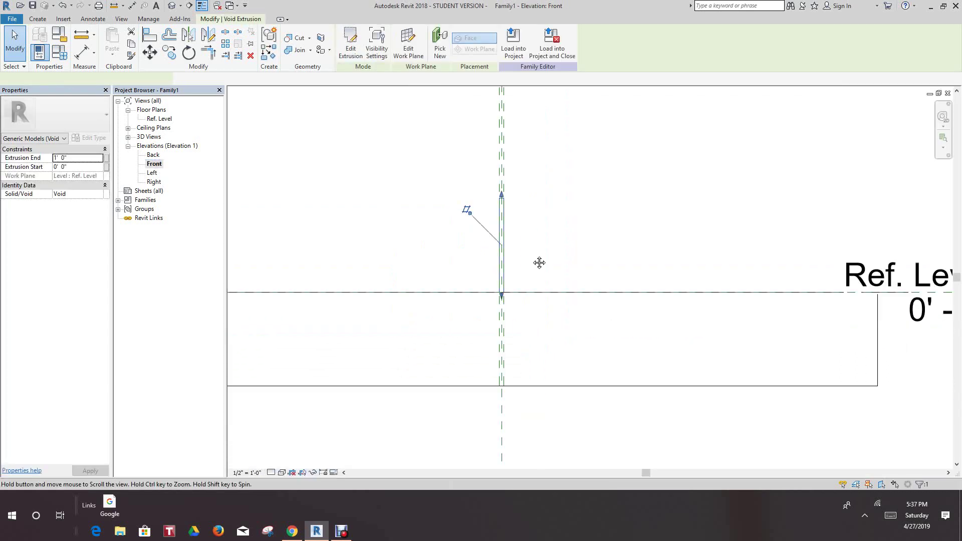
pyautogui.scroll(4, 491, 324)
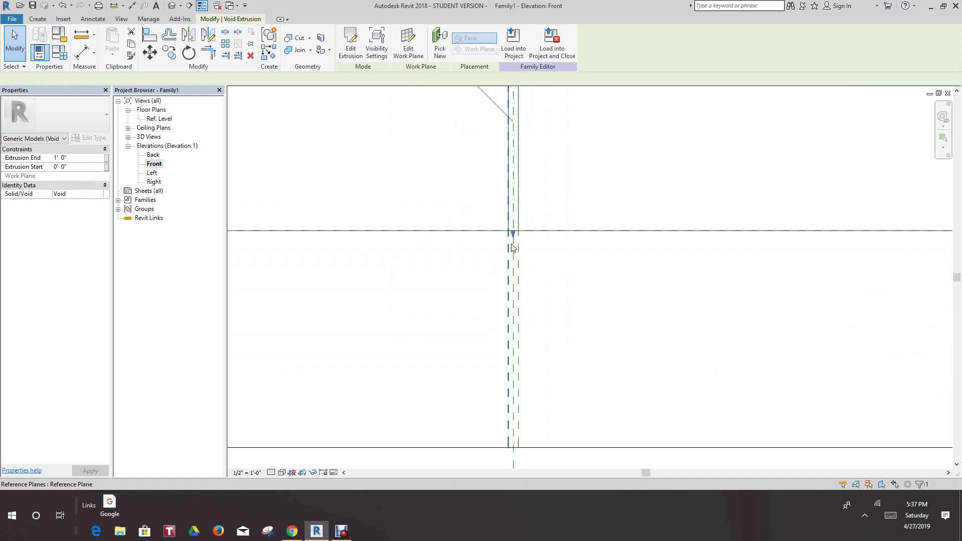
pyautogui.moveTo(513, 234); pyautogui.dragTo(541, 333)
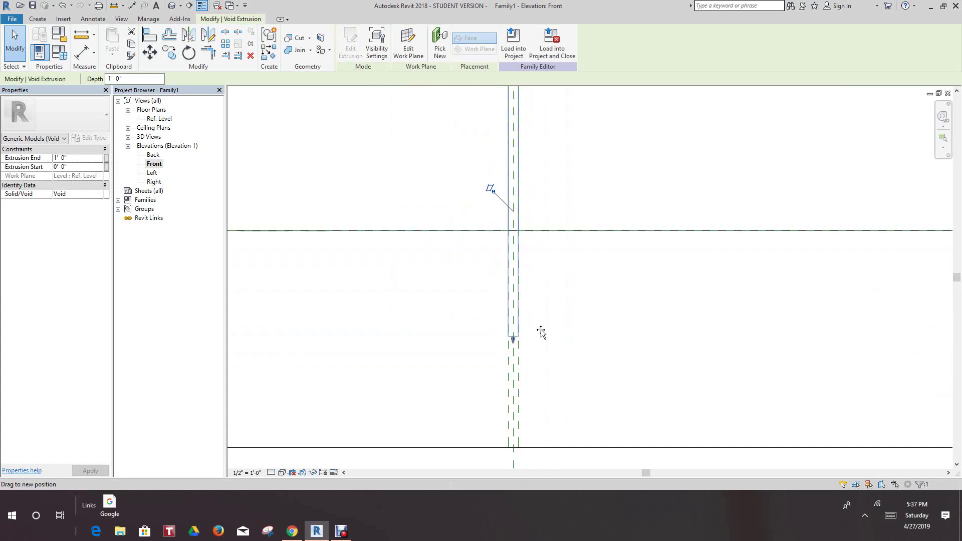
pyautogui.scroll(-2, 553, 325)
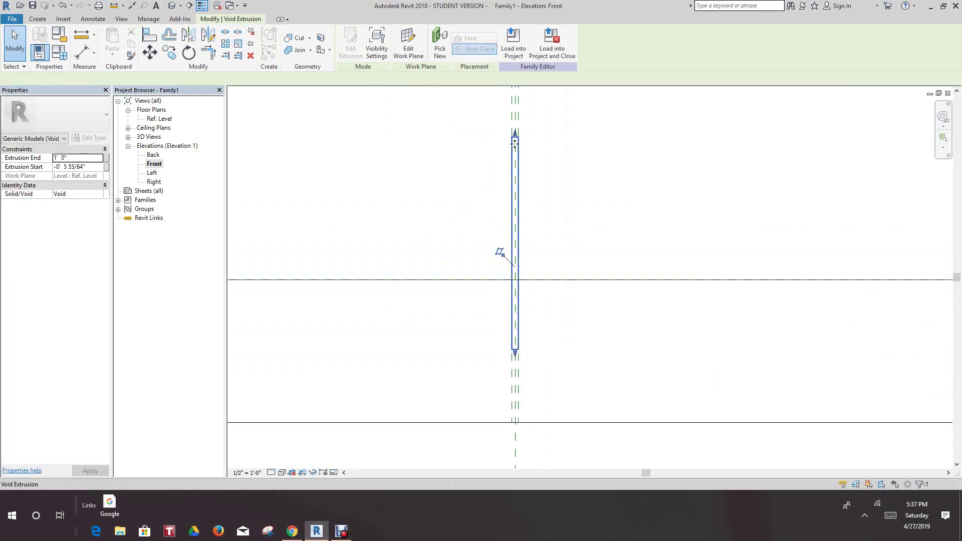
# - Lower the void extrusion's upper end to the reference level and shorten the void to about 1/4" deep below it
pyautogui.moveTo(514, 144); pyautogui.dragTo(522, 280)
pyautogui.scroll(2, 534, 304)
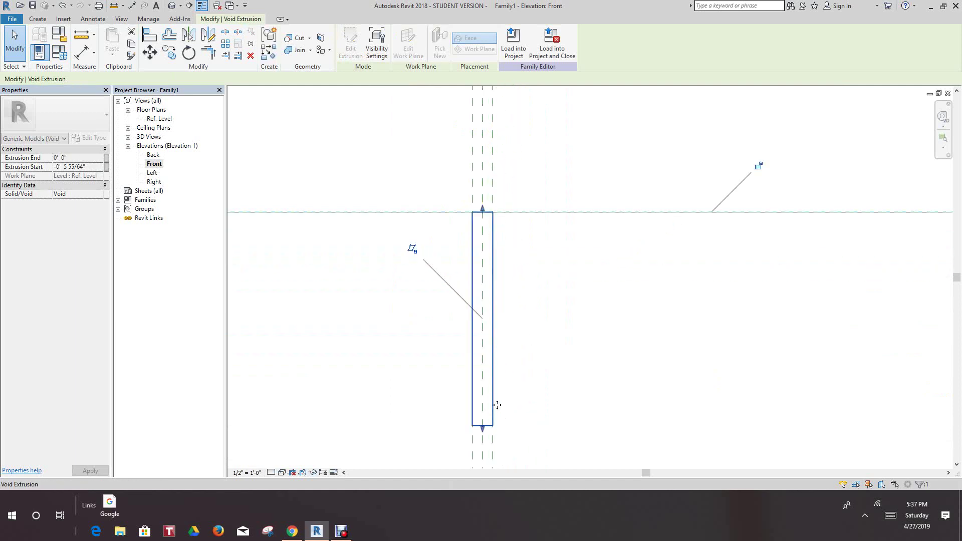
pyautogui.moveTo(482, 428); pyautogui.dragTo(489, 394)
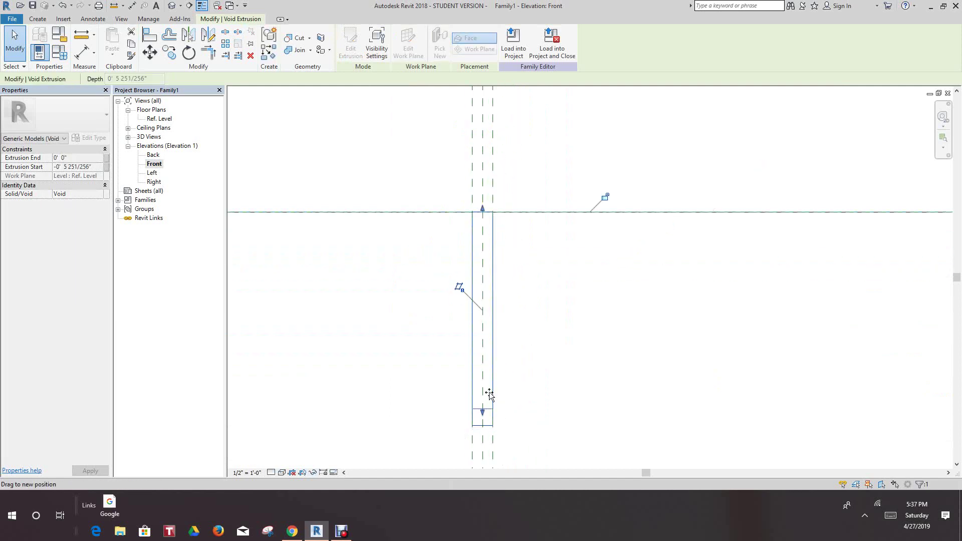
pyautogui.moveTo(486, 320); pyautogui.dragTo(504, 254)
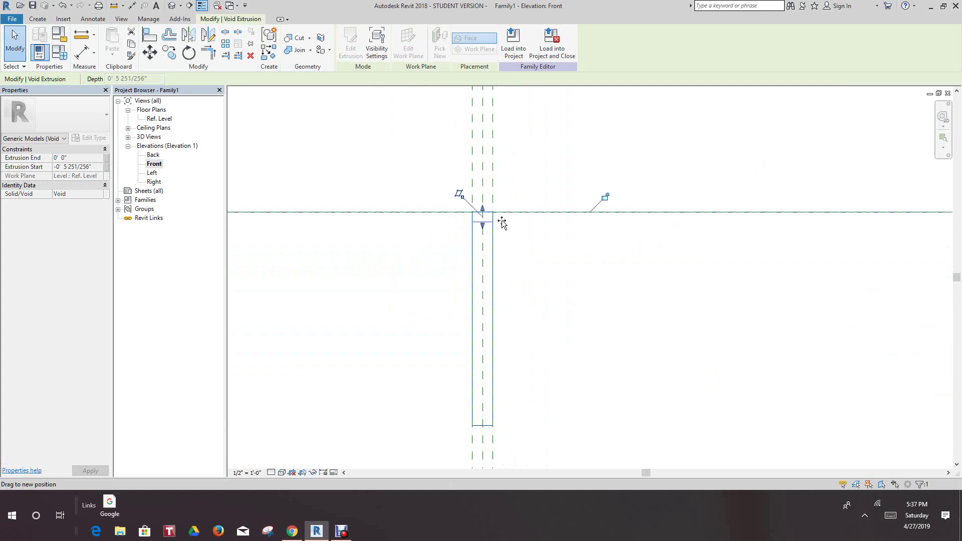
pyautogui.moveTo(501, 220); pyautogui.dragTo(502, 221)
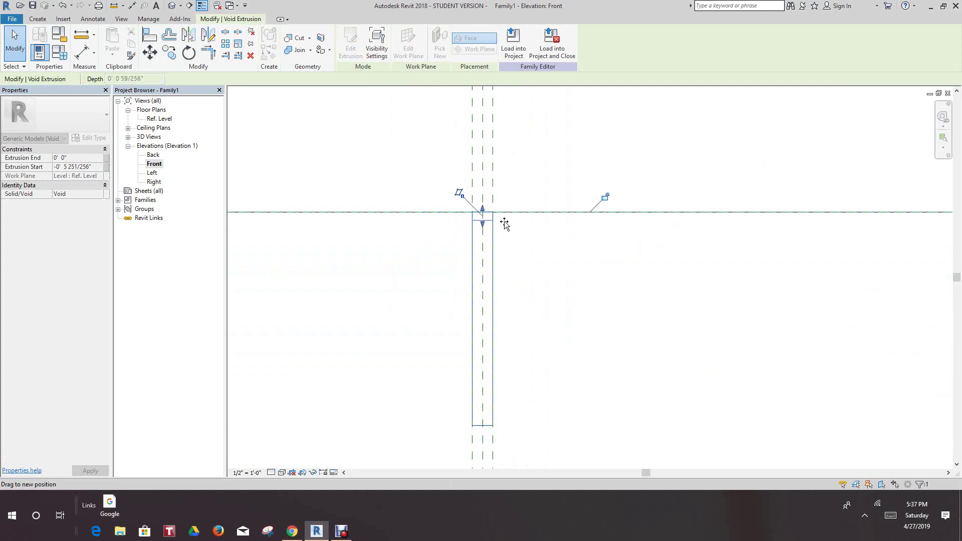
pyautogui.click(521, 247)
# - Open the default 3D view and examine the host block and the small void at its centre
pyautogui.scroll(-1, 526, 254)
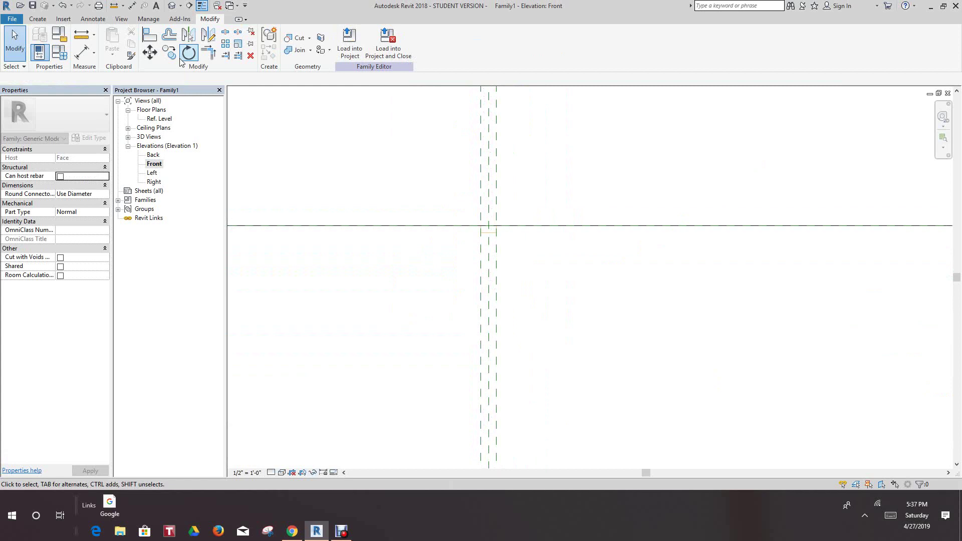
pyautogui.click(171, 6)
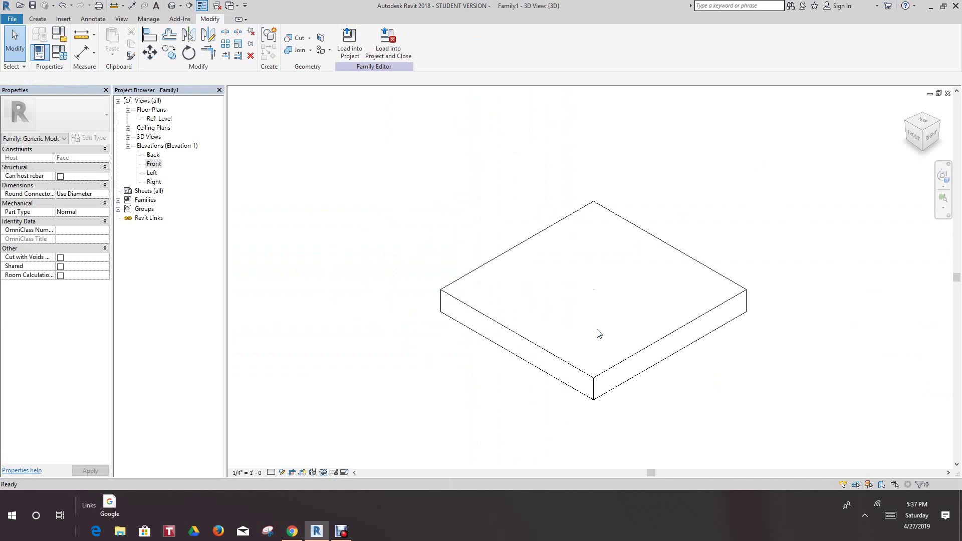
pyautogui.scroll(5, 586, 290)
pyautogui.scroll(2, 583, 280)
pyautogui.moveTo(577, 303); pyautogui.dragTo(578, 316, button='middle')
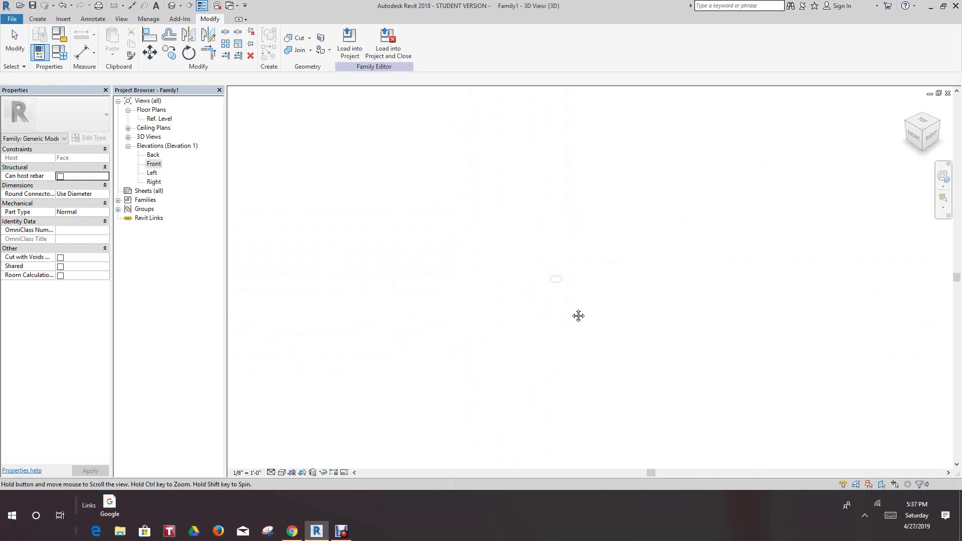
pyautogui.scroll(-4, 351, 221)
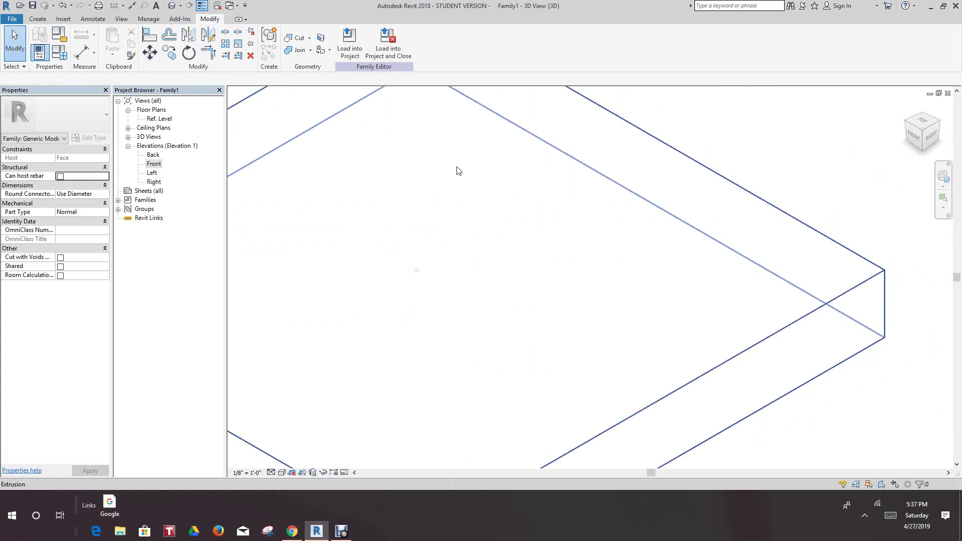
pyautogui.scroll(-2, 511, 254)
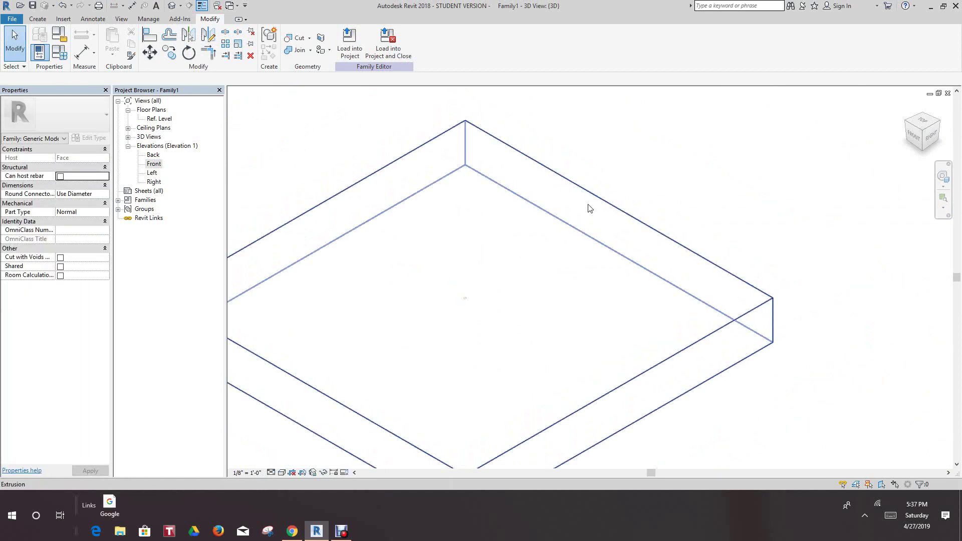
pyautogui.click(588, 207)
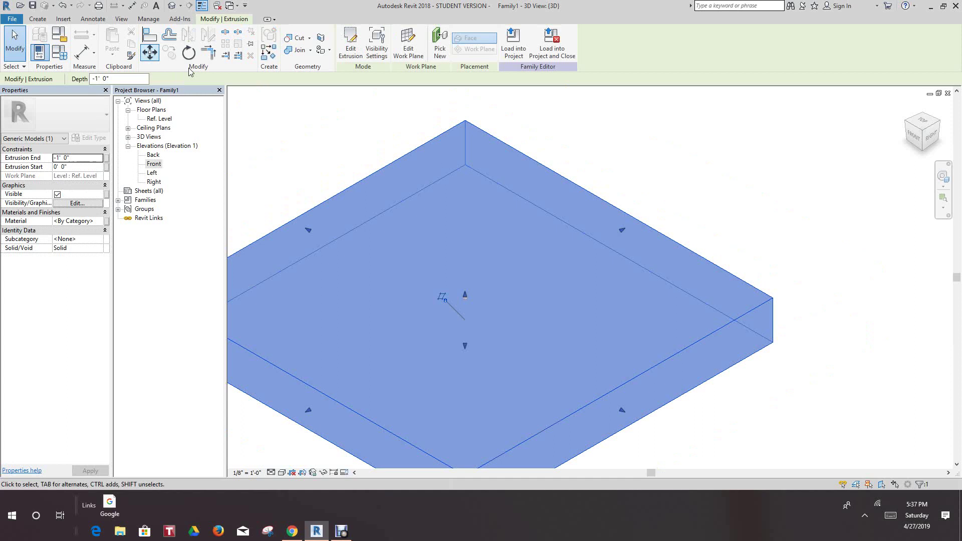
pyautogui.click(289, 131)
pyautogui.press('Delete')
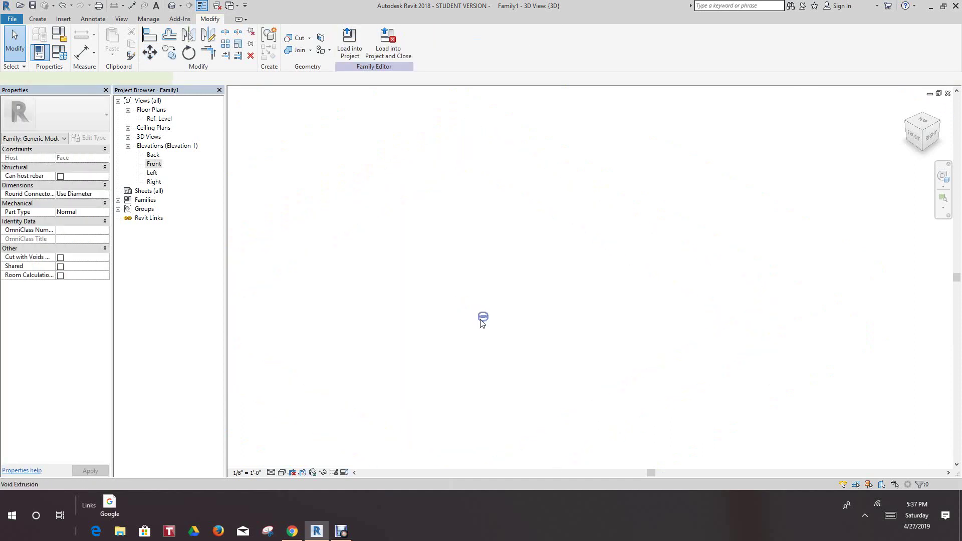
pyautogui.click(482, 318)
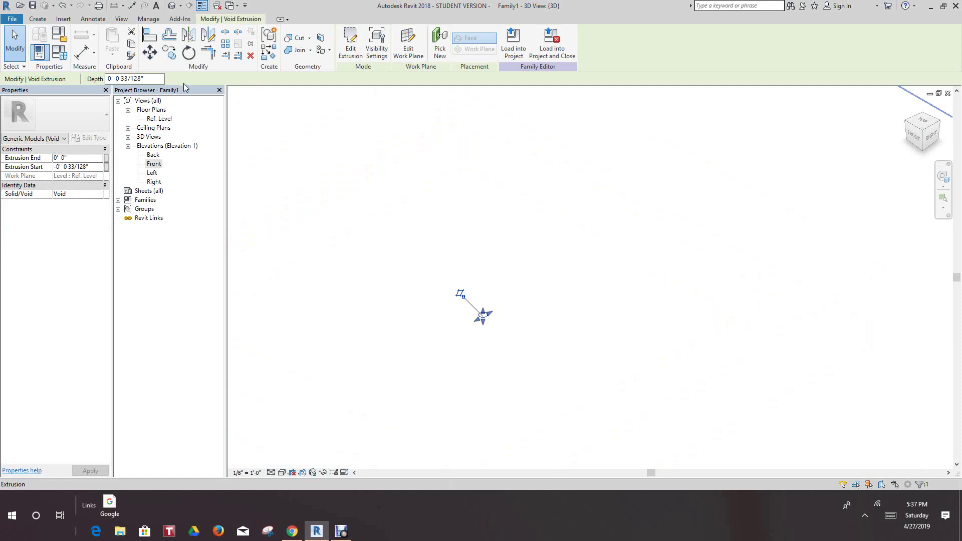
pyautogui.click(310, 38)
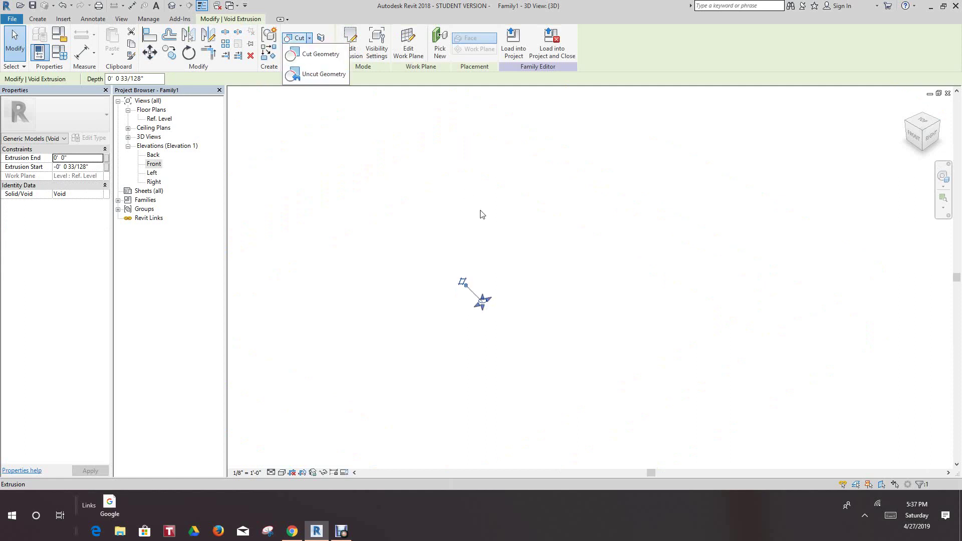
pyautogui.scroll(-3, 465, 241)
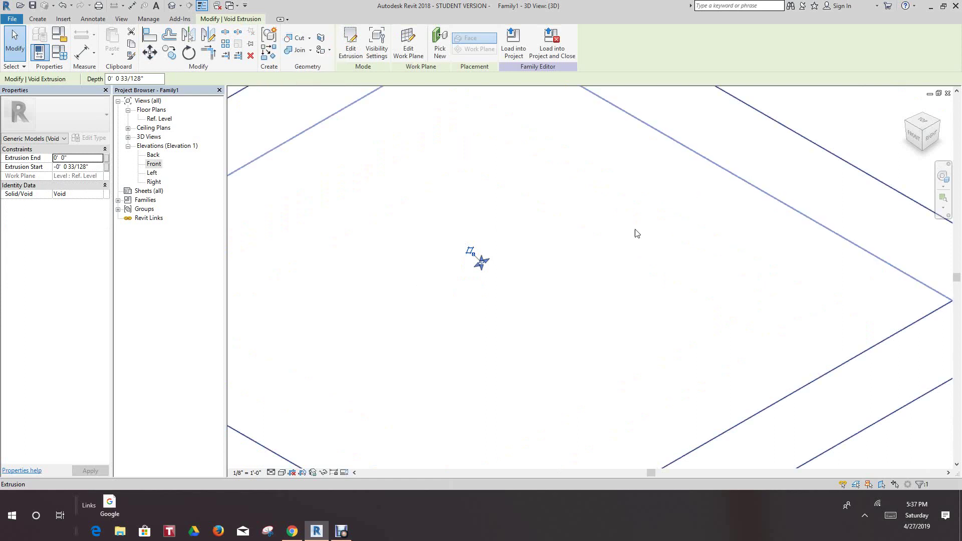
pyautogui.click(546, 277)
pyautogui.scroll(3, 495, 276)
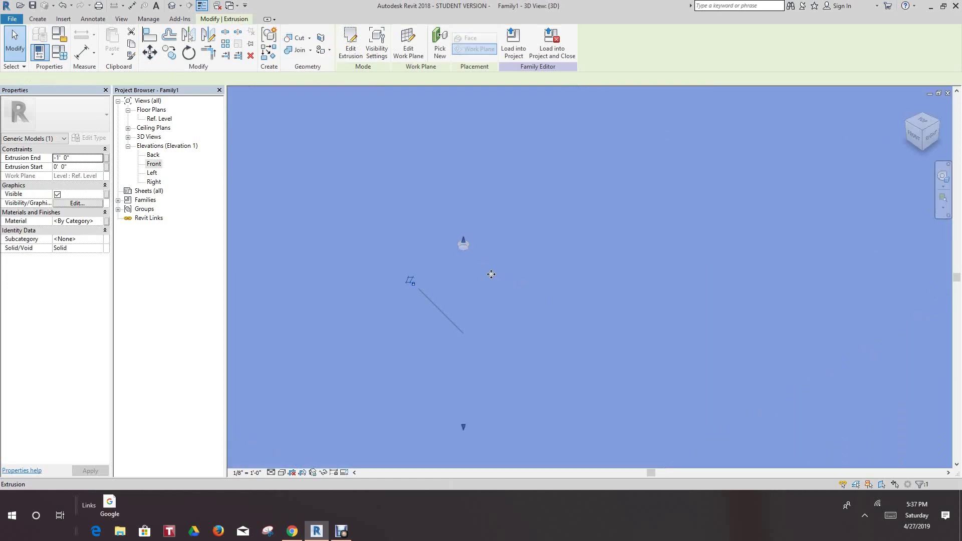
pyautogui.scroll(-3, 501, 246)
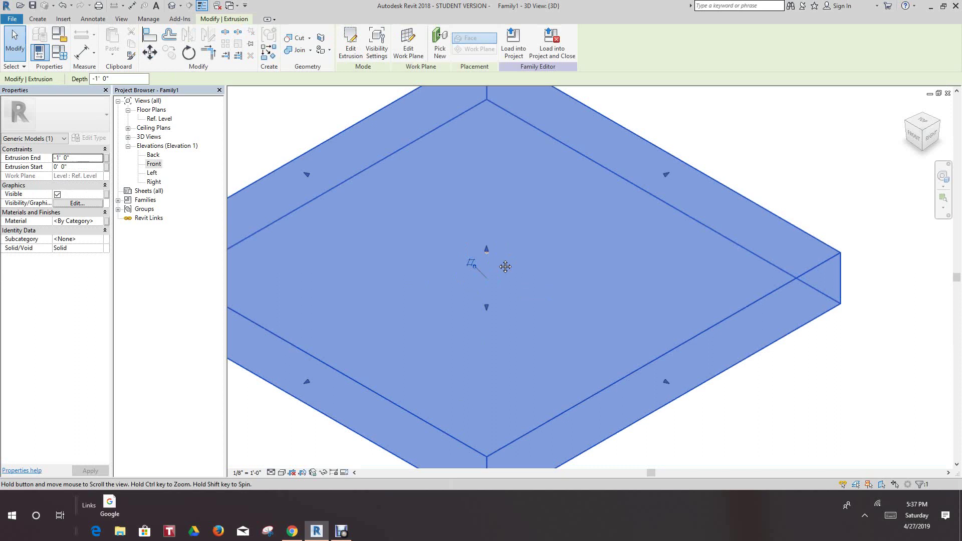
pyautogui.press('Escape')
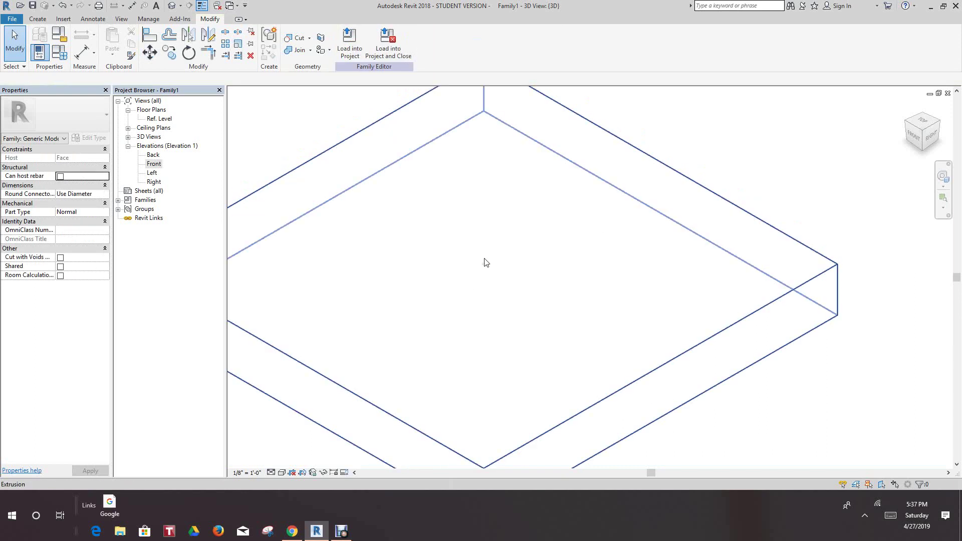
# - Cut the host extrusion with the cylindrical void using Cut Geometry
pyautogui.scroll(4, 484, 258)
pyautogui.click(519, 215)
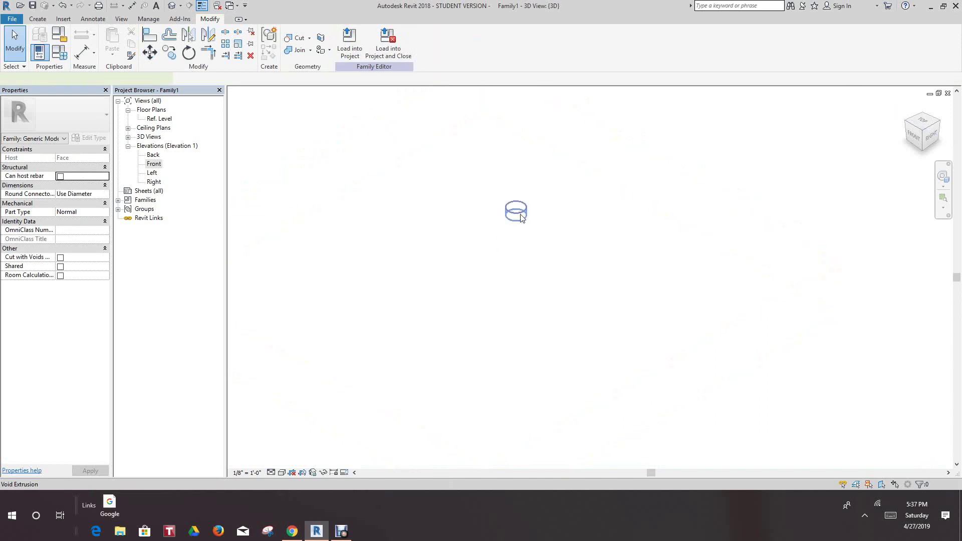
pyautogui.click(299, 38)
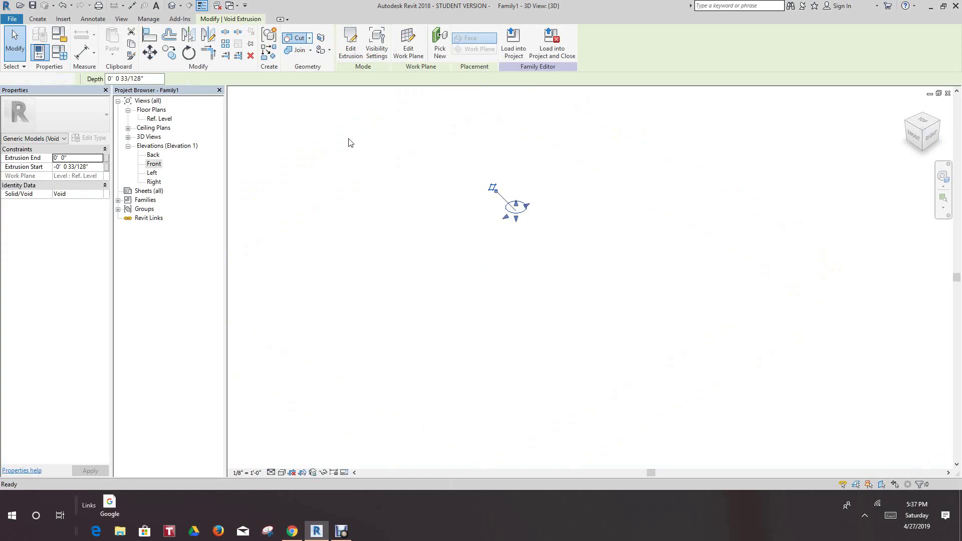
pyautogui.click(361, 163)
pyautogui.click(432, 206)
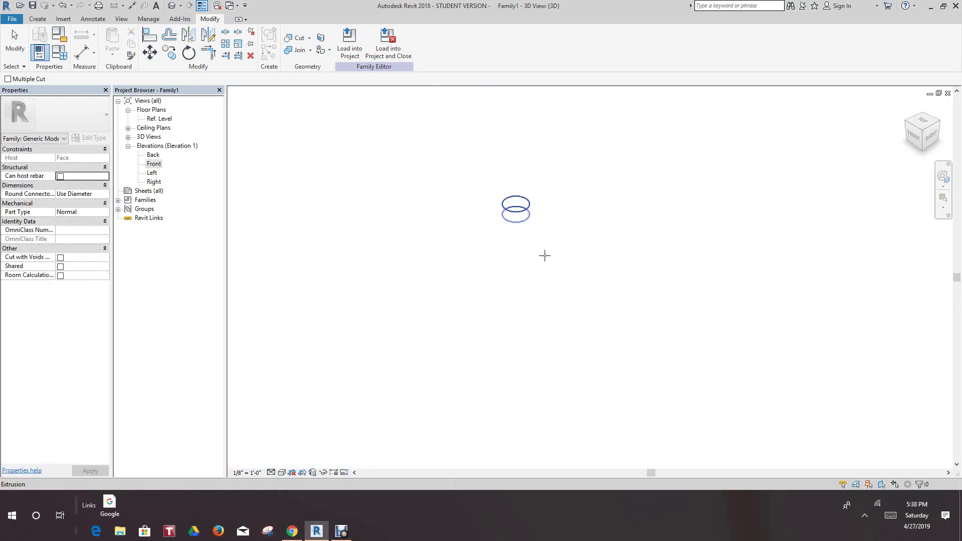
# - Set the 3D view's visual style to Shaded and inspect the circular hole cut in the host's top face
pyautogui.scroll(-6, 479, 283)
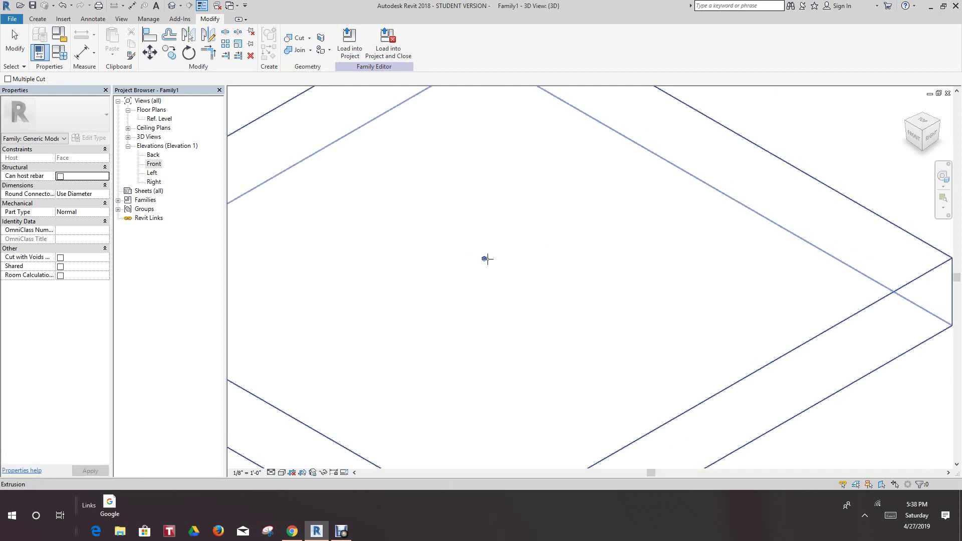
pyautogui.scroll(3, 487, 258)
pyautogui.scroll(2, 413, 247)
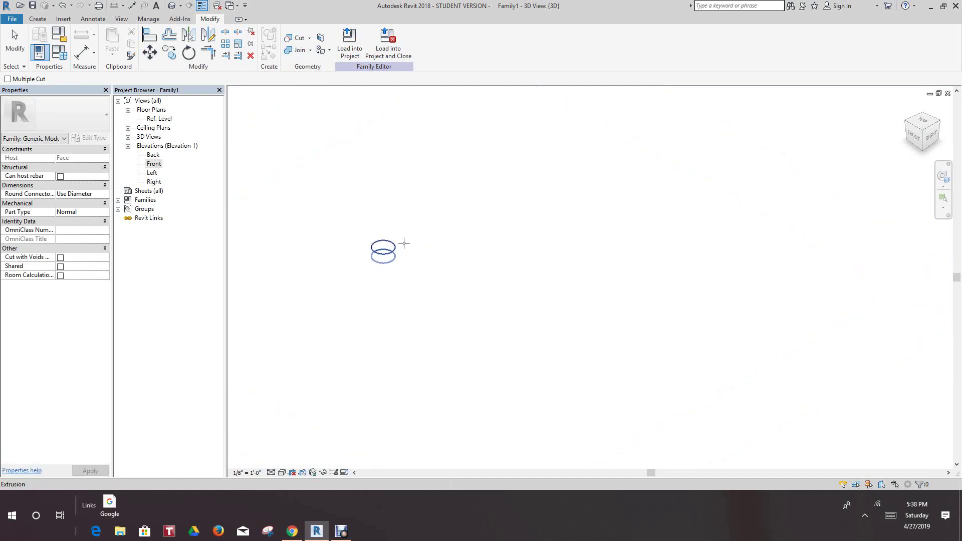
pyautogui.scroll(-5, 393, 249)
pyautogui.scroll(-5, 449, 281)
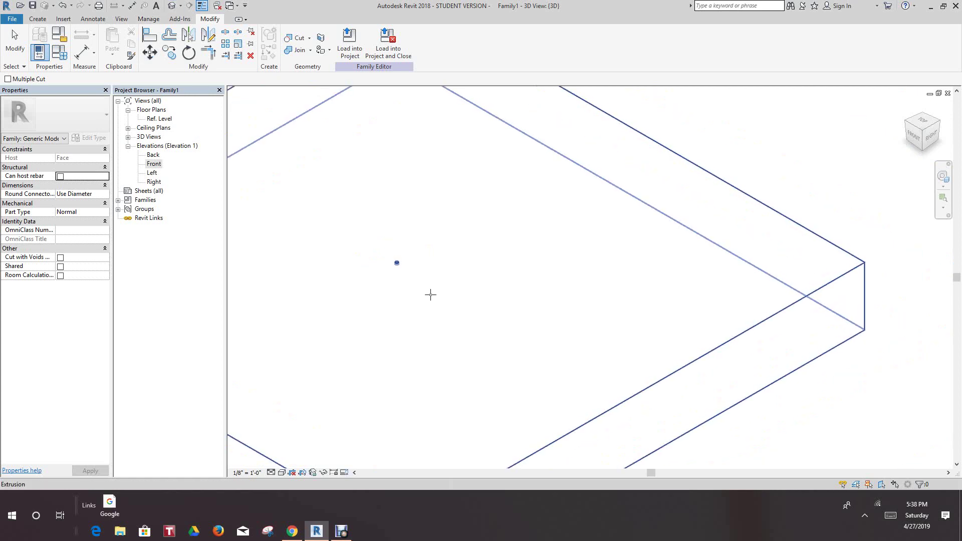
pyautogui.scroll(-2, 429, 293)
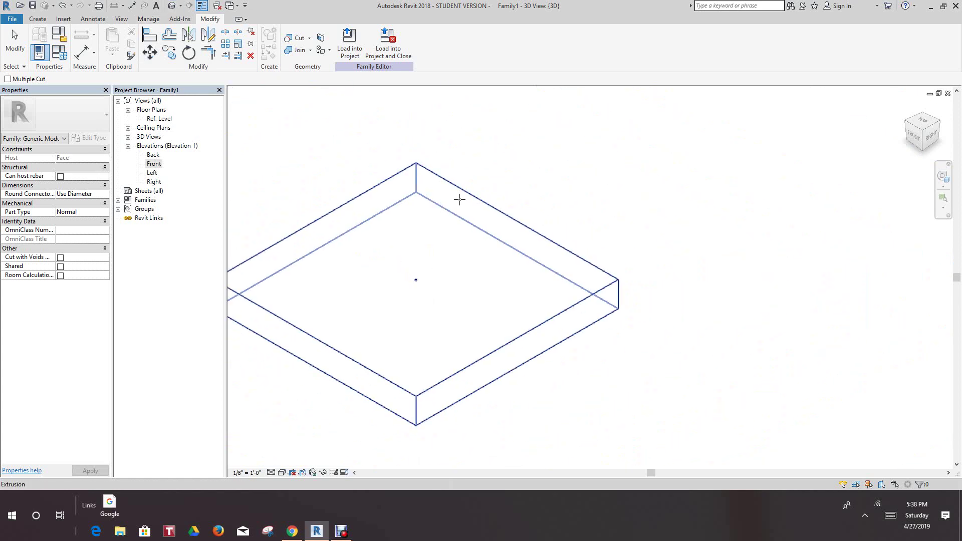
pyautogui.click(280, 473)
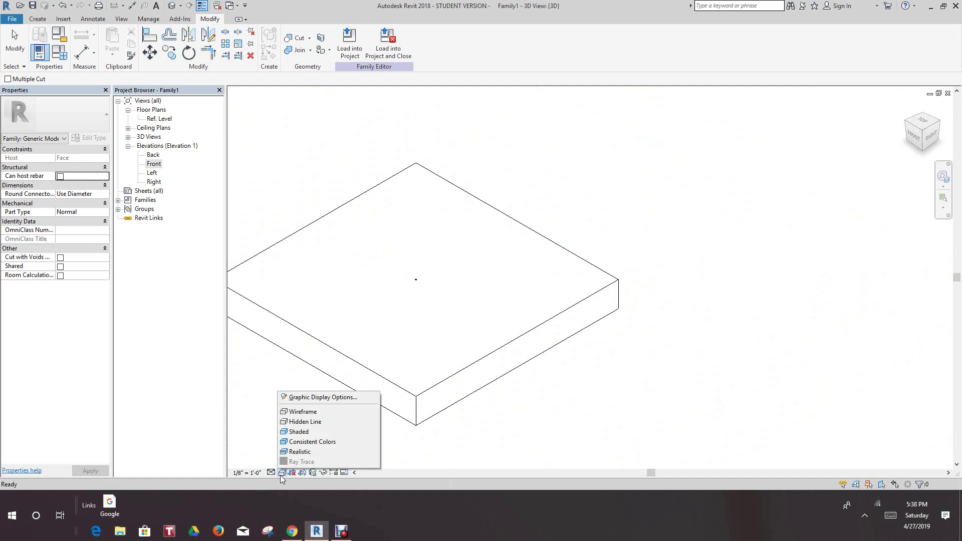
pyautogui.click(308, 432)
pyautogui.scroll(5, 362, 265)
pyautogui.scroll(3, 362, 266)
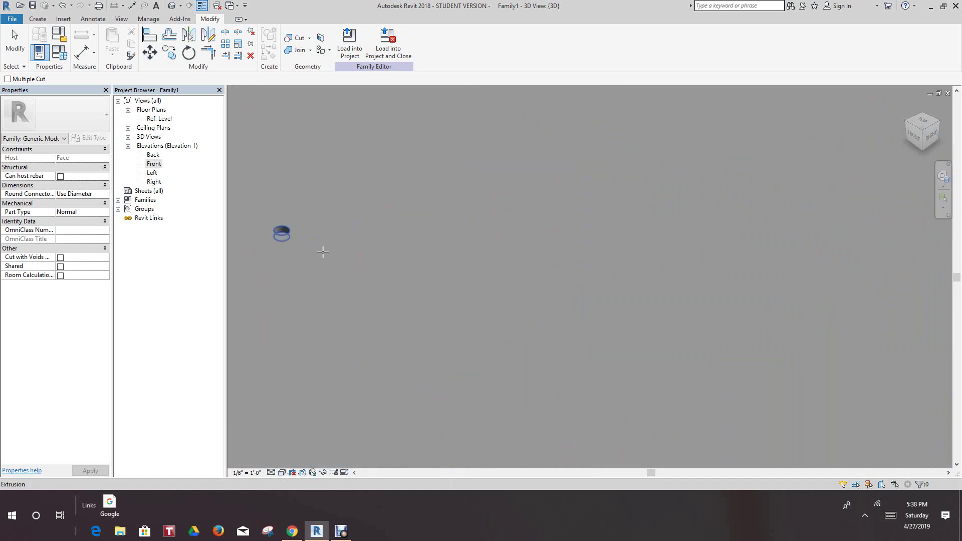
pyautogui.moveTo(373, 296); pyautogui.dragTo(502, 381, button='middle')
pyautogui.scroll(2, 416, 328)
pyautogui.scroll(2, 409, 323)
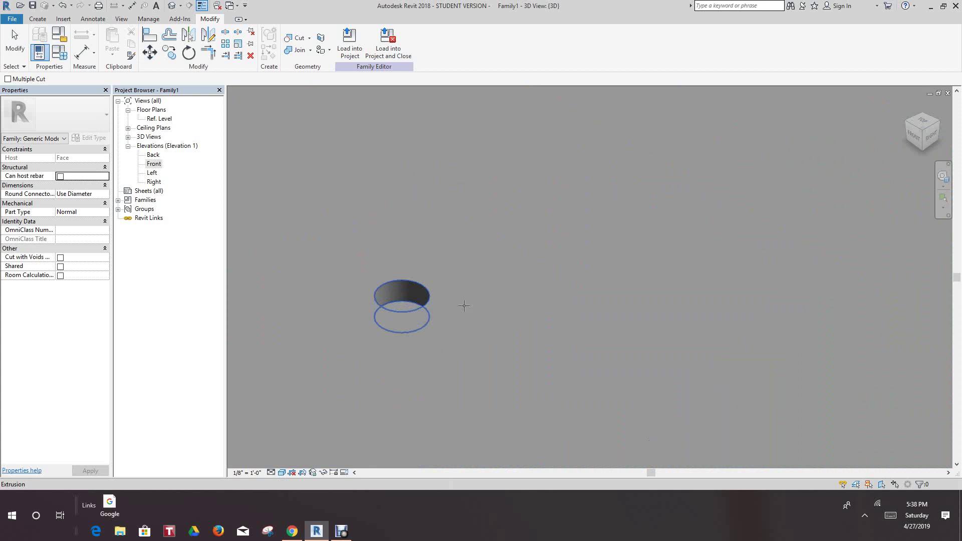
pyautogui.scroll(-5, 414, 312)
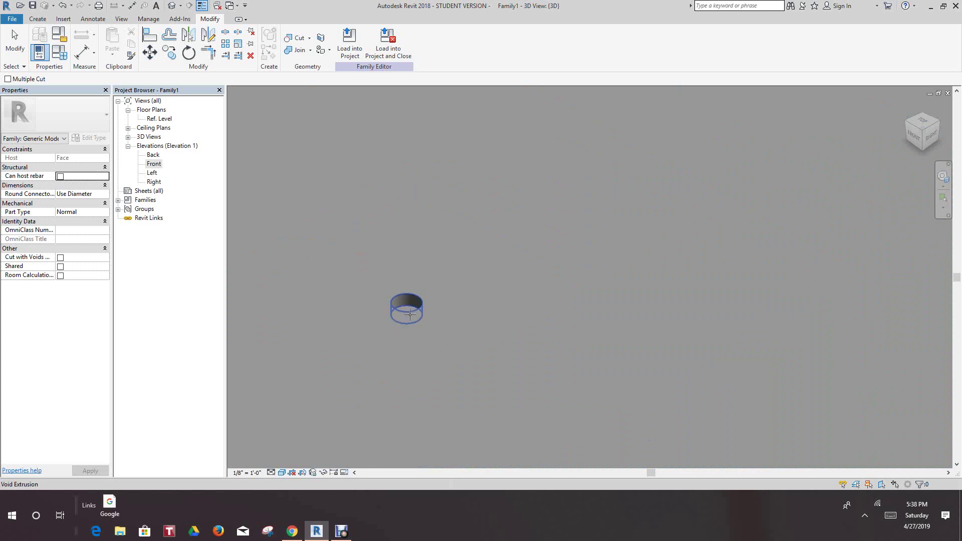
# - Deepen the void extrusion below the reference level by lowering its bottom edge in the Left elevation
pyautogui.doubleClick(152, 172)
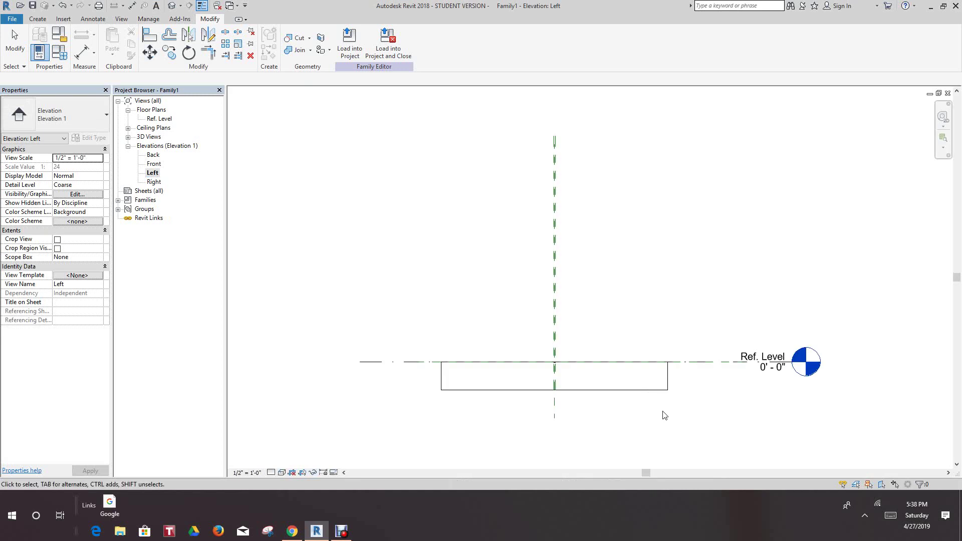
pyautogui.scroll(5, 636, 399)
pyautogui.scroll(1, 402, 290)
pyautogui.moveTo(418, 309); pyautogui.dragTo(759, 379, button='middle')
pyautogui.scroll(6, 566, 291)
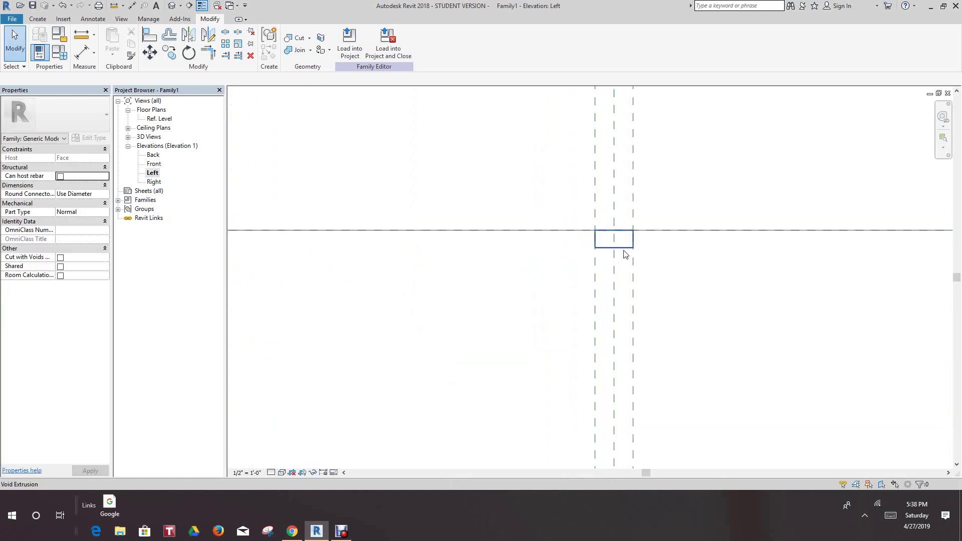
pyautogui.click(625, 257)
pyautogui.moveTo(615, 251); pyautogui.dragTo(614, 269)
pyautogui.click(688, 277)
pyautogui.scroll(-2, 646, 224)
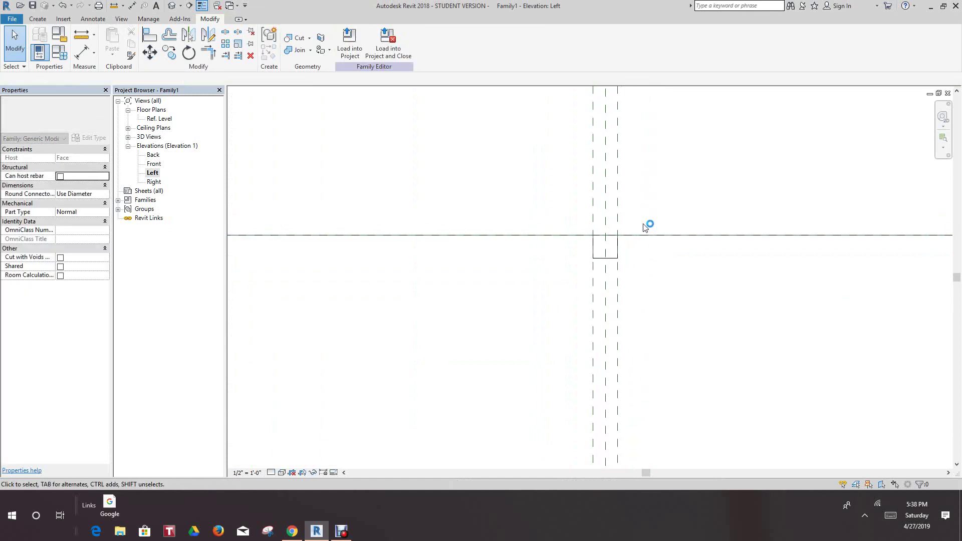
pyautogui.scroll(-1, 644, 228)
pyautogui.scroll(-3, 448, 187)
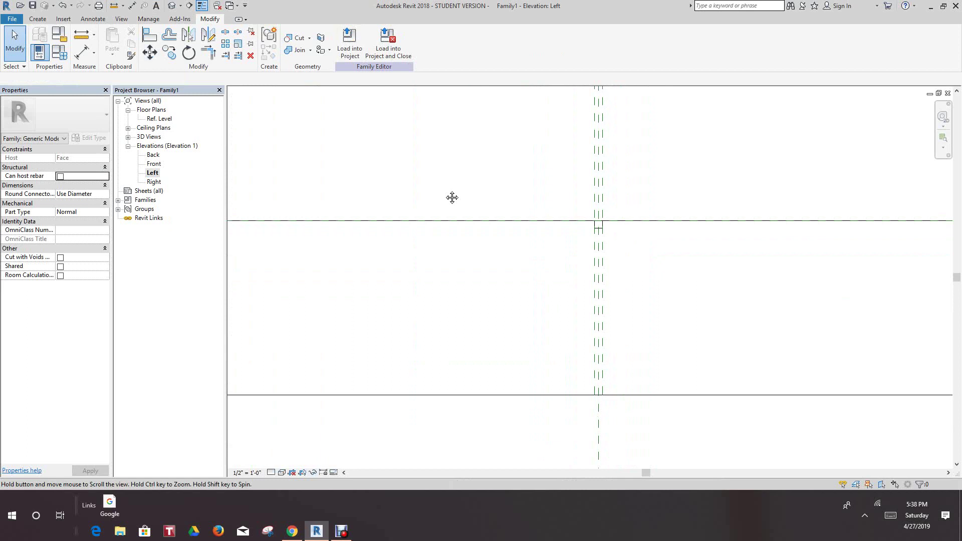
# - Tile and fit all open views, then maximize the Family1 3D view and close the hidden windows
pyautogui.press('w')
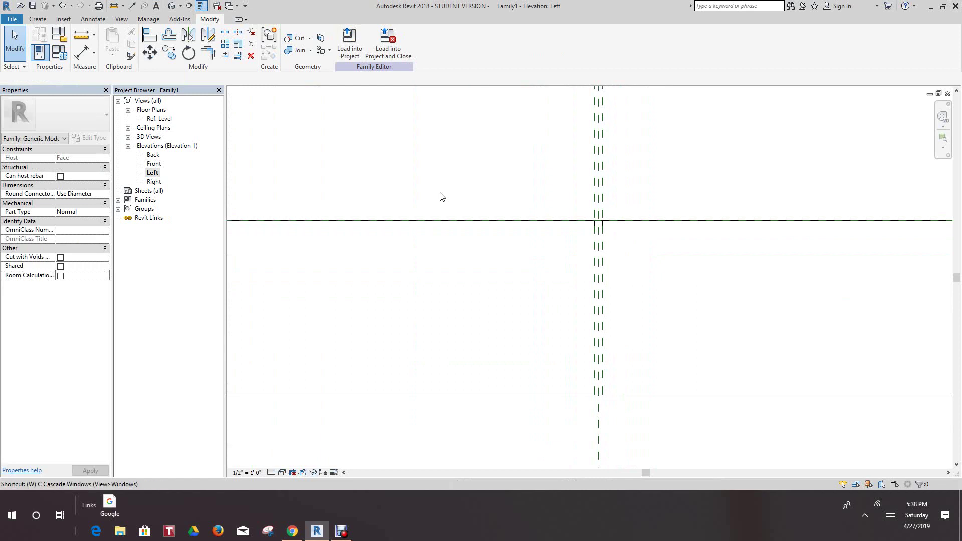
pyautogui.press('t')
pyautogui.press('z')
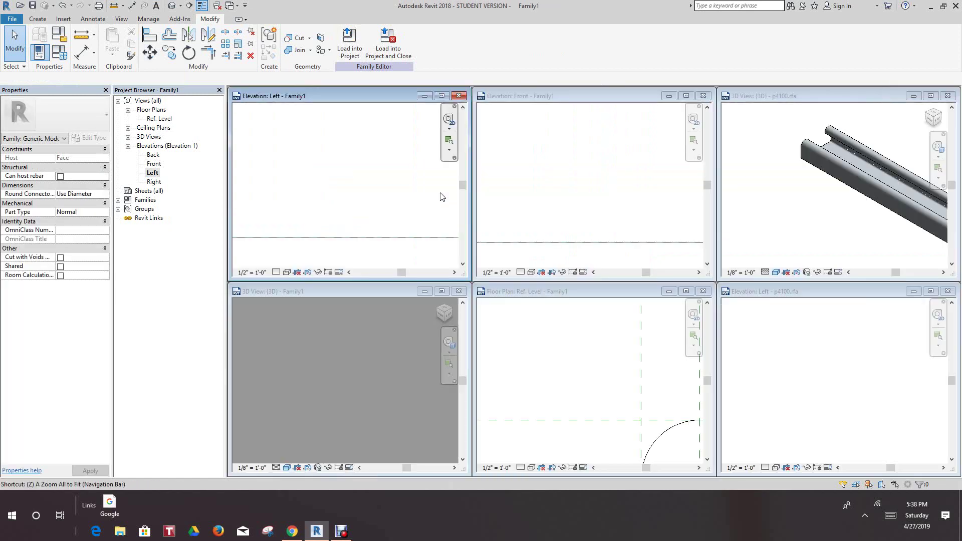
pyautogui.press('a')
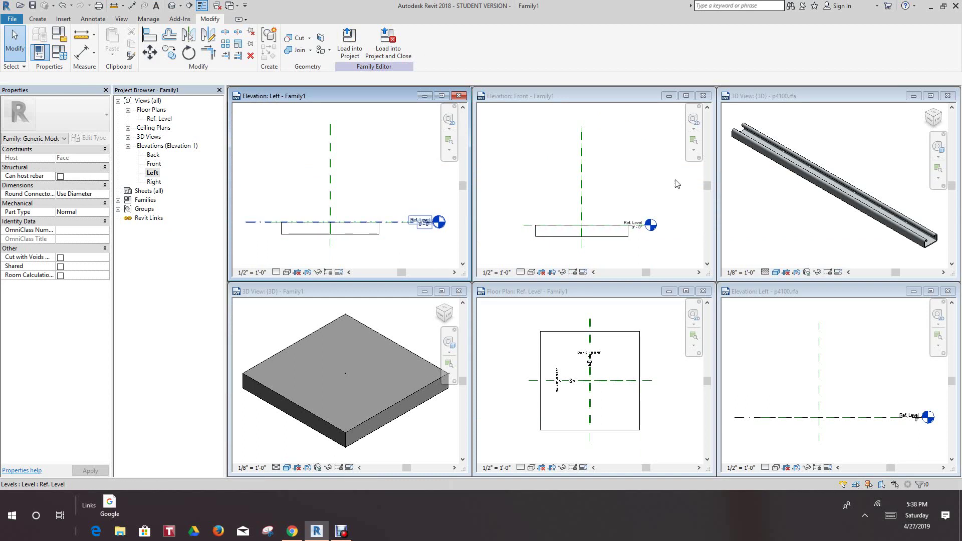
pyautogui.click(441, 291)
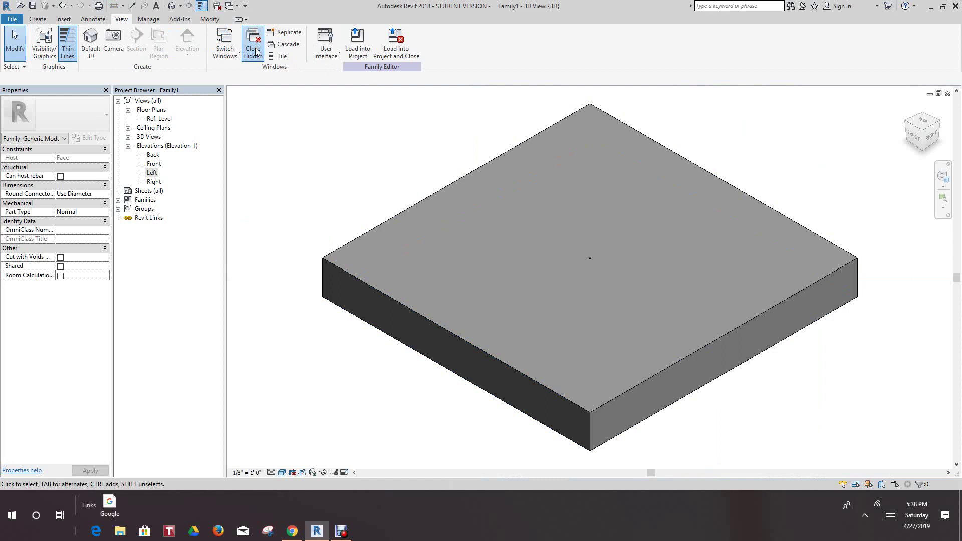
pyautogui.click(256, 50)
# - Tile the Family1 and p4100.rfa 3D views side by side and fit the host block and channel in view
pyautogui.press('w')
pyautogui.press('t')
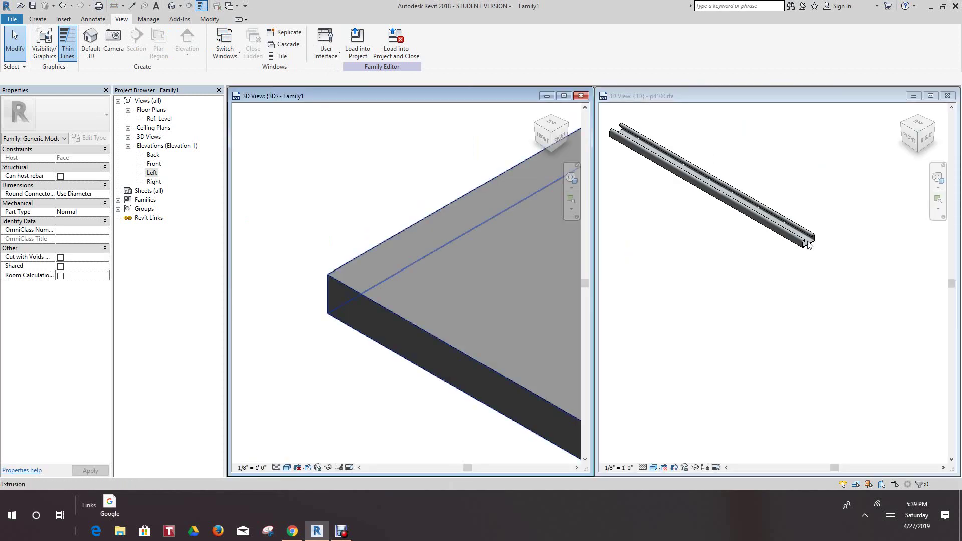
pyautogui.scroll(-2, 806, 247)
pyautogui.click(813, 285)
pyautogui.click(378, 209)
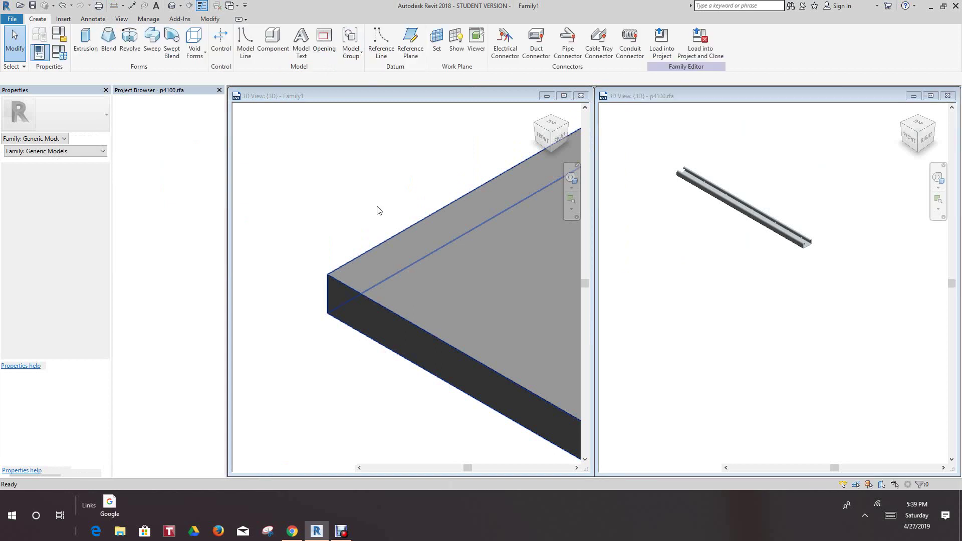
pyautogui.scroll(-7, 363, 200)
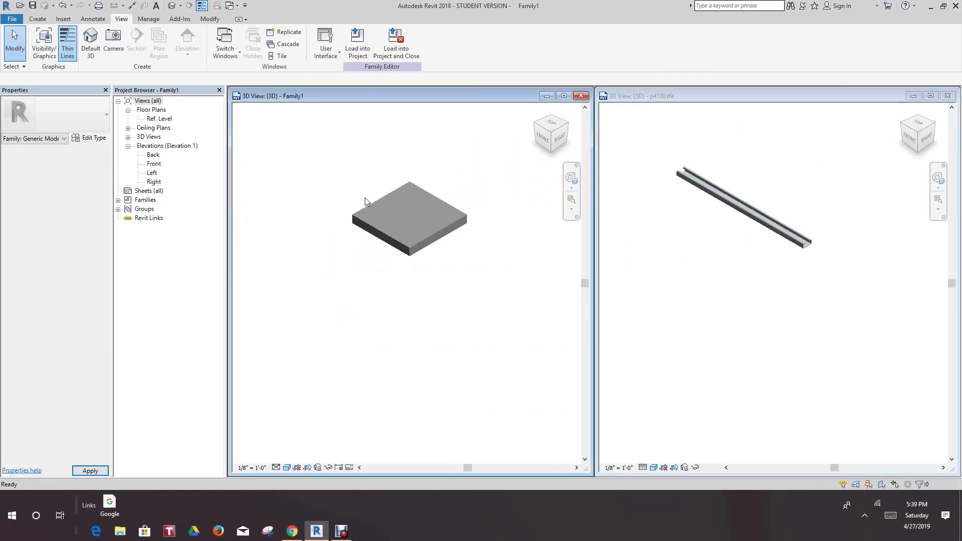
pyautogui.scroll(1, 475, 182)
# - Maximize the p4100.rfa view and open that family's Ref. Level floor plan
pyautogui.click(923, 96)
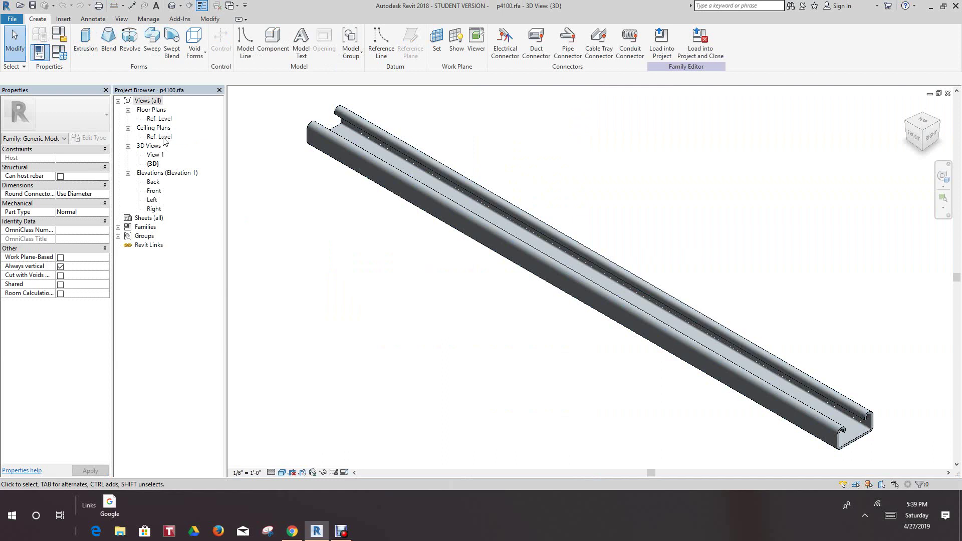
pyautogui.doubleClick(161, 119)
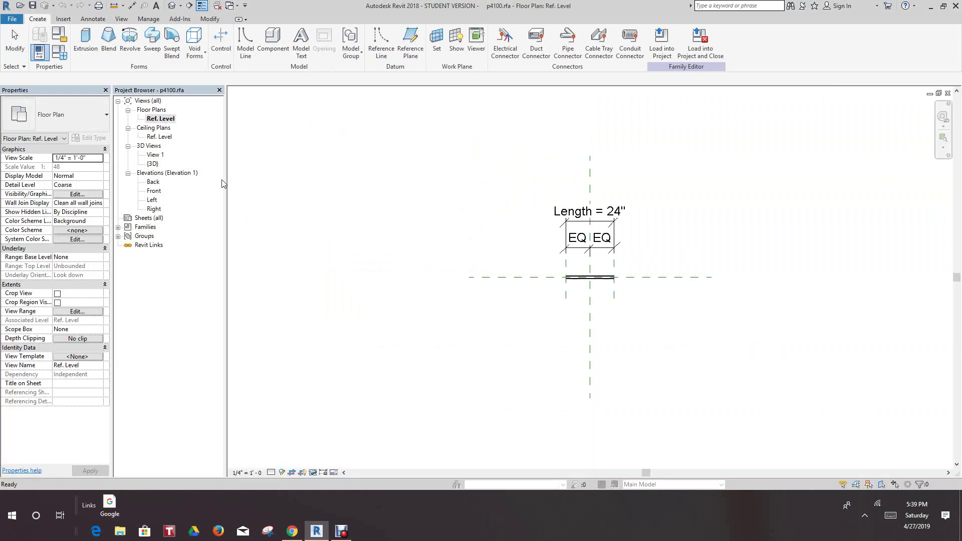
pyautogui.scroll(5, 590, 294)
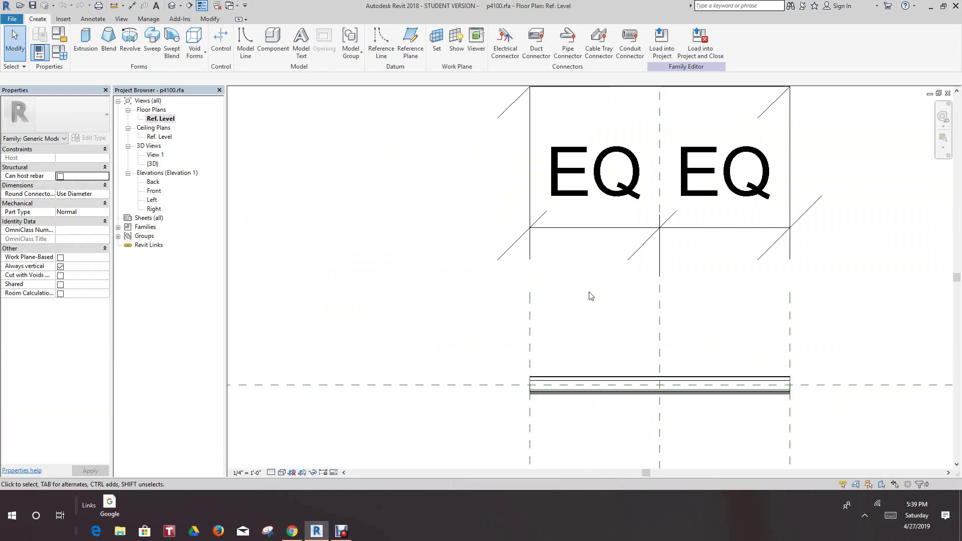
# - Examine the p4100.rfa family's available types and Length parameter, and the channel in plan
pyautogui.click(59, 52)
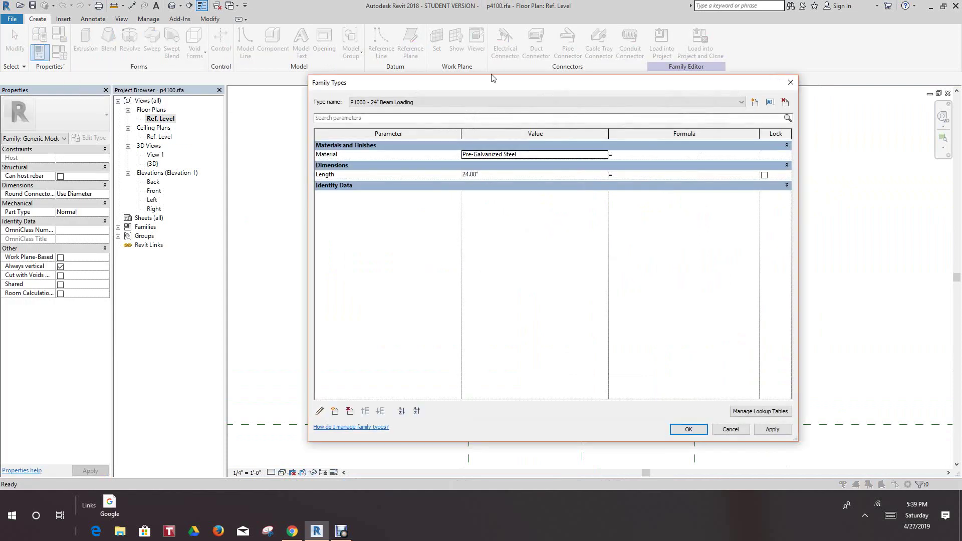
pyautogui.click(741, 102)
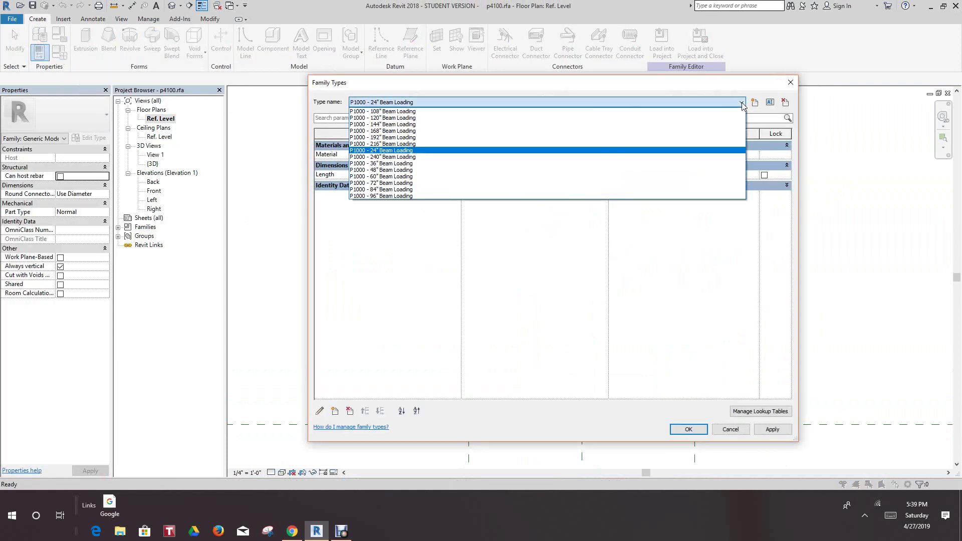
pyautogui.click(741, 102)
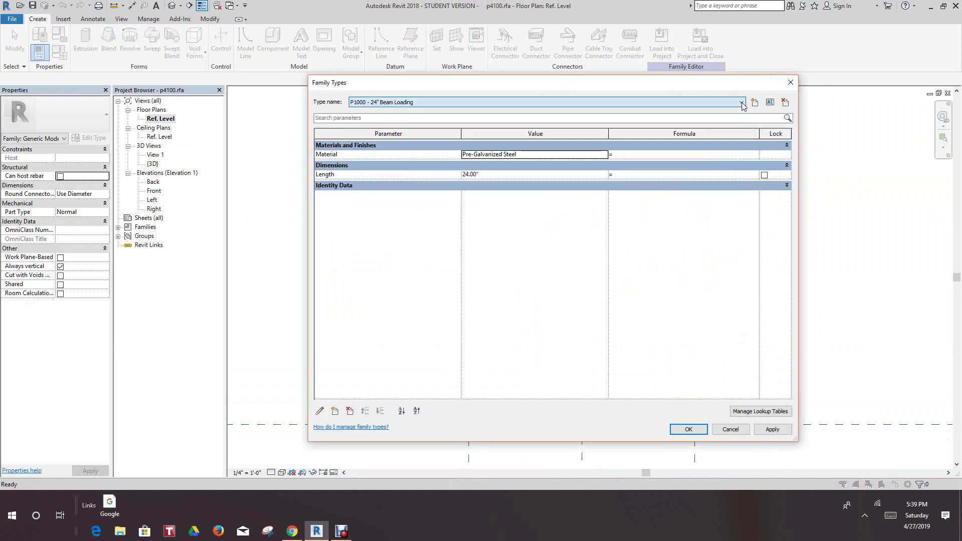
pyautogui.click(730, 429)
pyautogui.scroll(-3, 579, 330)
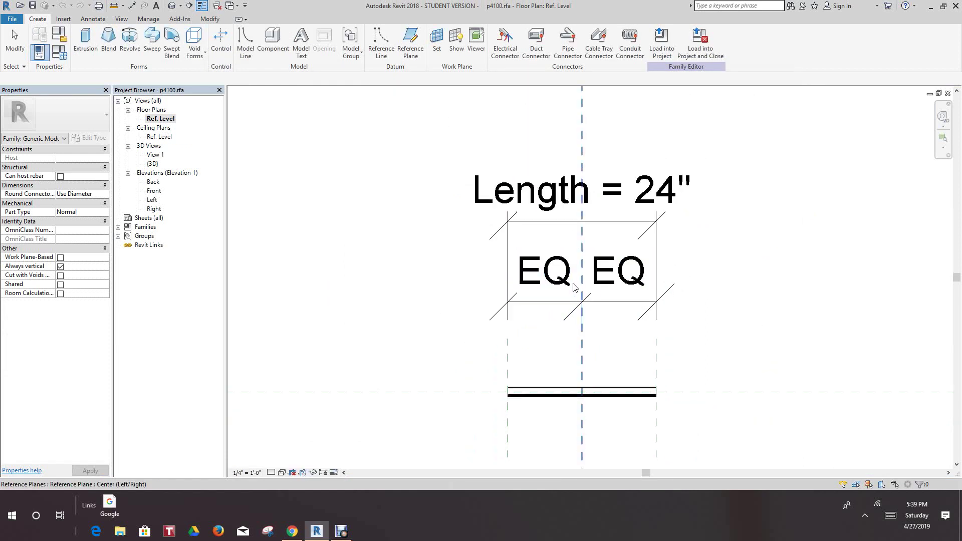
pyautogui.scroll(-1, 466, 346)
pyautogui.moveTo(466, 346); pyautogui.dragTo(464, 293, button='middle')
pyautogui.scroll(2, 395, 291)
pyautogui.moveTo(395, 290); pyautogui.dragTo(436, 268, button='middle')
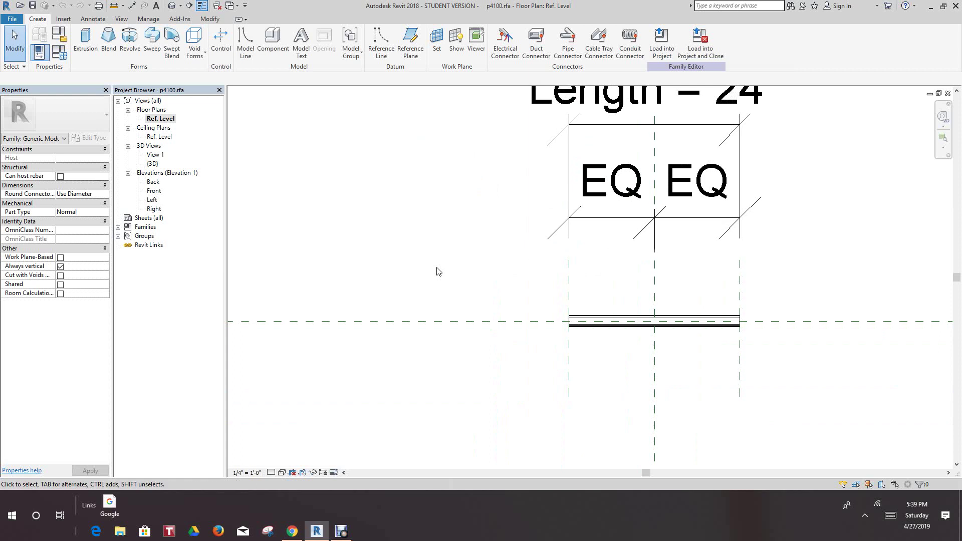
# - Close the p4100.rfa 3D view and tile its Ref. Level plan beside the Family1 3D view, fitting both
pyautogui.press('w')
pyautogui.press('t')
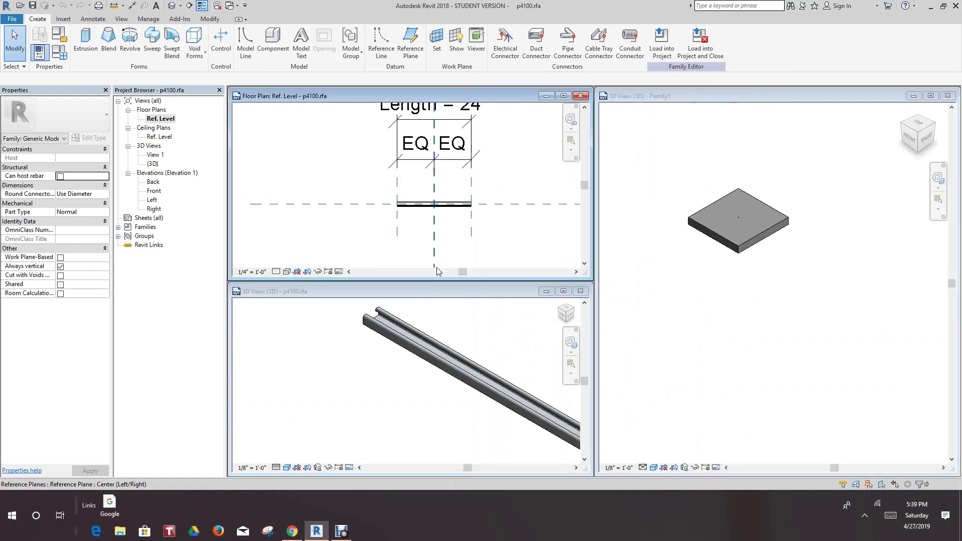
pyautogui.click(719, 286)
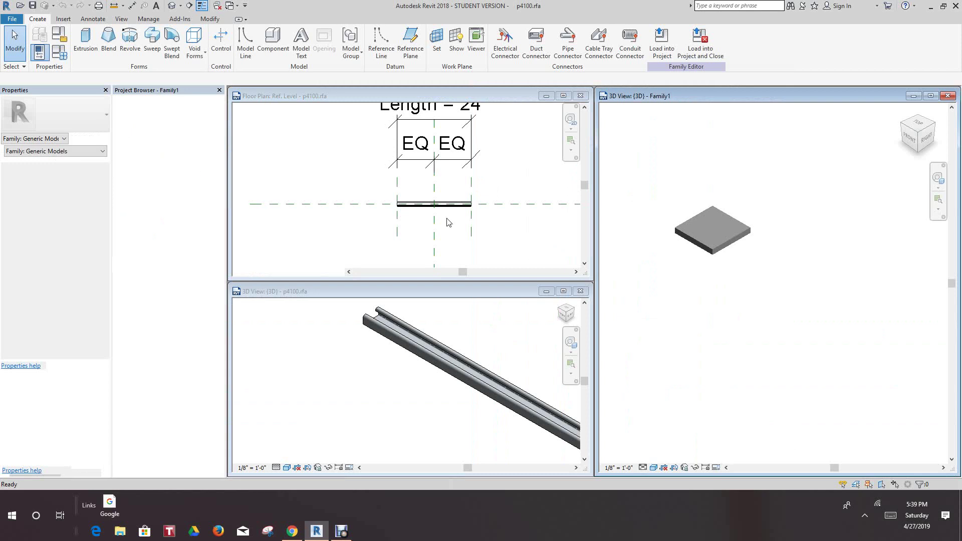
pyautogui.press('z')
pyautogui.press('a')
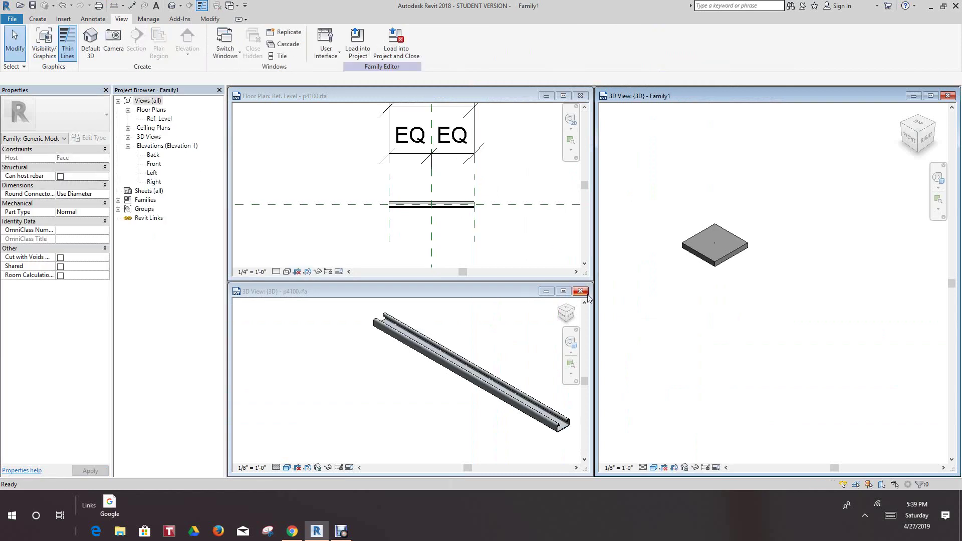
pyautogui.click(582, 297)
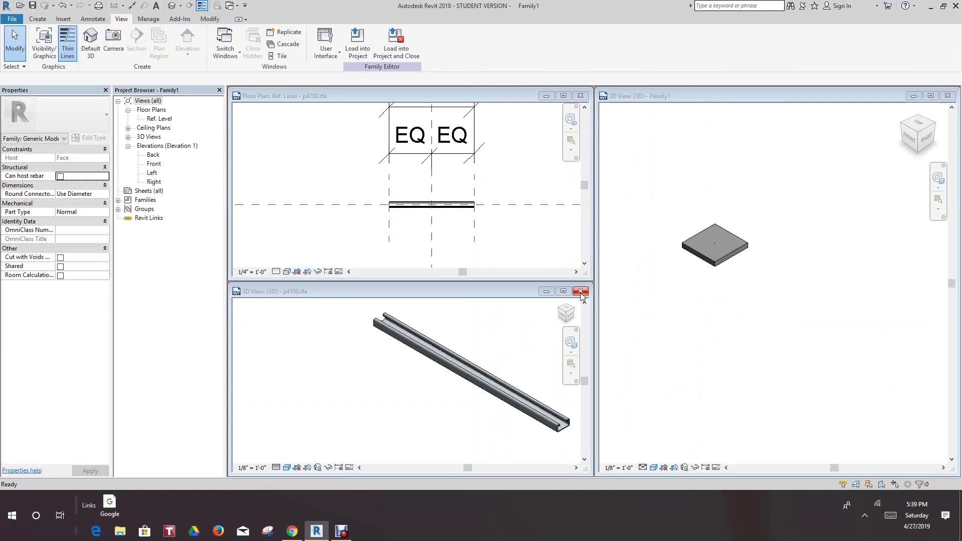
pyautogui.click(719, 287)
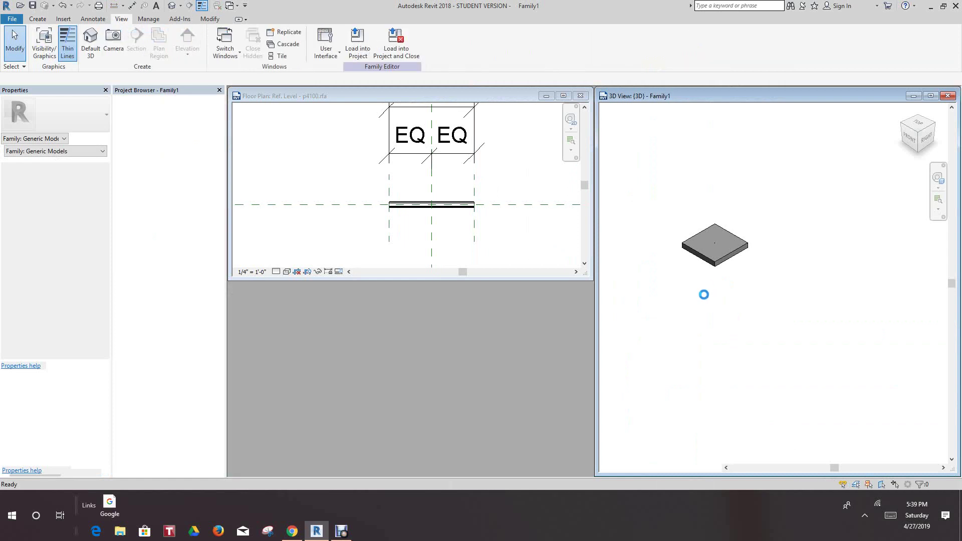
pyautogui.press('w')
pyautogui.press('t')
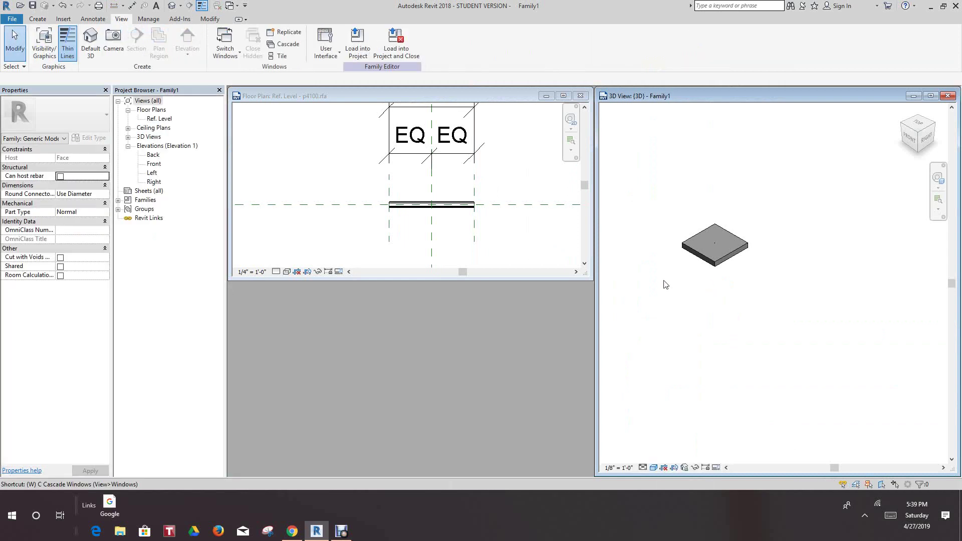
pyautogui.press('z')
pyautogui.press('a')
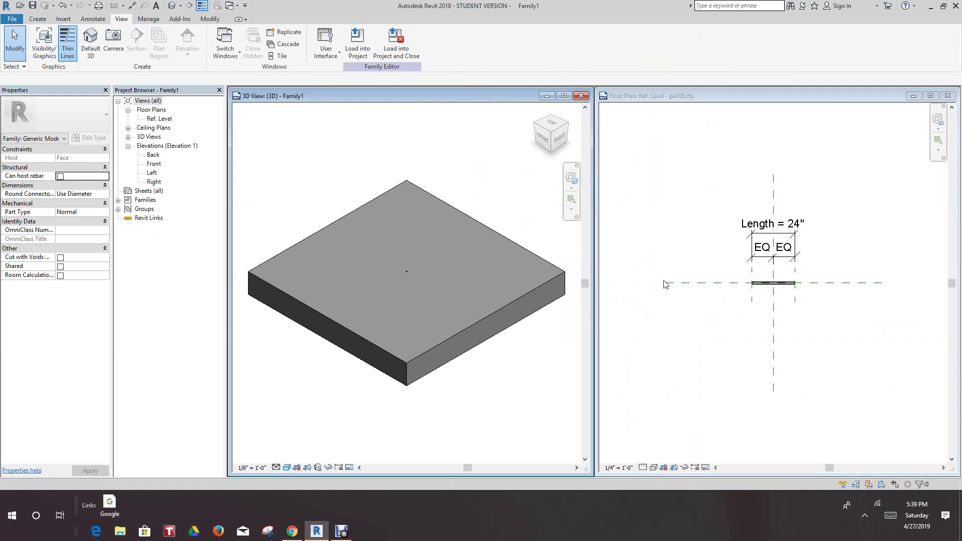
# - Load the Family1 void family into p4100.rfa
pyautogui.scroll(5, 797, 299)
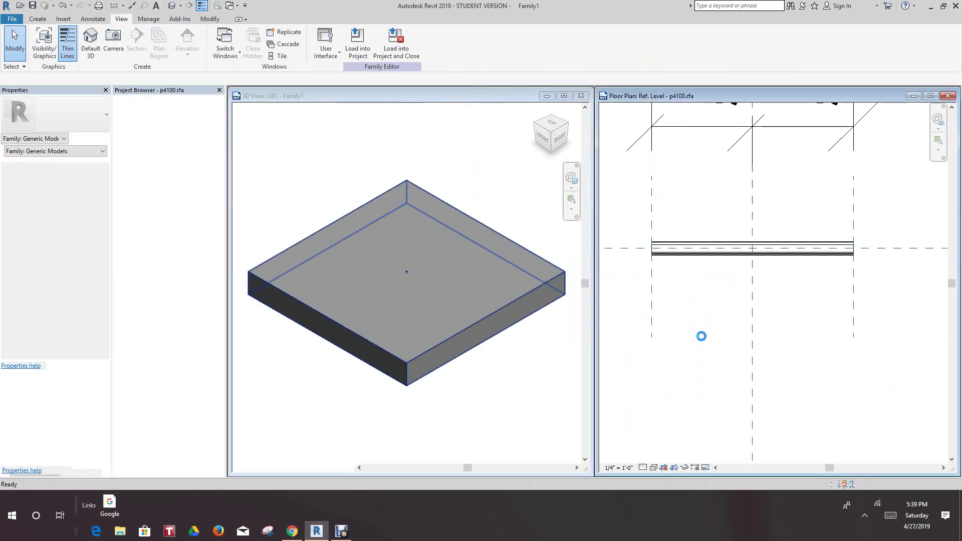
pyautogui.scroll(-2, 707, 334)
pyautogui.moveTo(696, 326); pyautogui.dragTo(707, 333, button='middle')
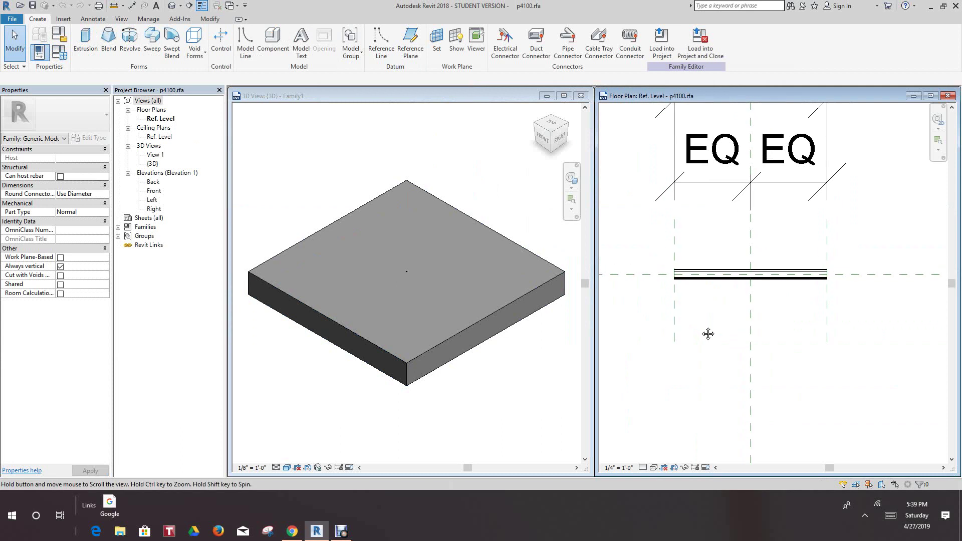
pyautogui.click(422, 155)
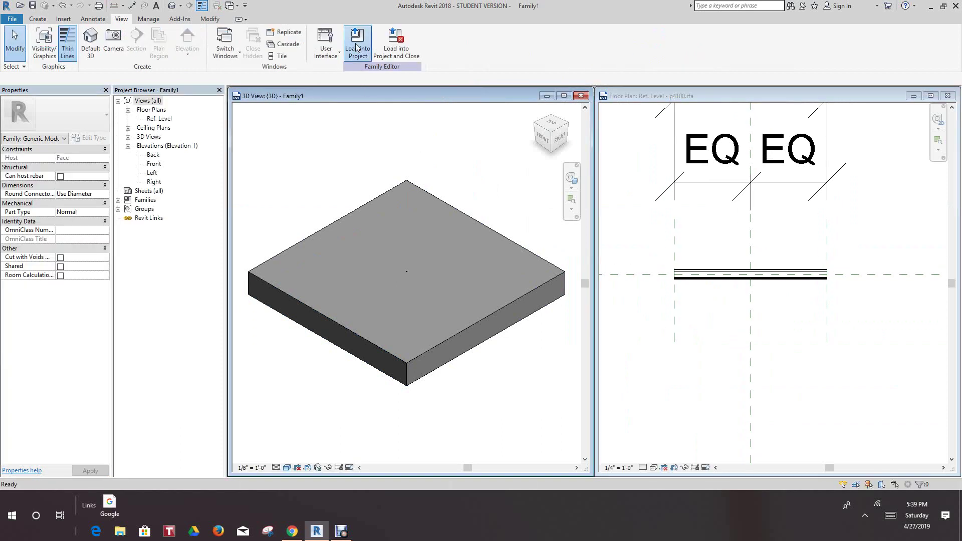
pyautogui.click(357, 48)
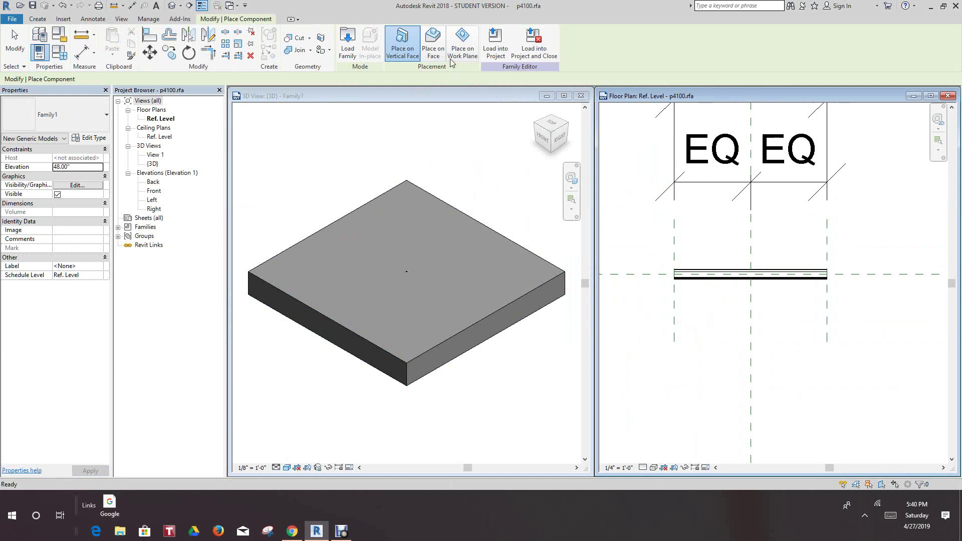
# - Place a Family1 instance on the channel's face, on the Center (Front/Back) reference plane about 0.5" from the channel's left end
pyautogui.click(433, 46)
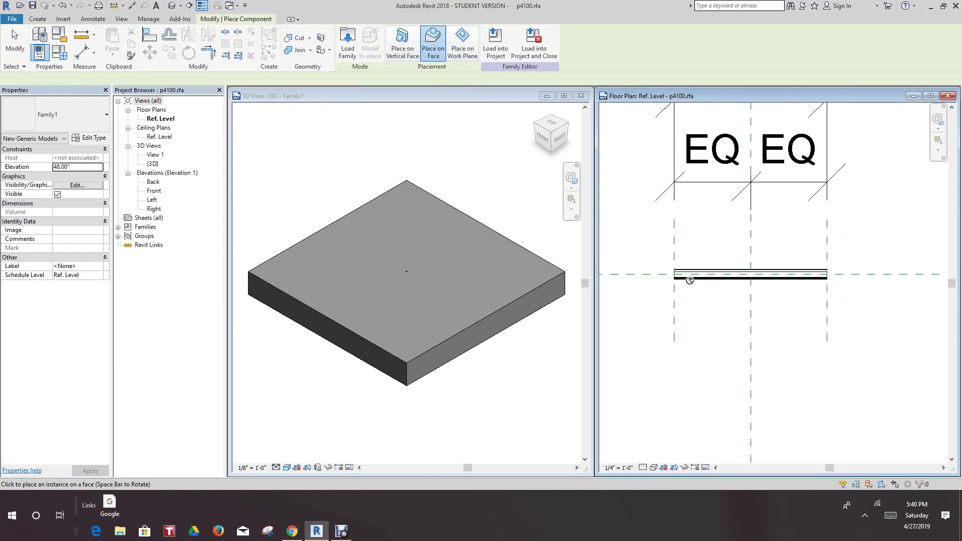
pyautogui.scroll(5, 690, 281)
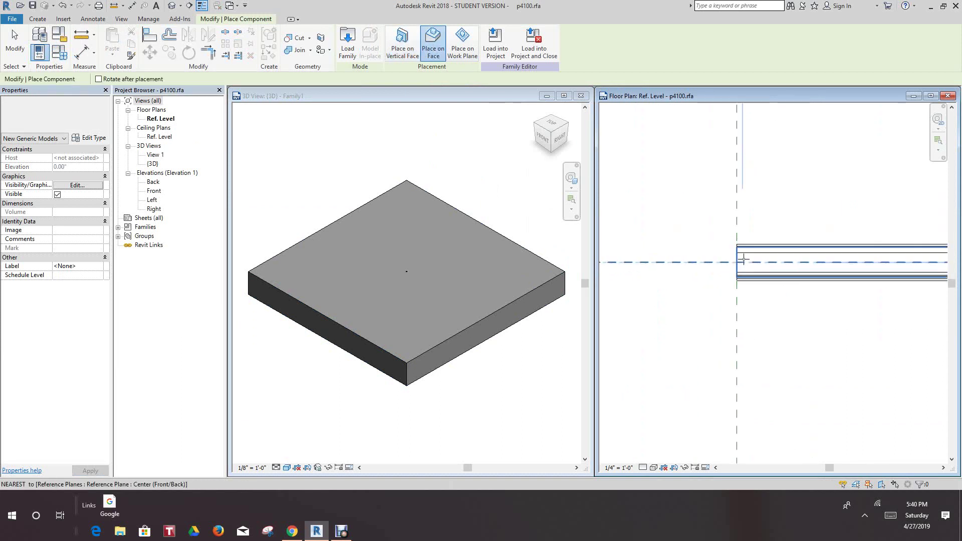
pyautogui.scroll(3, 745, 261)
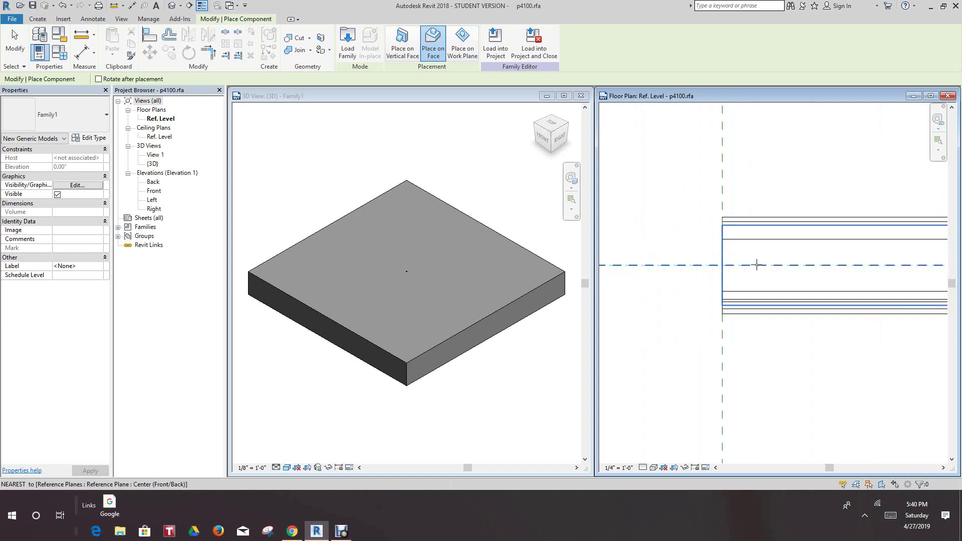
pyautogui.scroll(-4, 786, 335)
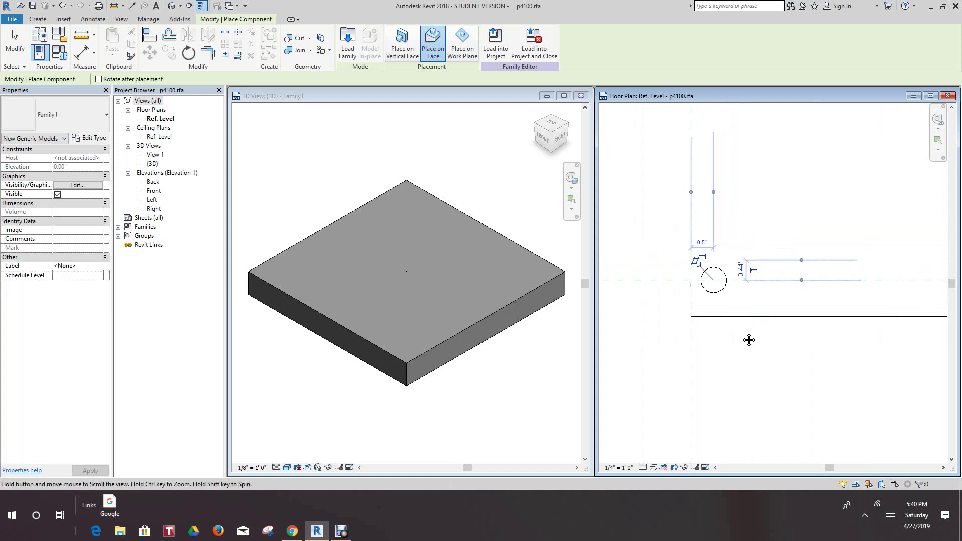
pyautogui.scroll(-2, 753, 322)
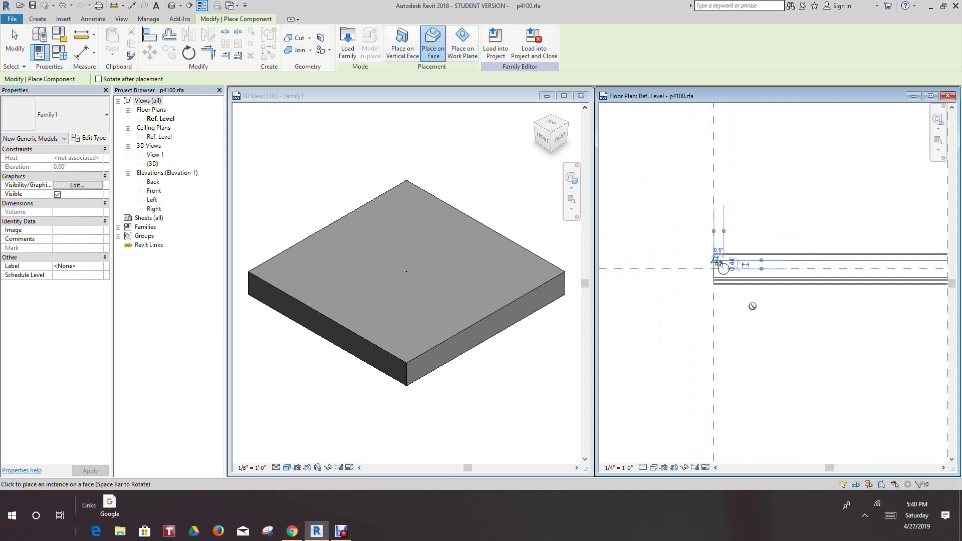
# - Align the void instance's centre to the Center (Front/Back) reference plane and lock the alignment
pyautogui.scroll(3, 741, 251)
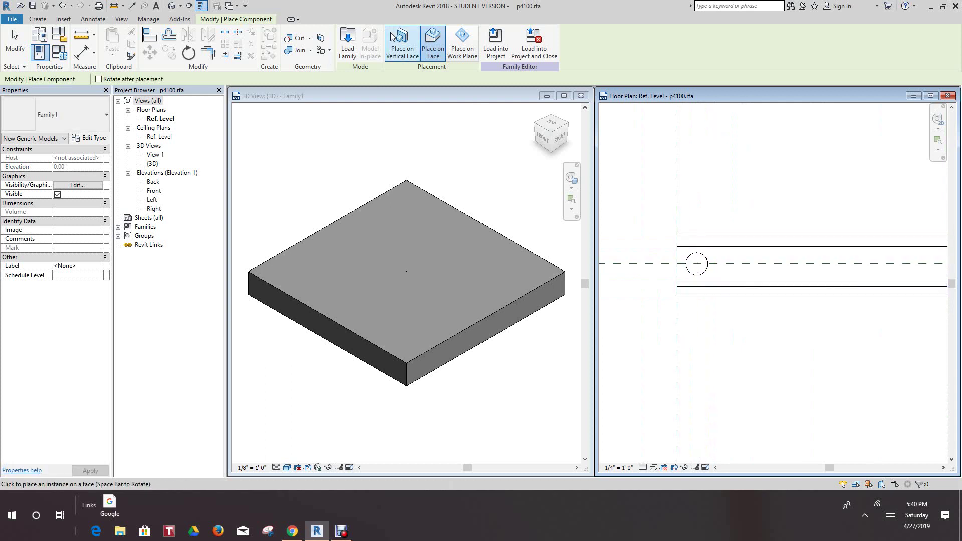
pyautogui.click(148, 35)
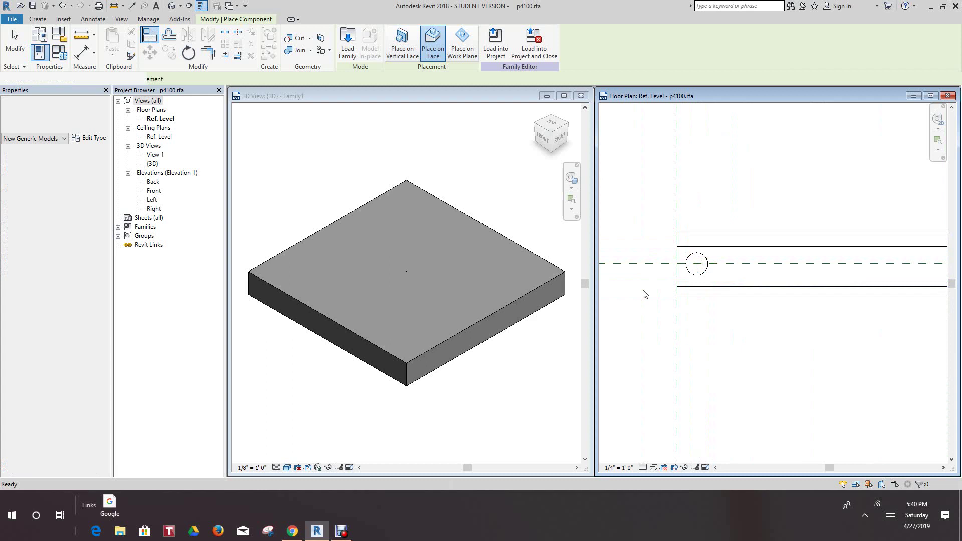
pyautogui.click(696, 265)
pyautogui.scroll(-2, 708, 320)
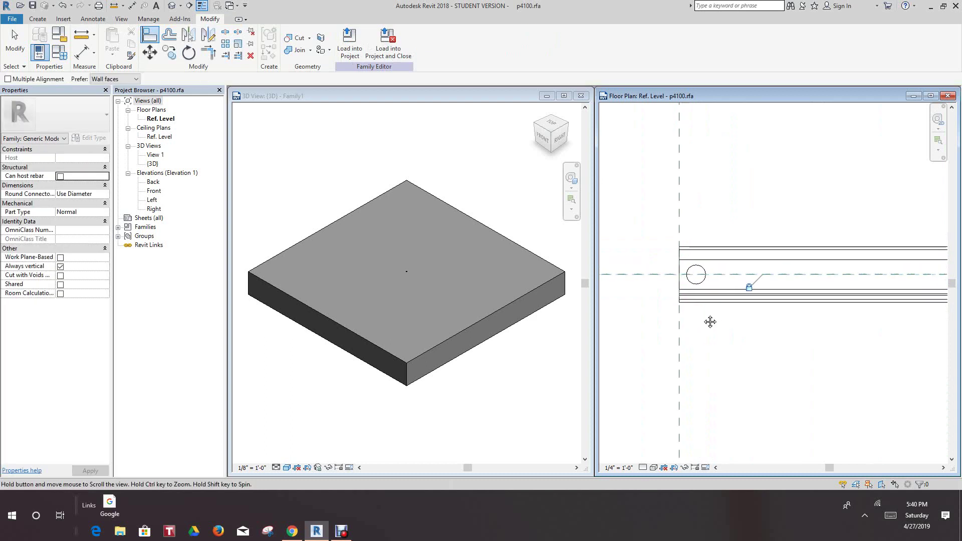
pyautogui.scroll(2, 704, 312)
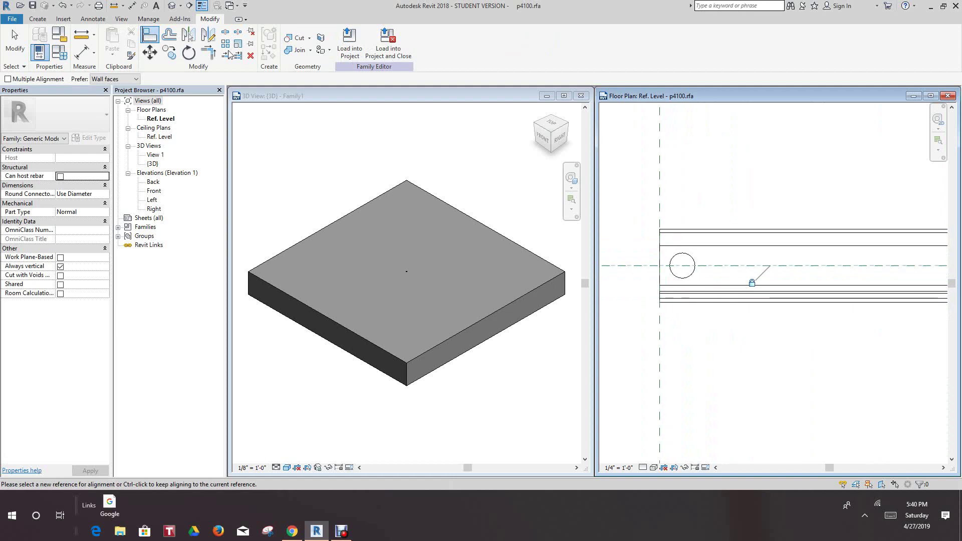
pyautogui.click(82, 52)
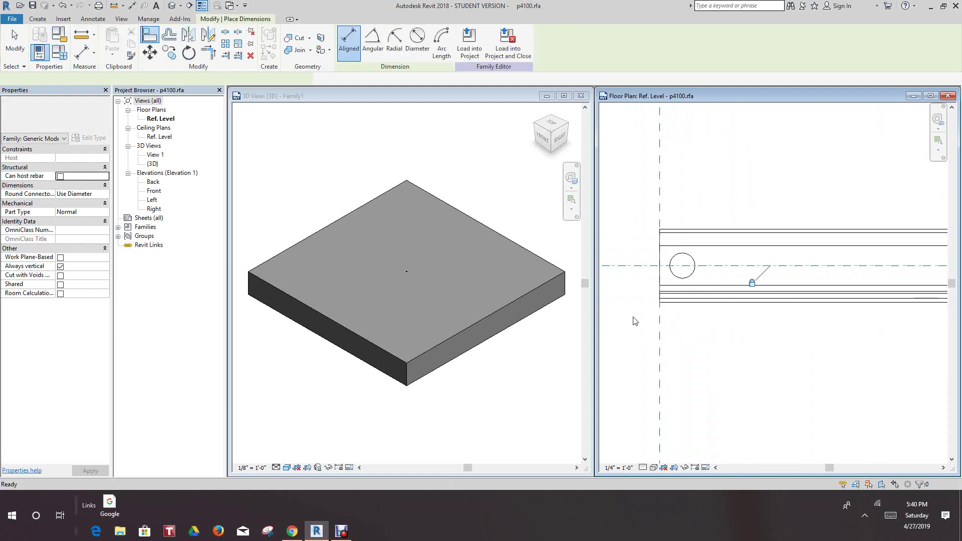
pyautogui.click(682, 274)
pyautogui.scroll(-5, 735, 358)
pyautogui.moveTo(762, 370); pyautogui.dragTo(731, 270, button='middle')
# - Set the Ref. Level plan's view scale to 3" = 1'-0"
pyautogui.click(612, 466)
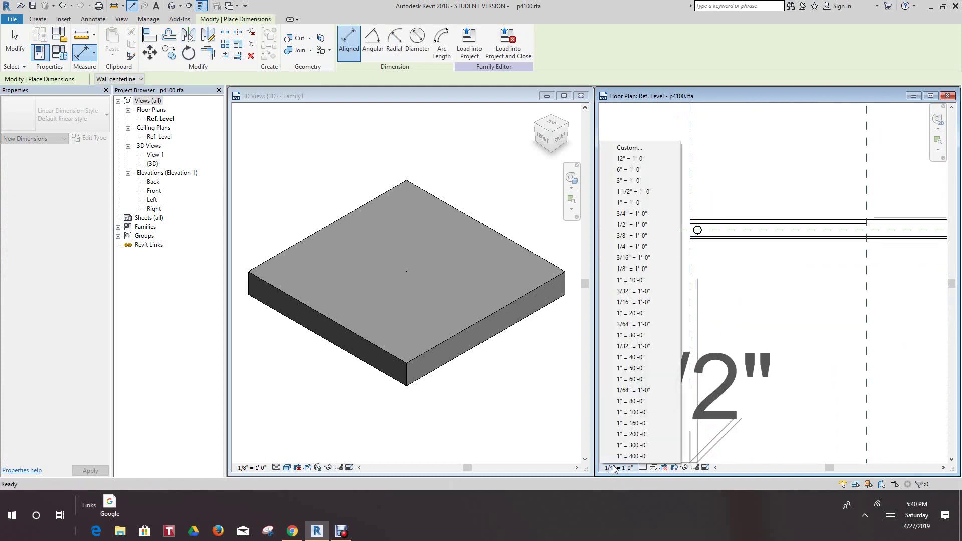
pyautogui.click(621, 181)
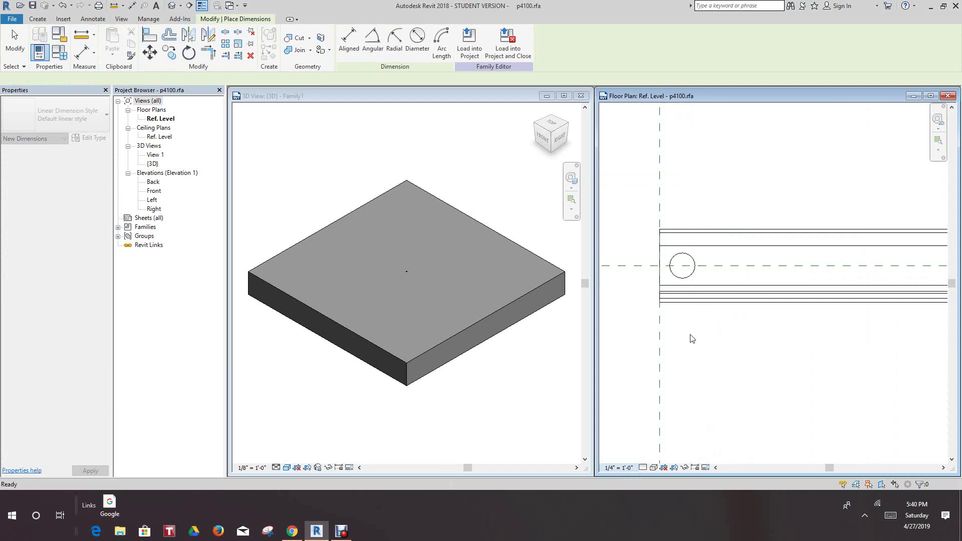
pyautogui.scroll(-3, 677, 343)
pyautogui.moveTo(687, 338); pyautogui.dragTo(706, 253, button='middle')
pyautogui.scroll(-2, 731, 286)
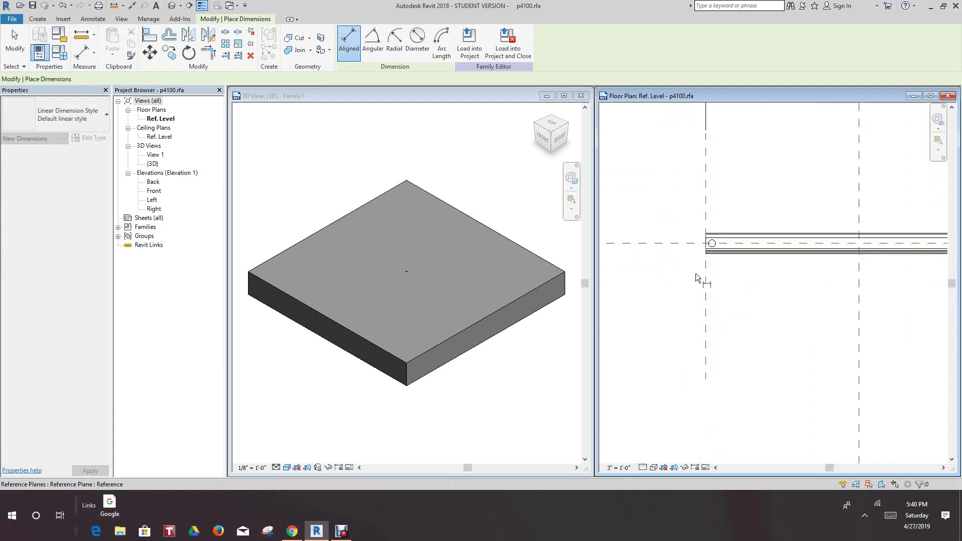
# - Add an aligned dimension below the channel from the left-end reference plane to the hole's centre
pyautogui.scroll(2, 701, 280)
pyautogui.click(705, 291)
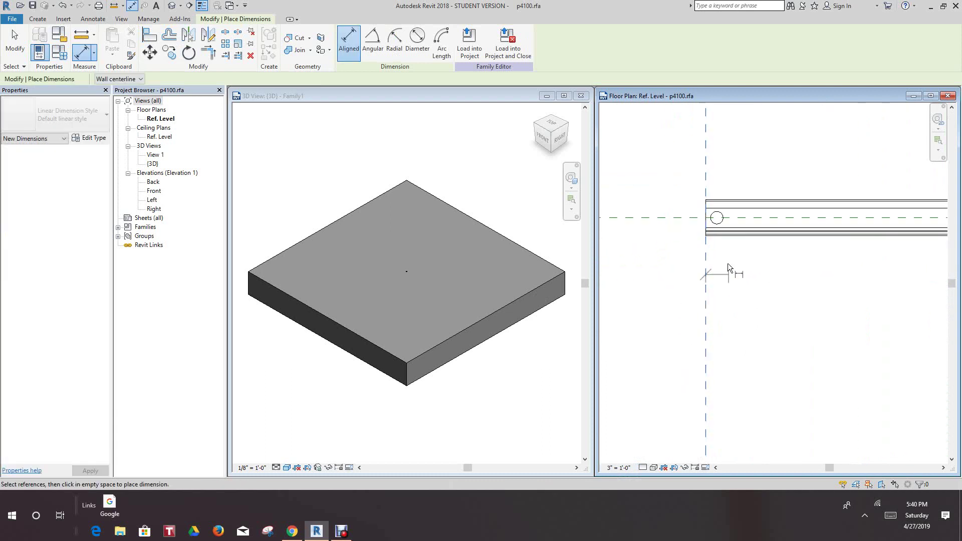
pyautogui.scroll(2, 722, 232)
pyautogui.click(714, 229)
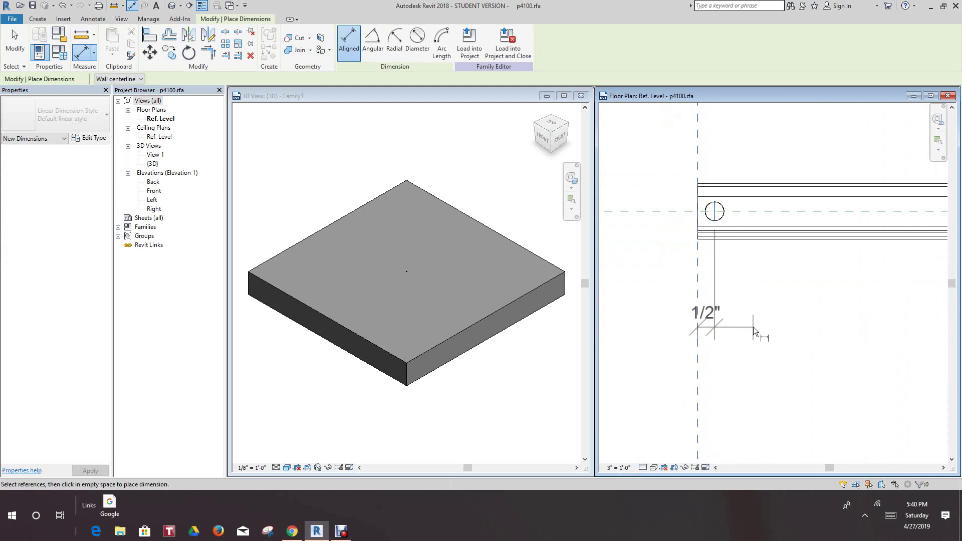
pyautogui.click(753, 327)
pyautogui.scroll(2, 746, 320)
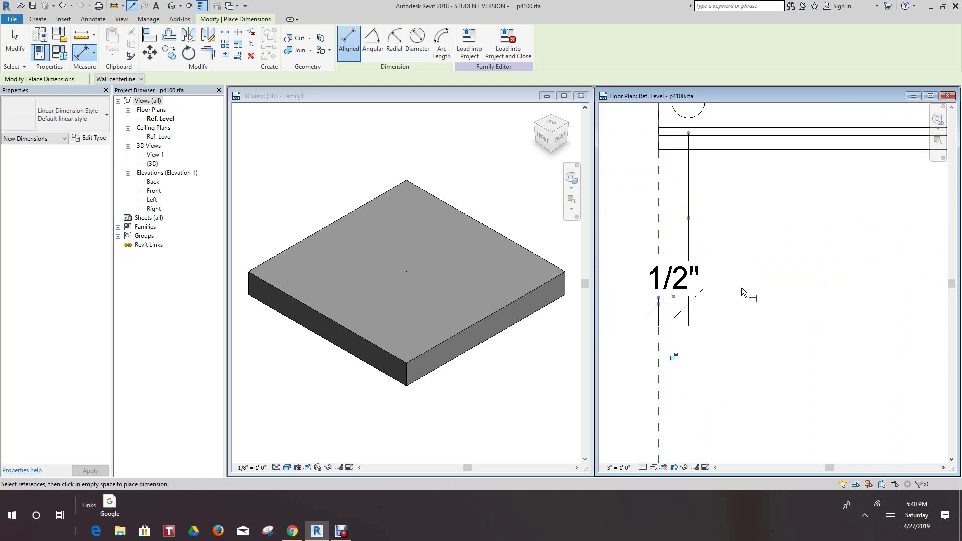
pyautogui.scroll(2, 736, 282)
pyautogui.moveTo(742, 297); pyautogui.dragTo(752, 280, button='middle')
pyautogui.scroll(-1, 737, 287)
pyautogui.rightClick(737, 292)
pyautogui.click(767, 294)
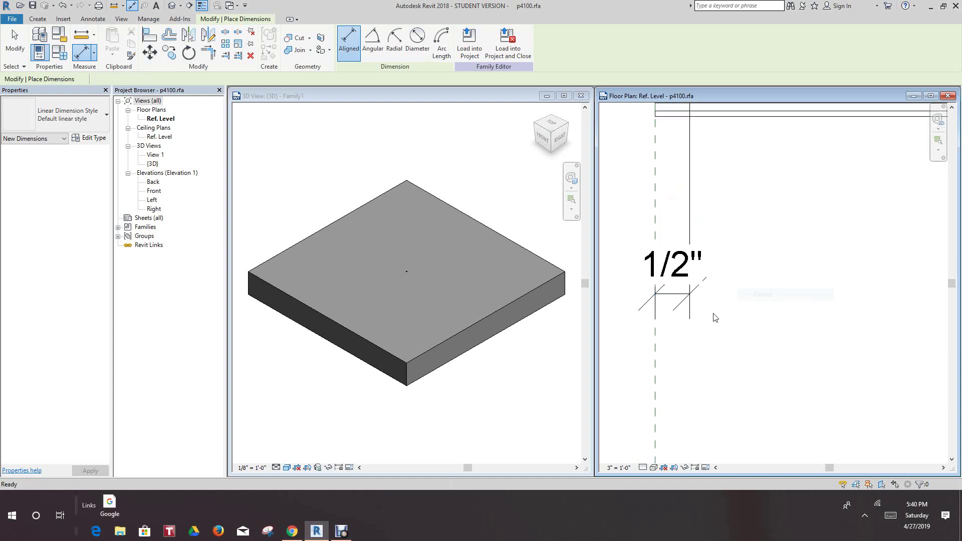
# - Label the hole's end-distance dimension with a new instance family parameter named Start Dist
pyautogui.click(679, 299)
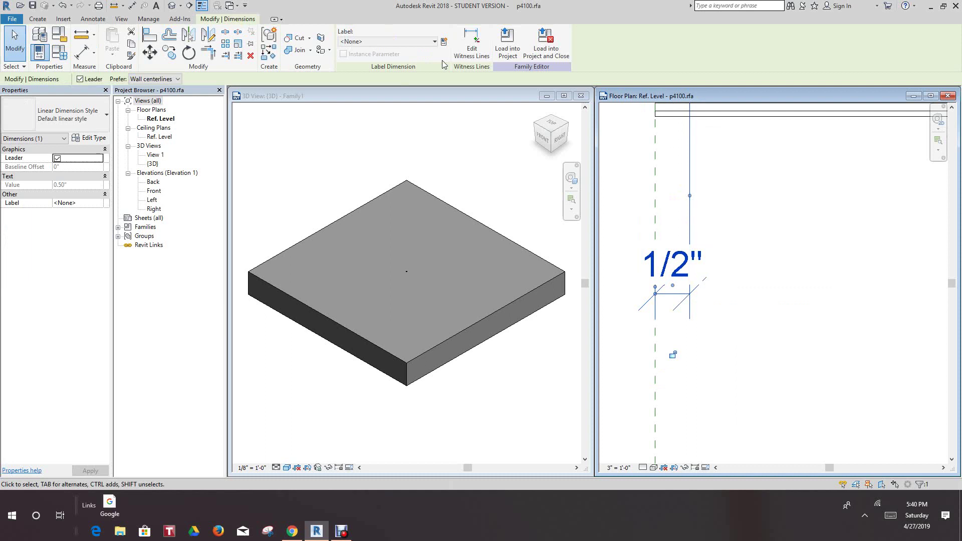
pyautogui.click(444, 41)
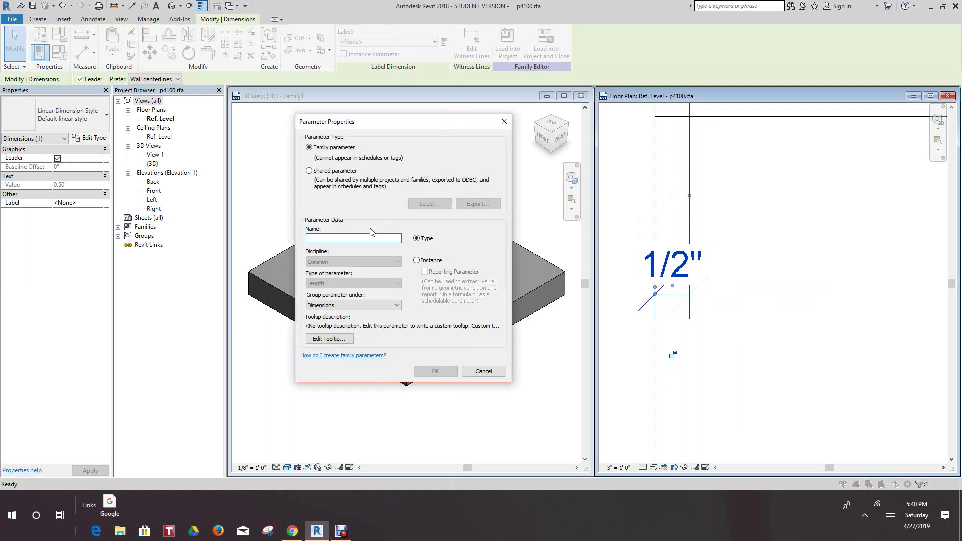
pyautogui.click(416, 261)
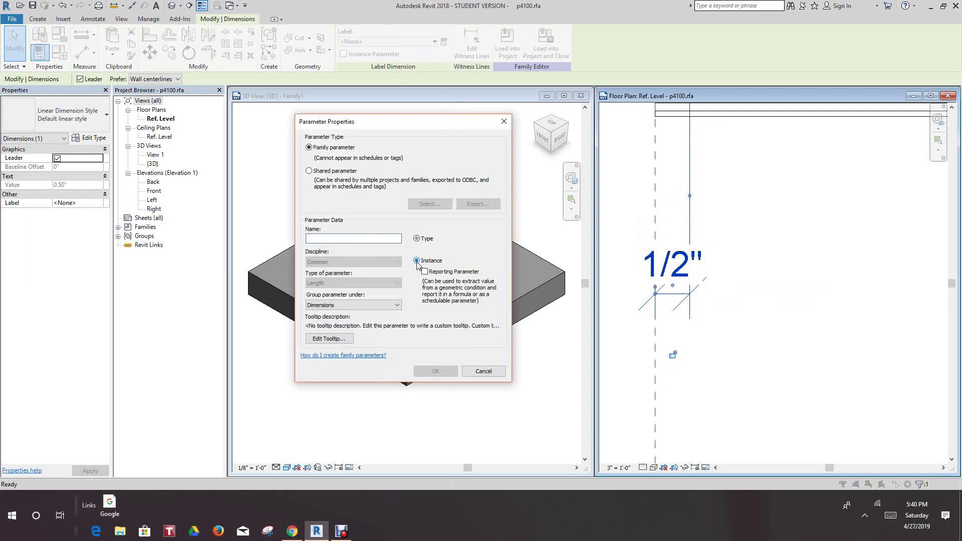
pyautogui.click(325, 239)
pyautogui.write('Start Dist')
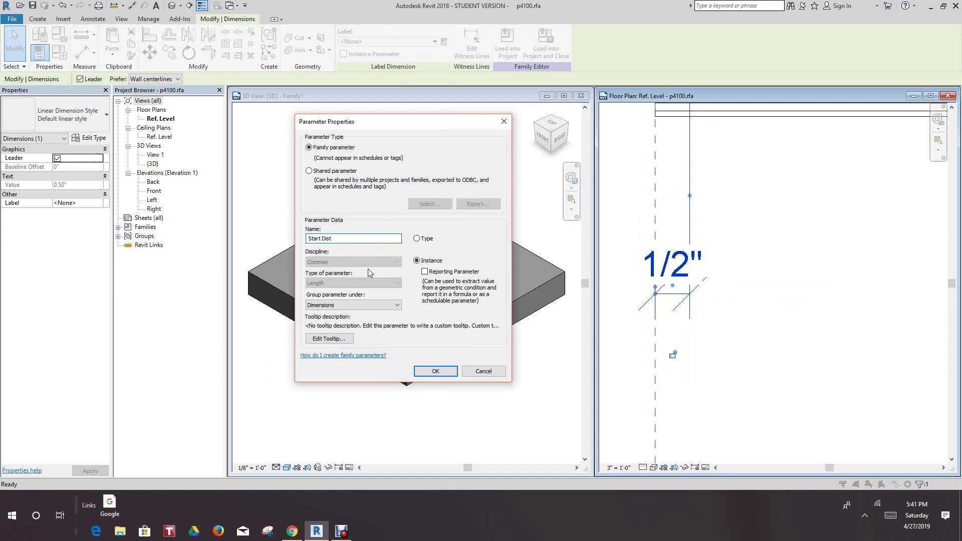
pyautogui.click(435, 371)
pyautogui.click(785, 354)
pyautogui.scroll(5, 786, 354)
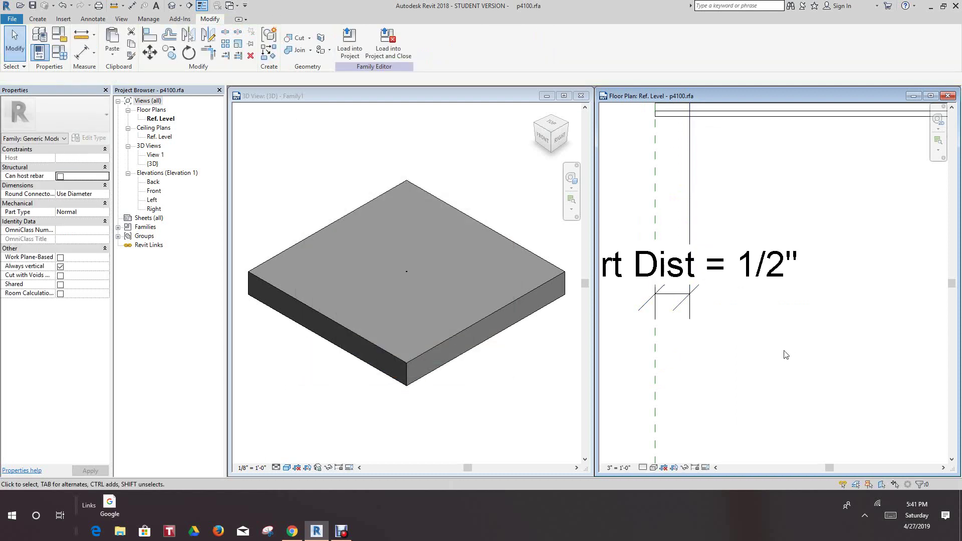
pyautogui.scroll(-3, 792, 351)
pyautogui.scroll(4, 765, 338)
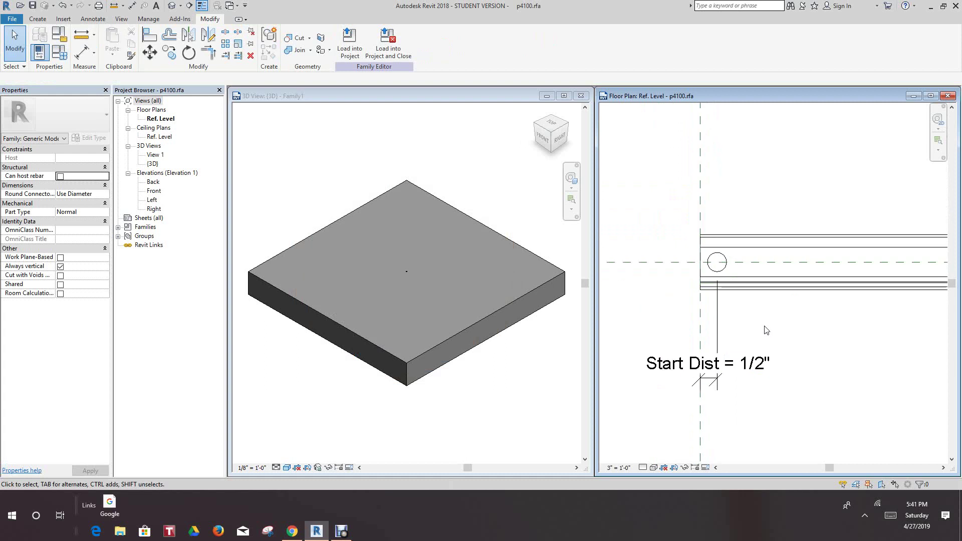
pyautogui.scroll(-3, 761, 336)
pyautogui.scroll(-3, 758, 337)
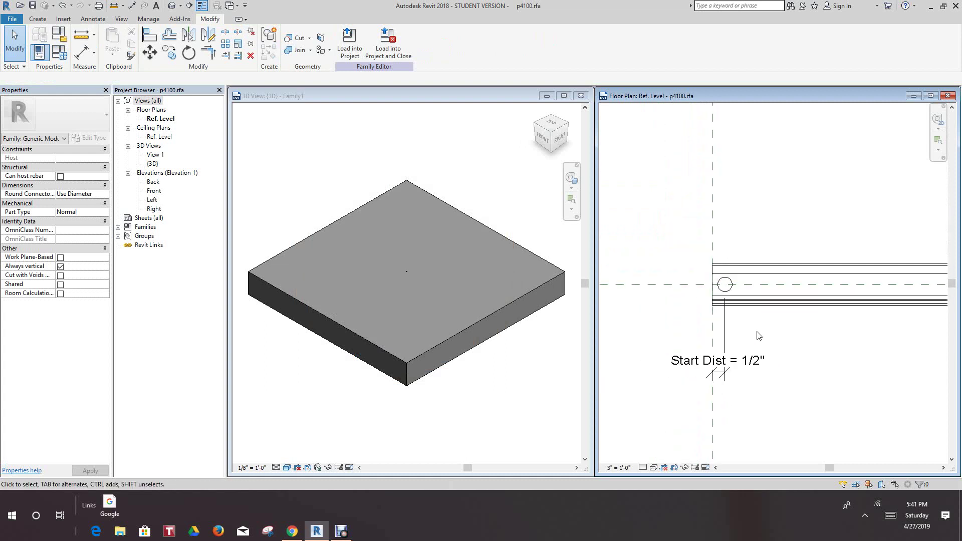
pyautogui.scroll(5, 756, 328)
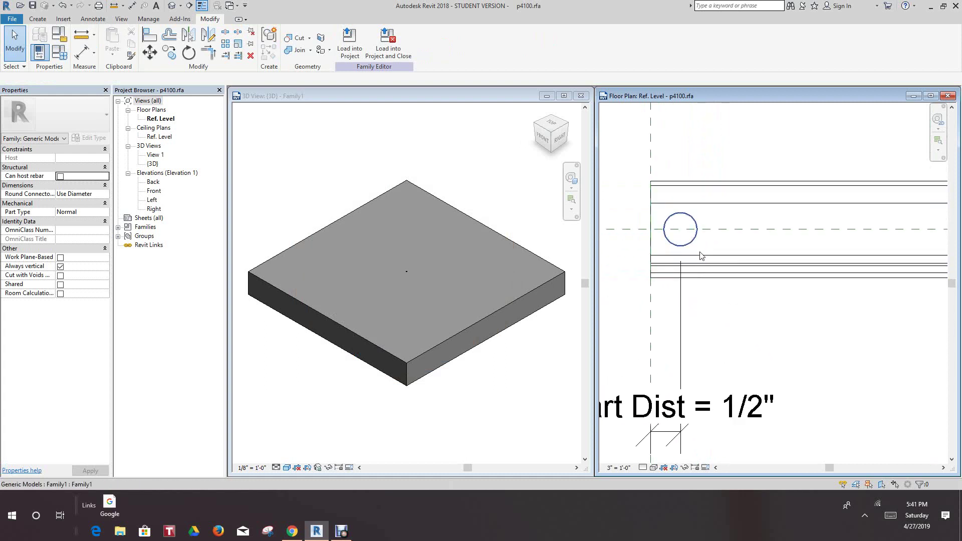
pyautogui.scroll(-2, 726, 337)
pyautogui.click(701, 389)
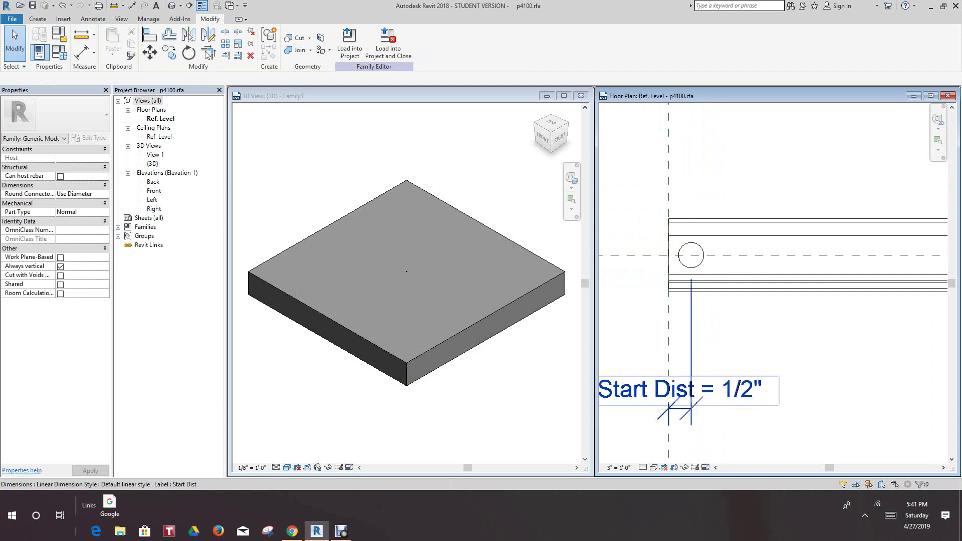
pyautogui.press('Escape')
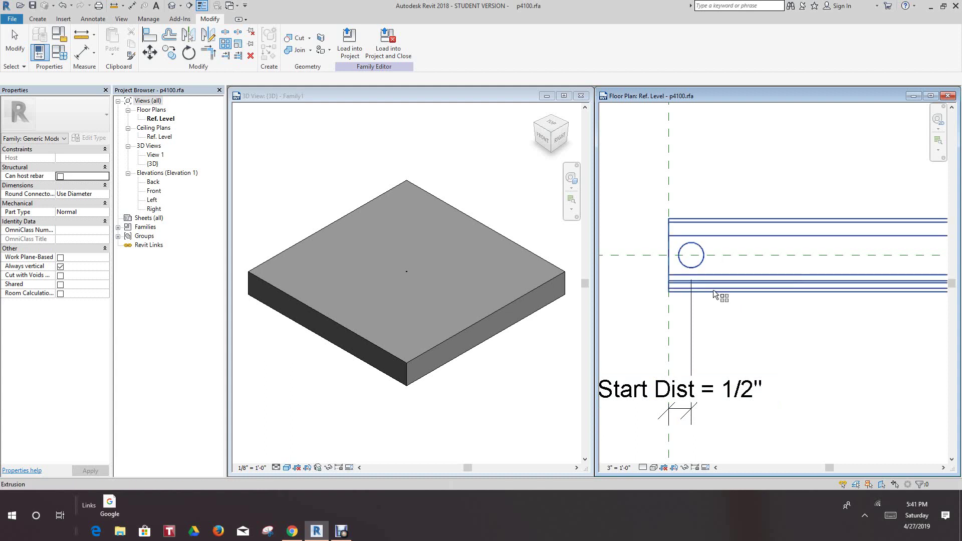
pyautogui.press('c')
pyautogui.press('o')
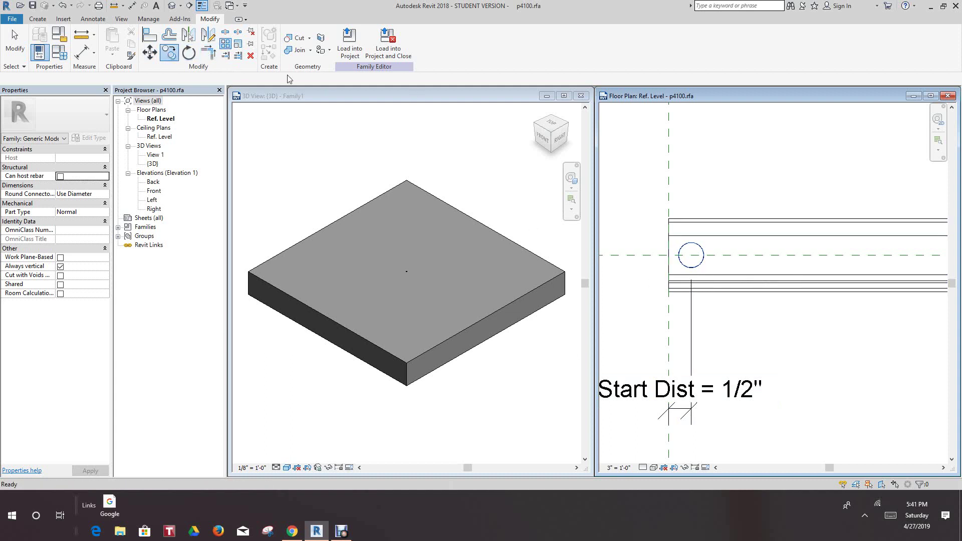
pyautogui.press('Escape')
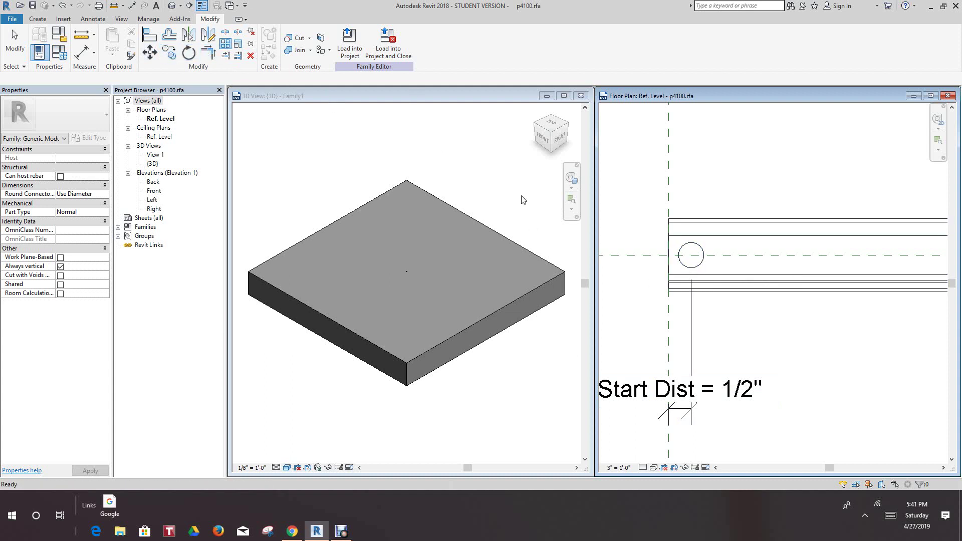
# - Array the hole linearly along the channel as 2 grouped and associated members, with the 2nd member 1.88" from the first
pyautogui.click(696, 257)
pyautogui.rightClick(731, 325)
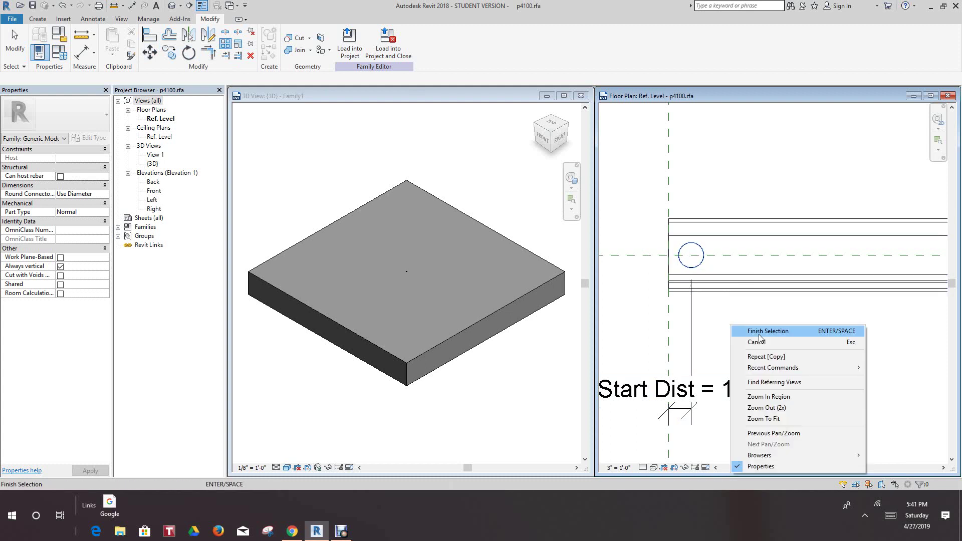
pyautogui.click(756, 332)
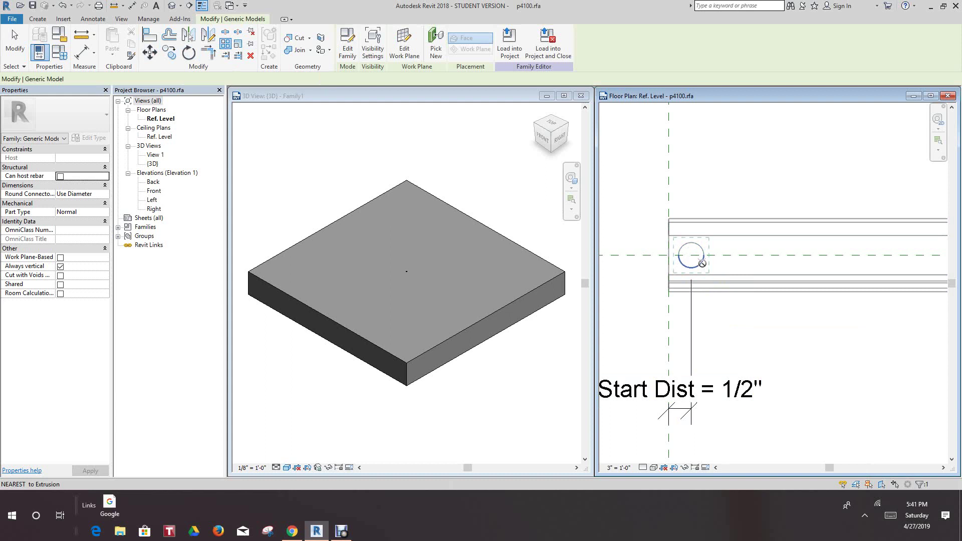
pyautogui.press('a')
pyautogui.press('r')
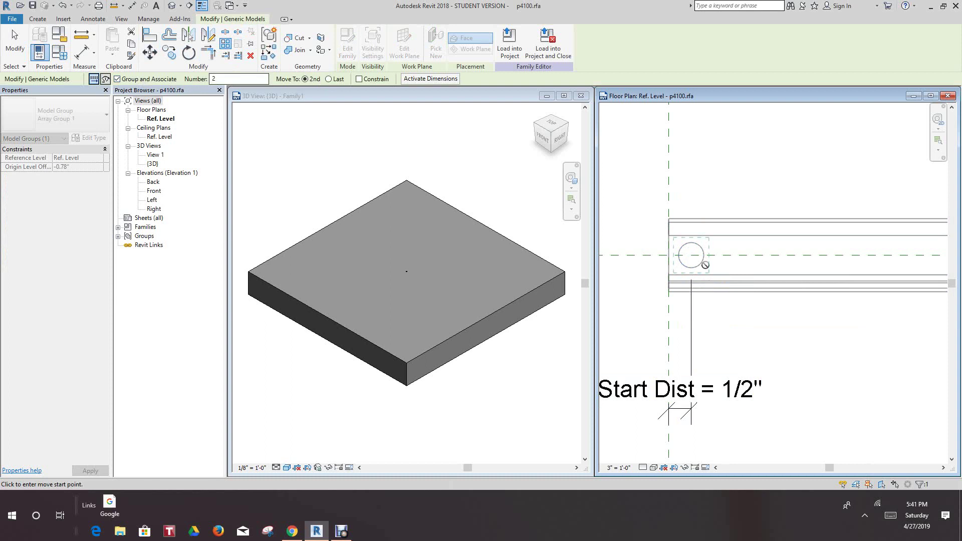
pyautogui.scroll(-1, 633, 255)
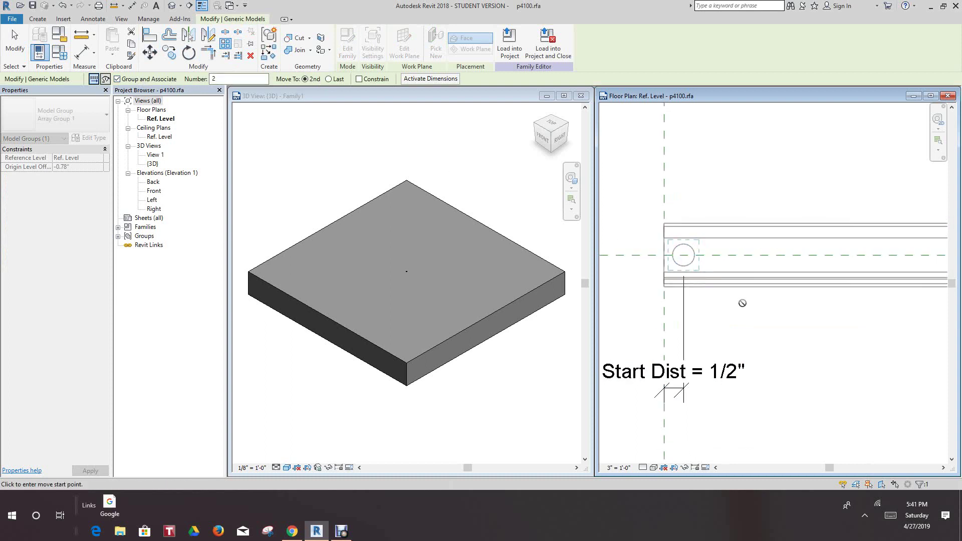
pyautogui.scroll(3, 743, 303)
pyautogui.scroll(1, 659, 238)
pyautogui.click(651, 240)
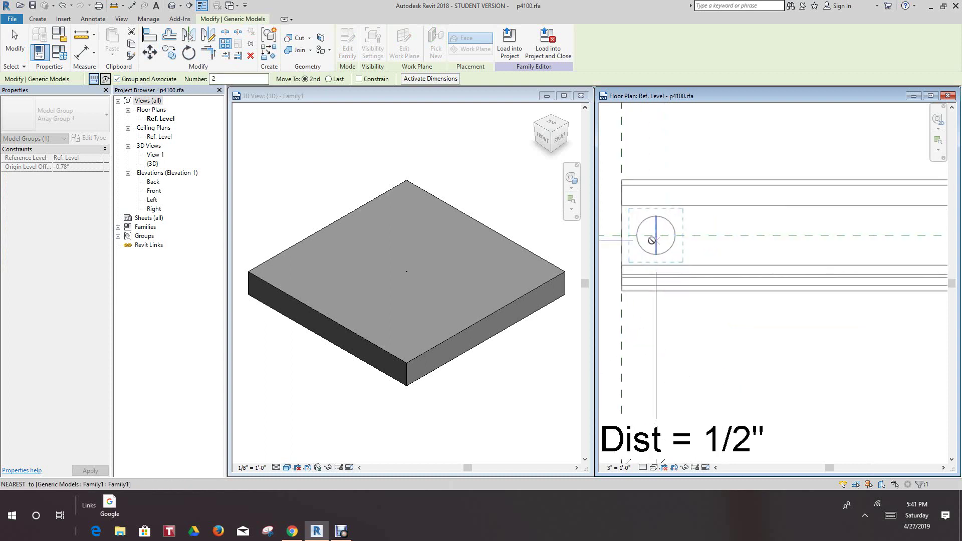
pyautogui.click(769, 237)
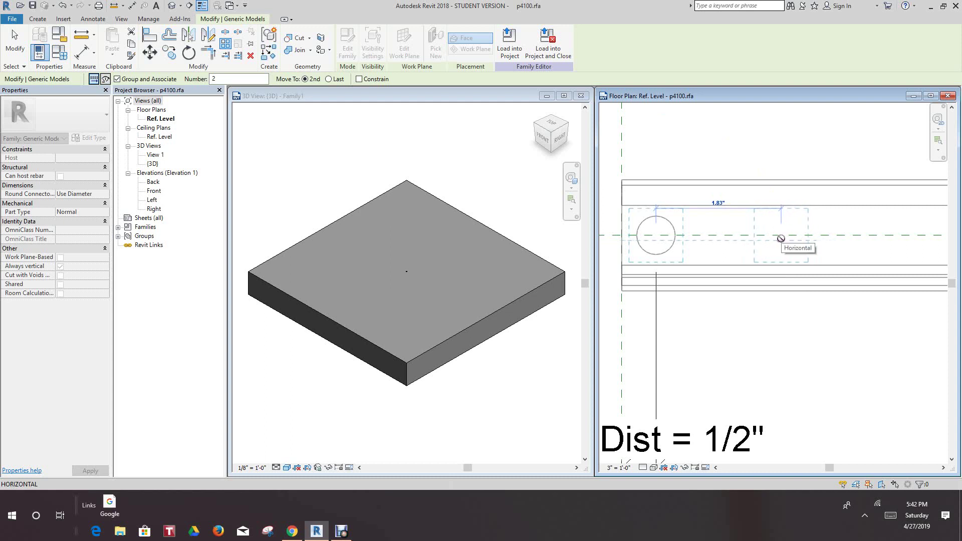
pyautogui.write('1.88')
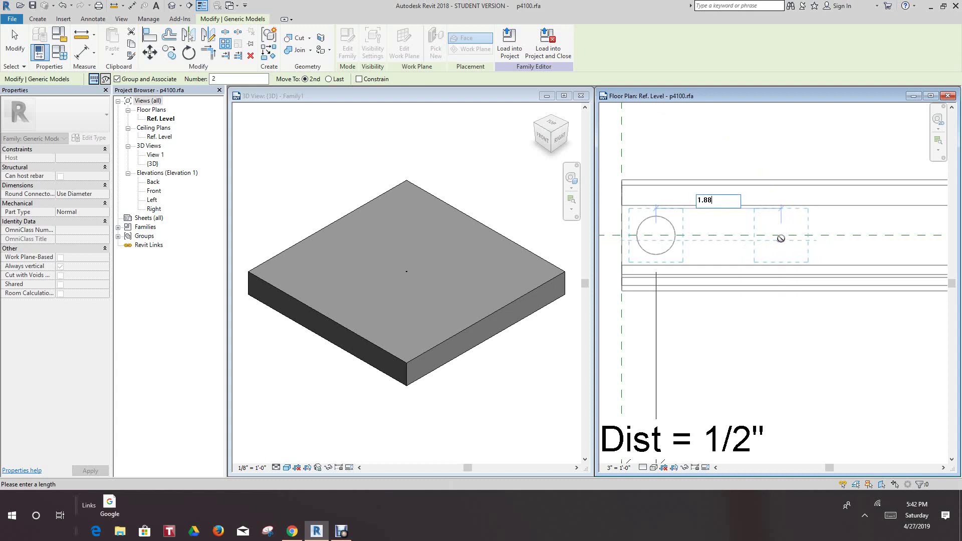
pyautogui.press('Return')
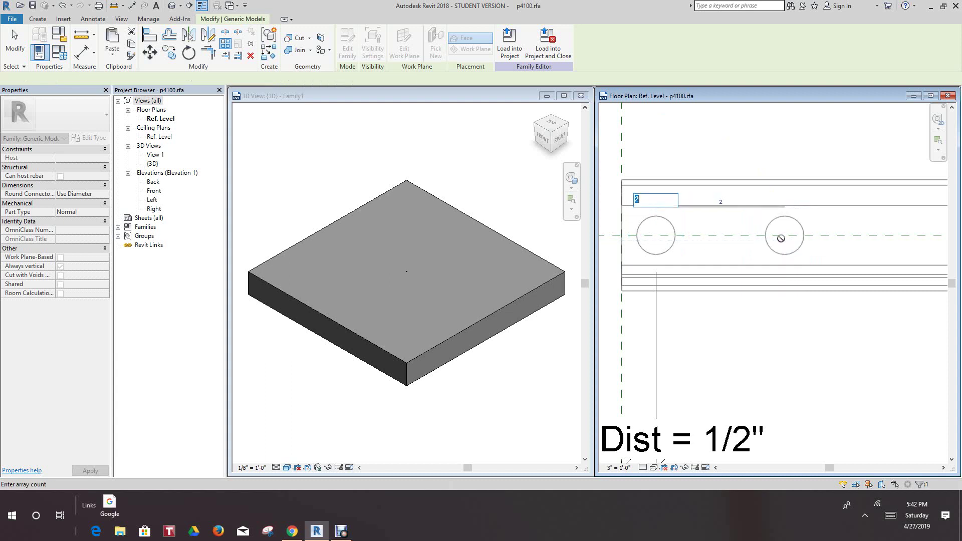
# - Add an aligned dimension above the channel between the centres of the two arrayed holes
pyautogui.scroll(-1, 801, 300)
pyautogui.moveTo(803, 308); pyautogui.dragTo(774, 327, button='middle')
pyautogui.scroll(-1, 783, 324)
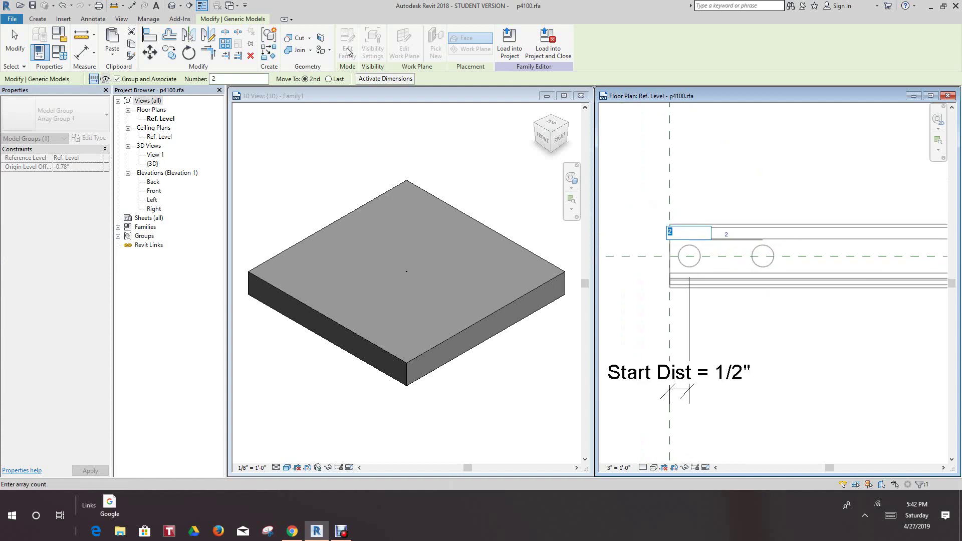
pyautogui.click(84, 53)
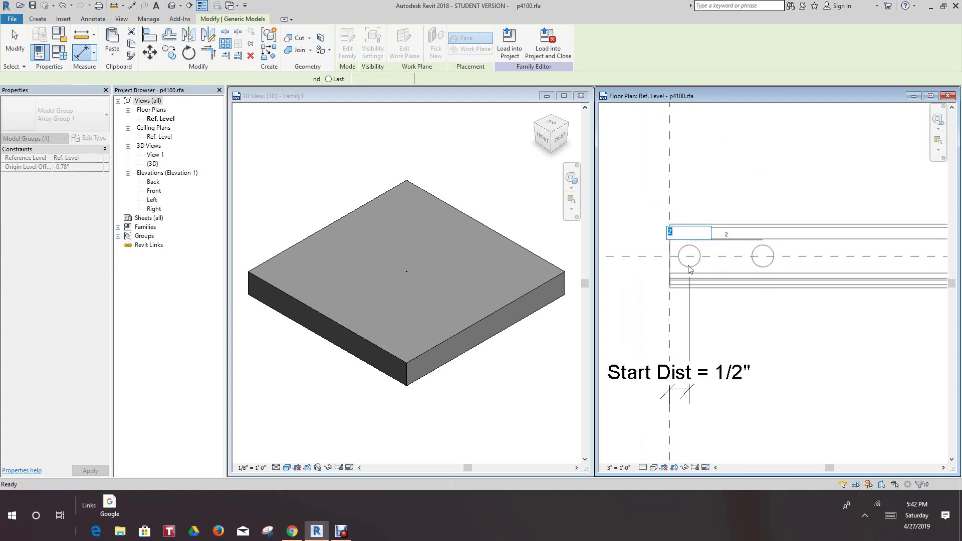
pyautogui.click(689, 257)
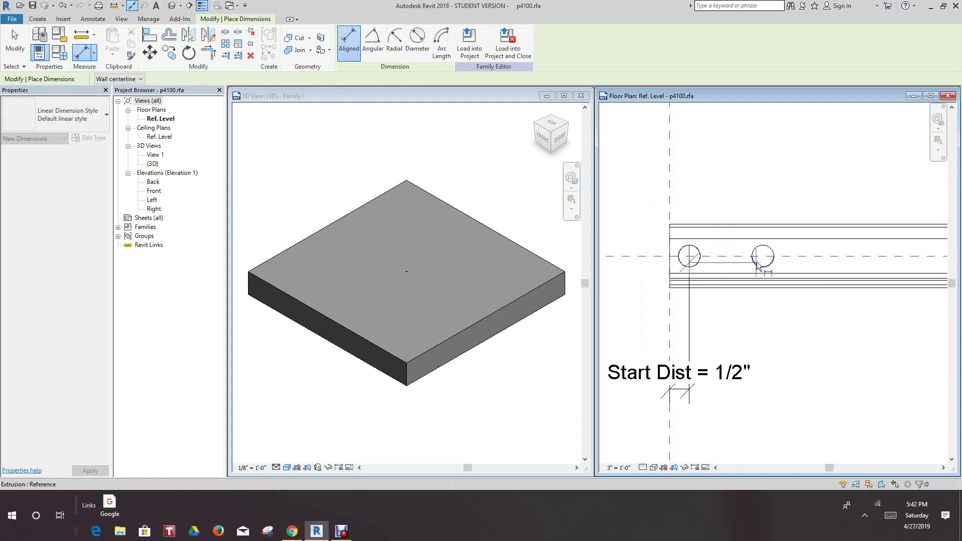
pyautogui.click(762, 257)
pyautogui.moveTo(770, 179); pyautogui.dragTo(744, 267, button='middle')
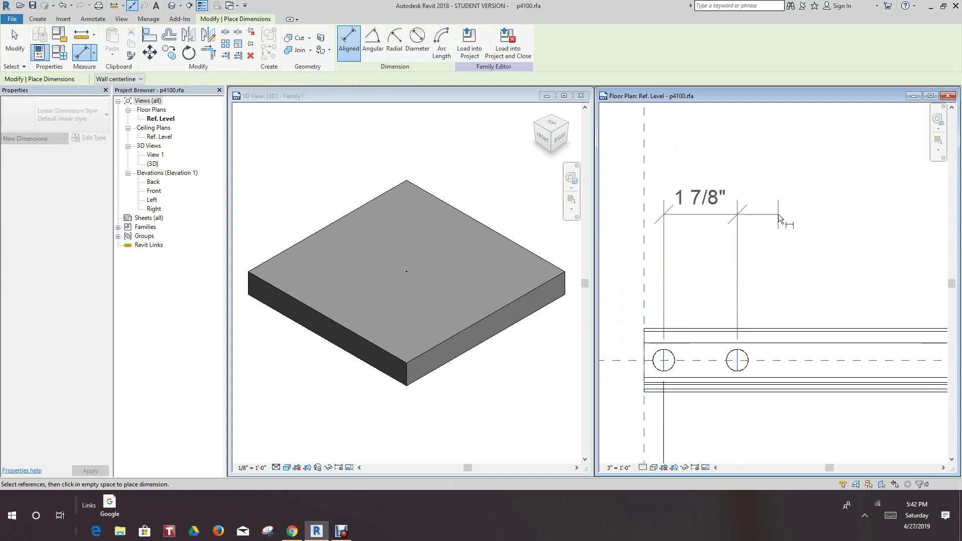
pyautogui.click(777, 215)
pyautogui.rightClick(803, 238)
pyautogui.click(805, 243)
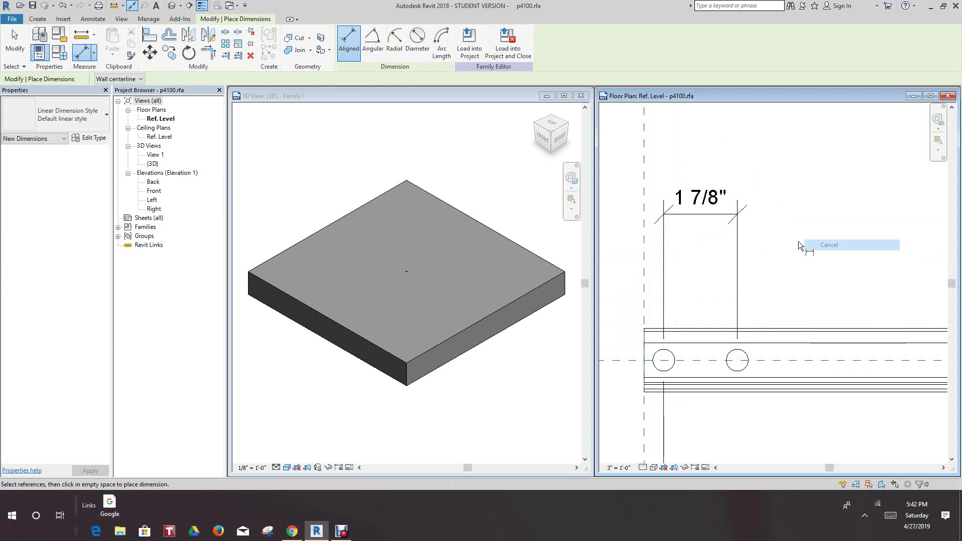
pyautogui.rightClick(771, 234)
pyautogui.click(789, 242)
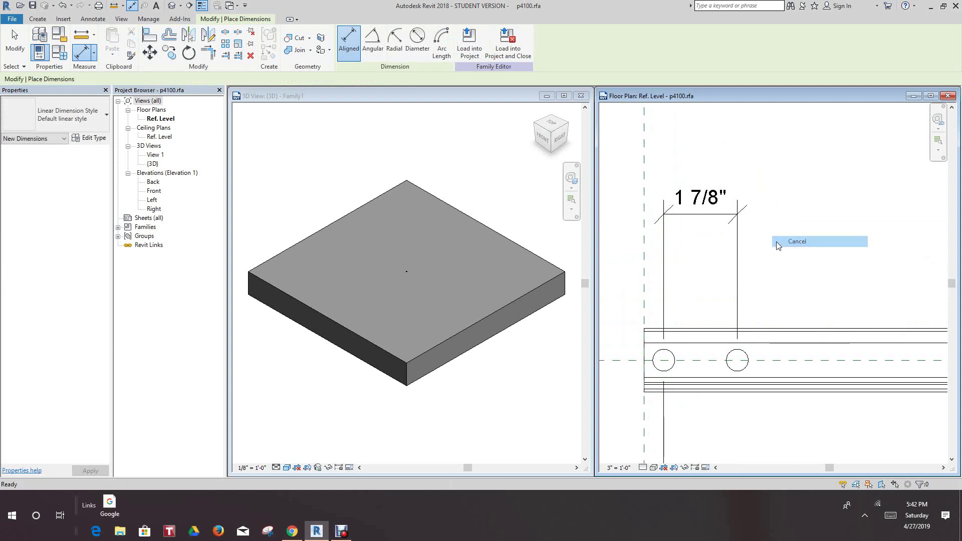
# - Label the dimension between the two holes with a new instance family parameter named Hole Spacing, accepting the constraint warning
pyautogui.click(699, 217)
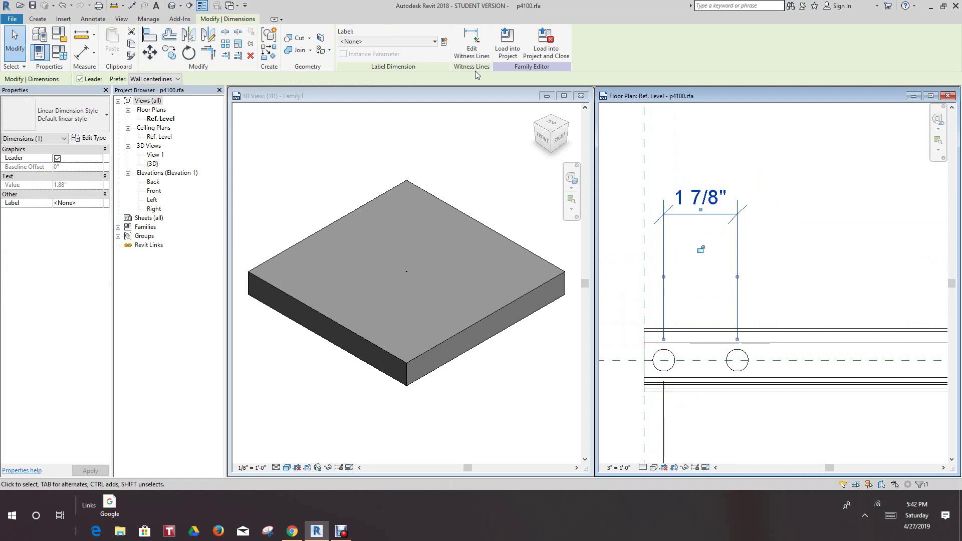
pyautogui.click(444, 42)
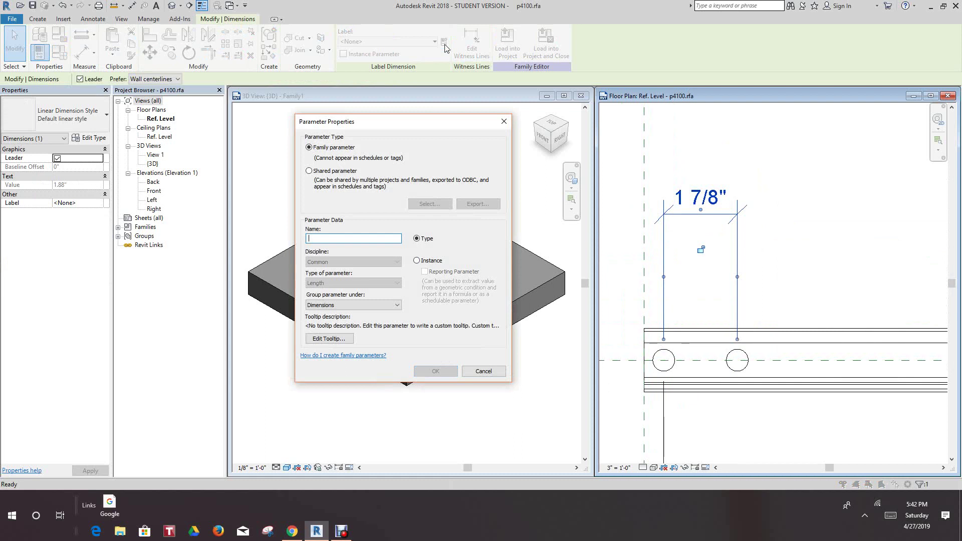
pyautogui.write('Hole S')
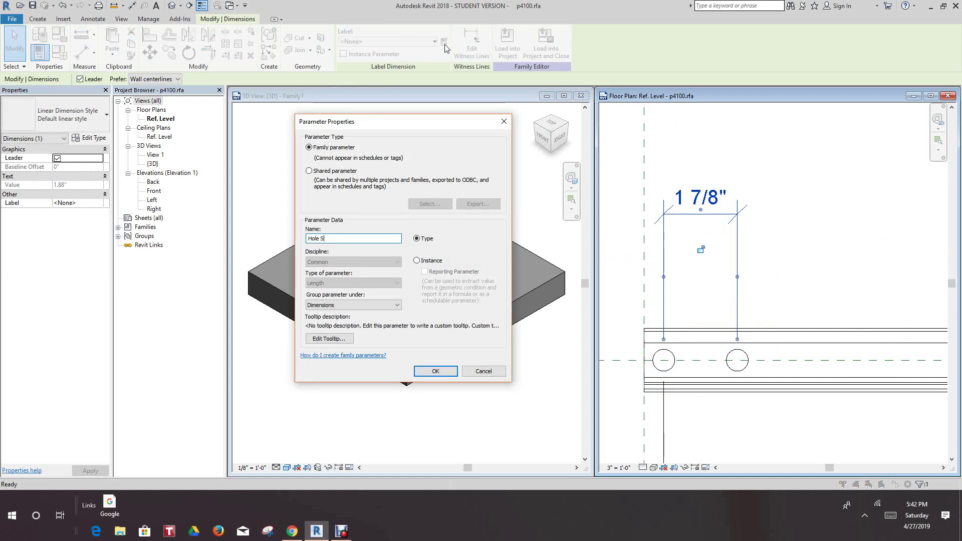
pyautogui.write('pacing')
pyautogui.click(417, 261)
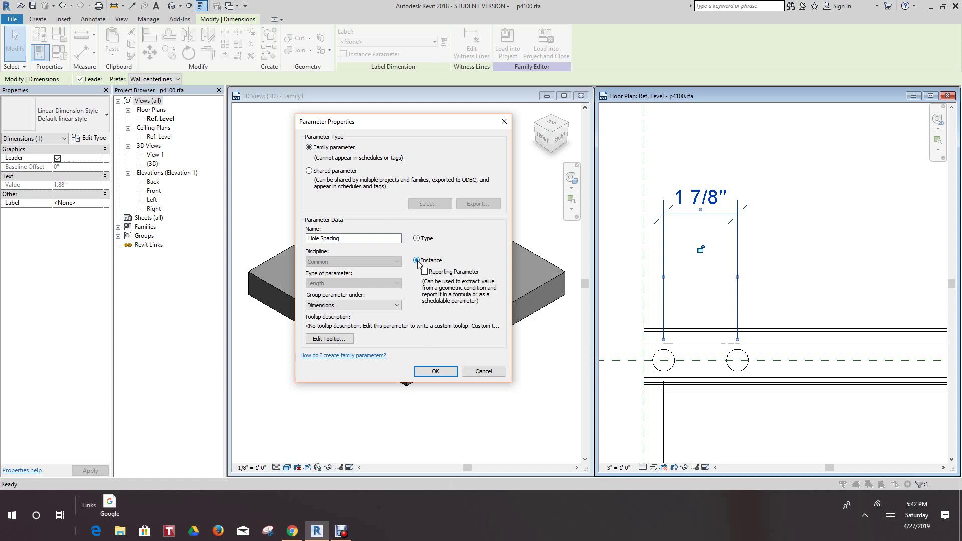
pyautogui.click(439, 371)
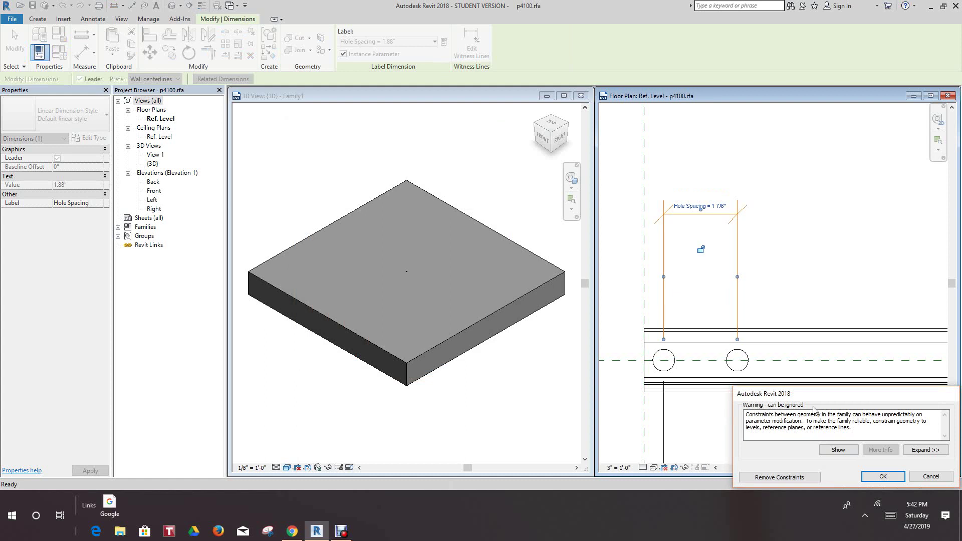
pyautogui.click(883, 478)
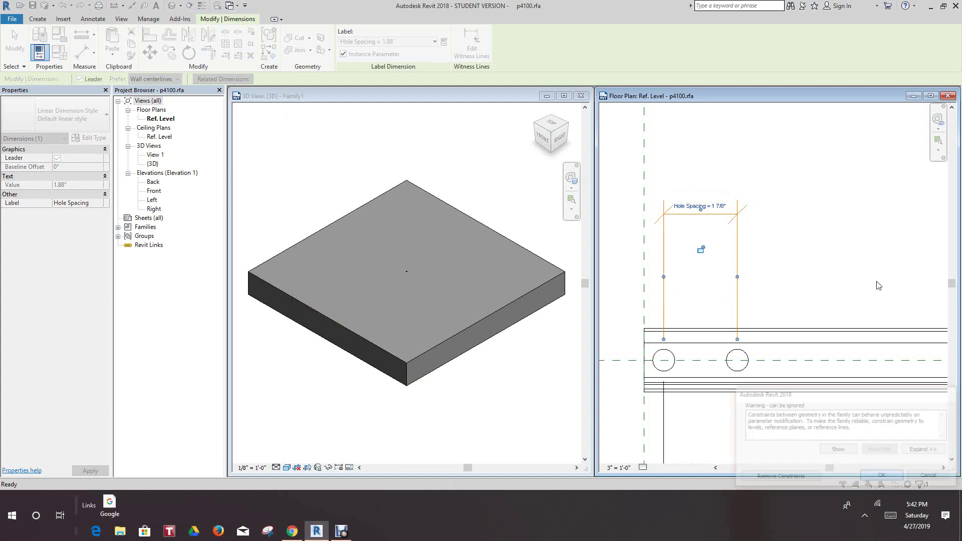
pyautogui.click(839, 195)
# - Maximize the Ref. Level floor plan view to fill the drawing area
pyautogui.scroll(-3, 828, 229)
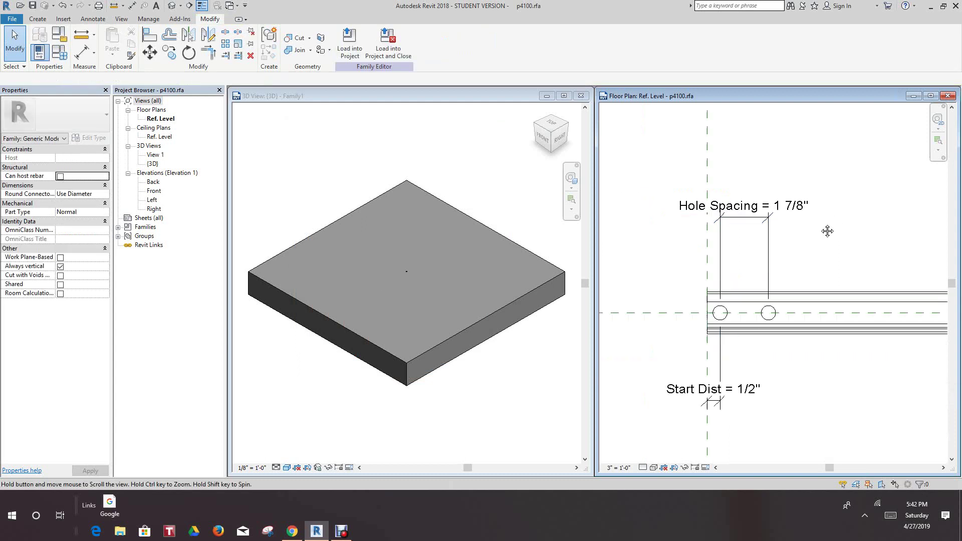
pyautogui.scroll(-1, 763, 217)
pyautogui.scroll(5, 728, 281)
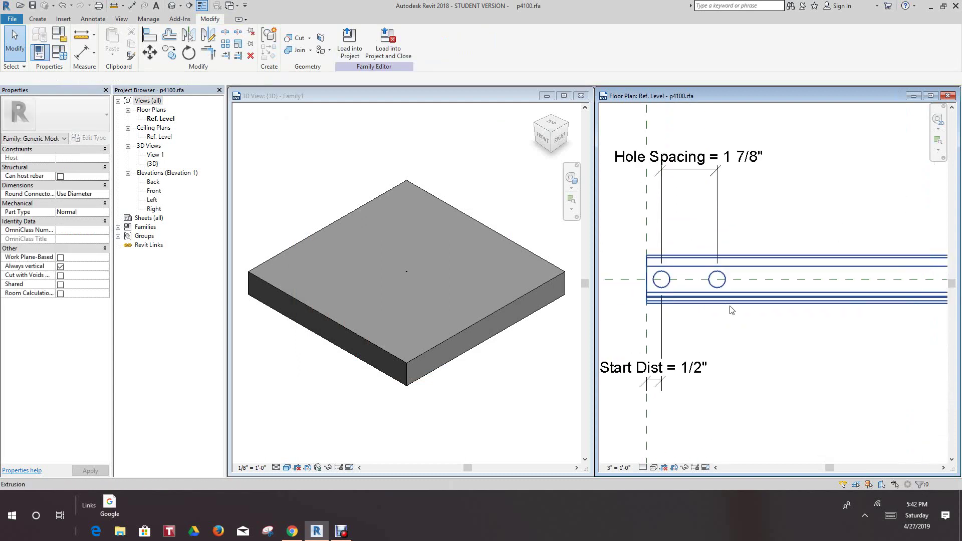
pyautogui.scroll(-2, 774, 316)
pyautogui.moveTo(774, 317); pyautogui.dragTo(792, 306, button='middle')
pyautogui.scroll(-1, 793, 306)
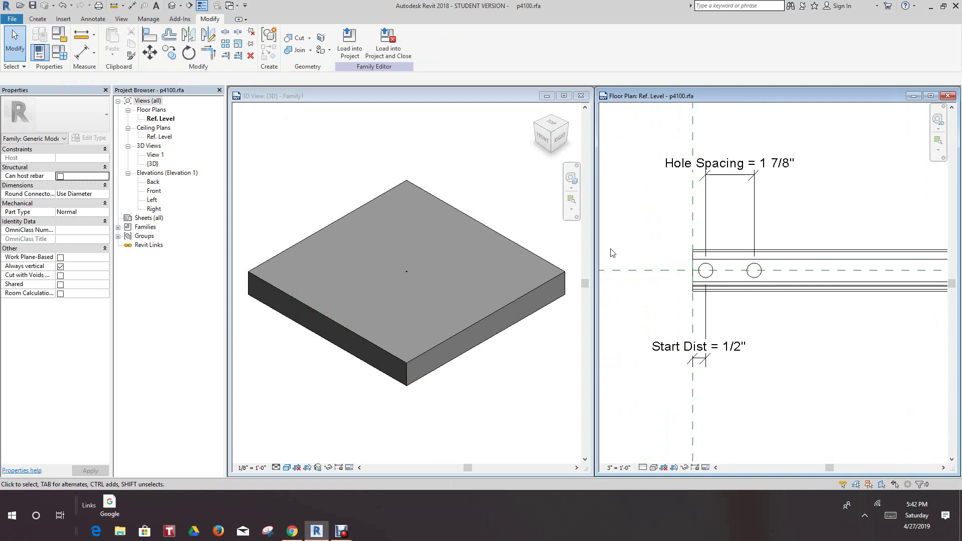
pyautogui.click(930, 96)
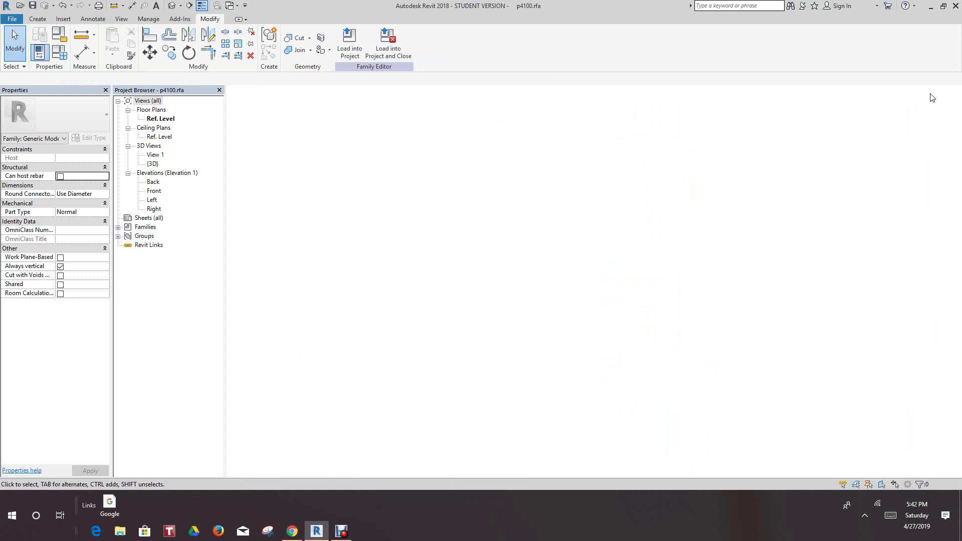
pyautogui.scroll(-1, 462, 371)
pyautogui.moveTo(462, 371); pyautogui.dragTo(565, 381, button='middle')
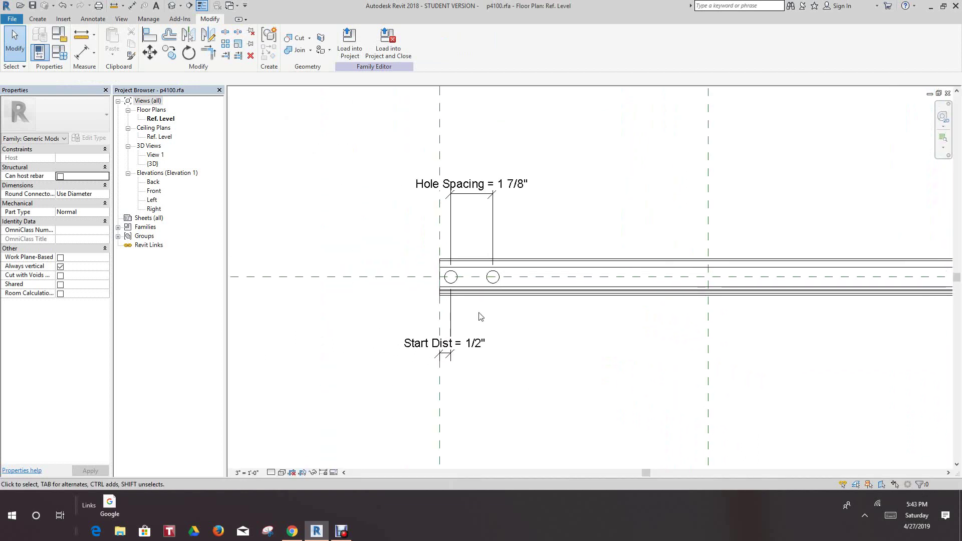
pyautogui.scroll(4, 509, 350)
pyautogui.scroll(4, 510, 310)
pyautogui.moveTo(510, 310); pyautogui.dragTo(580, 409, button='middle')
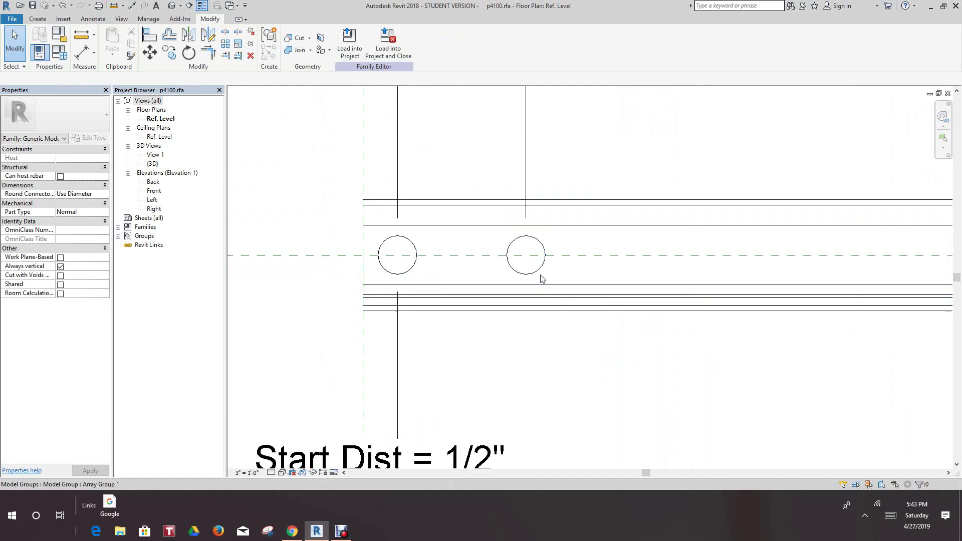
pyautogui.press('Tab')
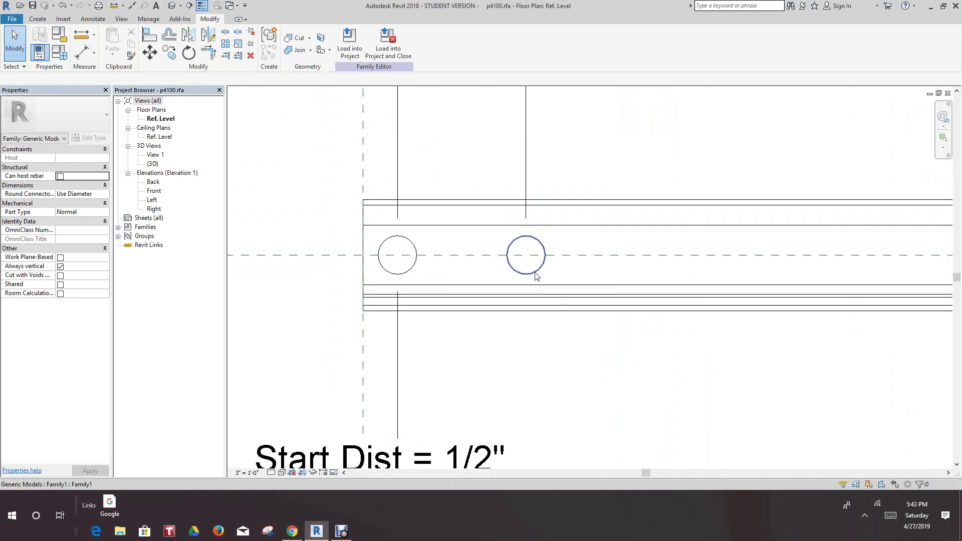
pyautogui.click(535, 276)
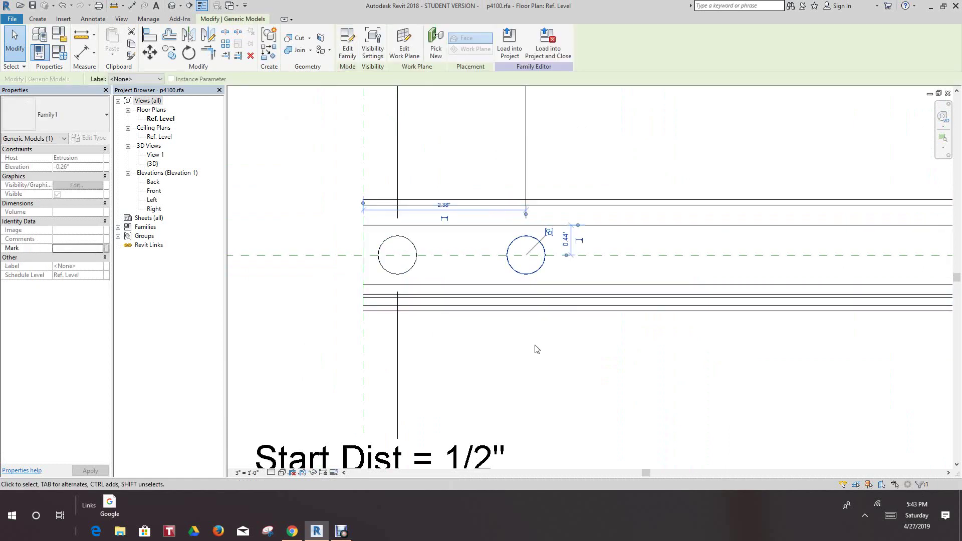
pyautogui.click(538, 297)
pyautogui.press('Escape')
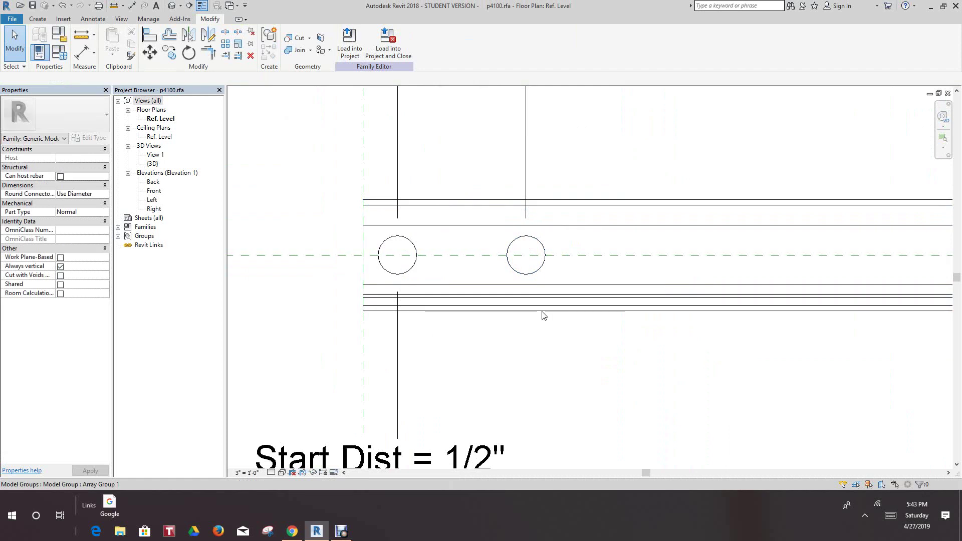
pyautogui.scroll(-2, 556, 346)
pyautogui.scroll(-1, 569, 376)
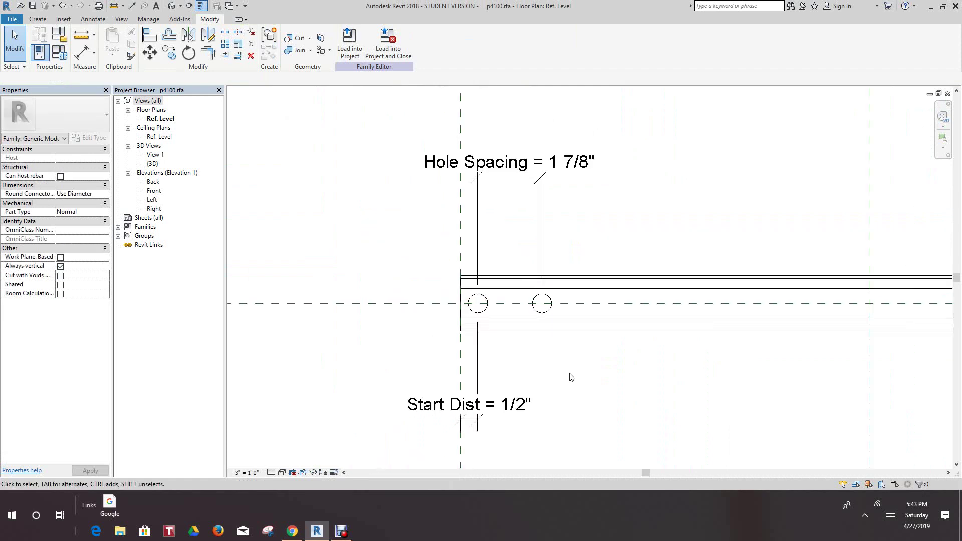
pyautogui.press('Tab')
pyautogui.click(551, 315)
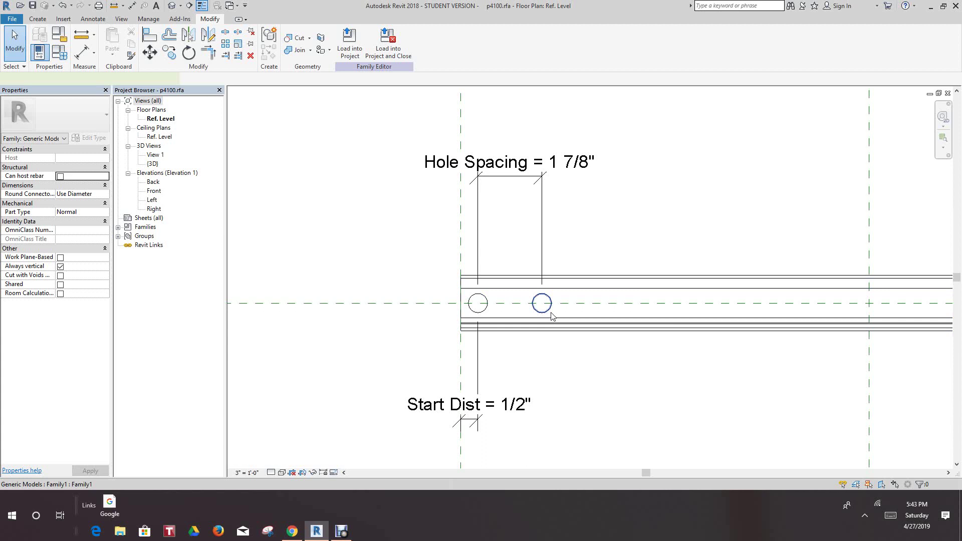
pyautogui.click(559, 359)
pyautogui.scroll(1, 538, 331)
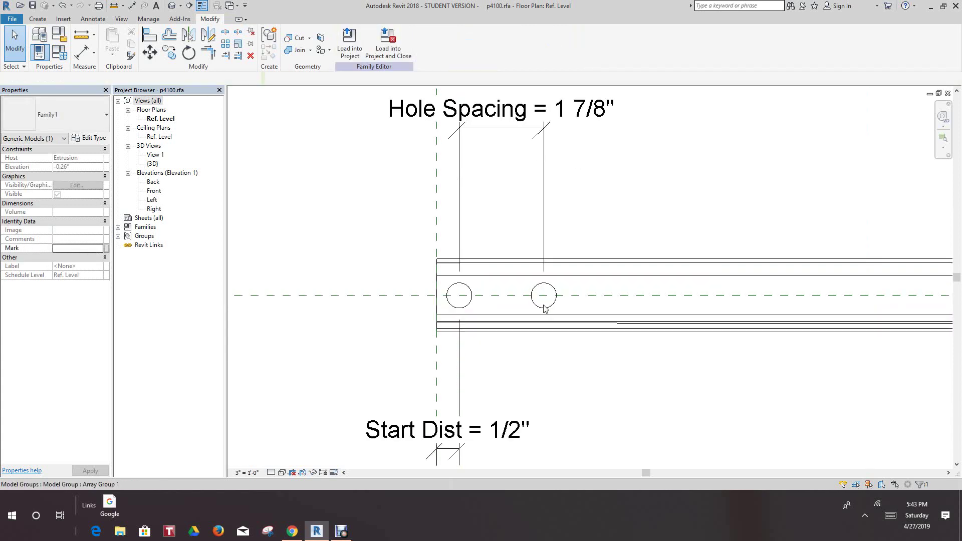
pyautogui.press('Tab')
pyautogui.click(547, 310)
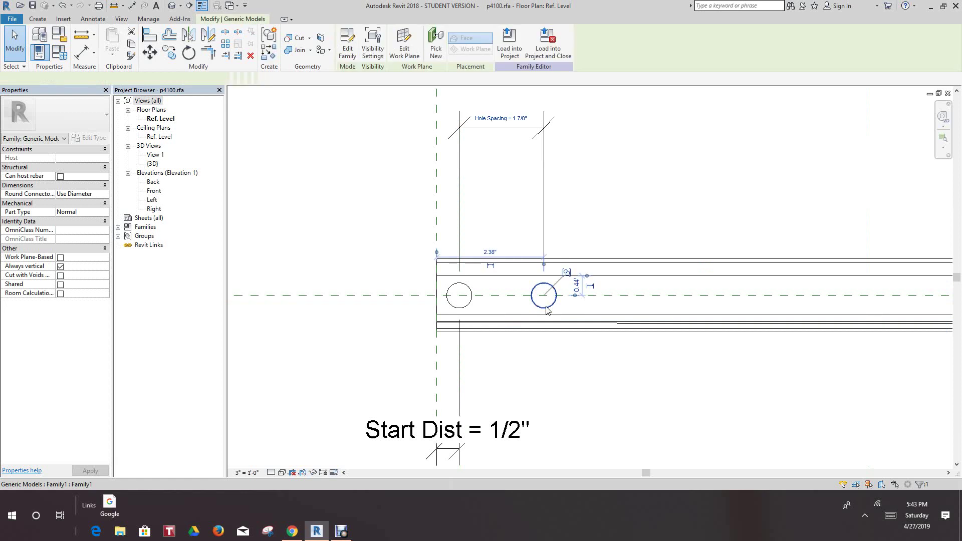
pyautogui.scroll(2, 546, 310)
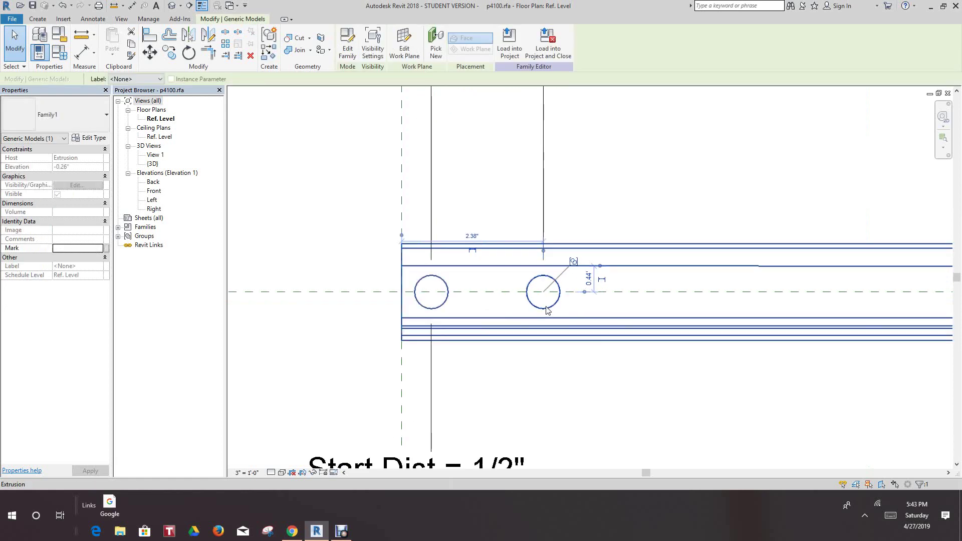
# - Label the count of the two-hole array with a new instance family parameter named Number of Hole
pyautogui.click(553, 302)
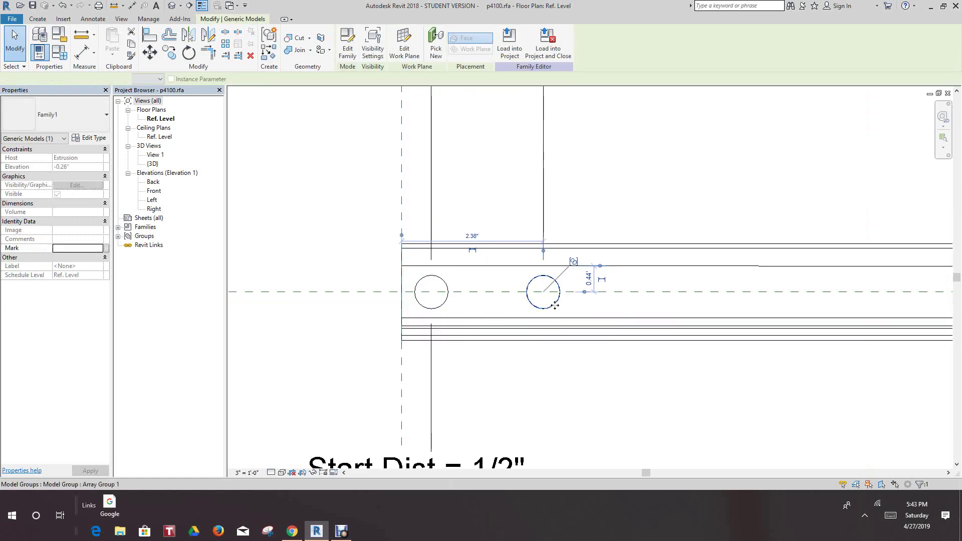
pyautogui.scroll(3, 485, 267)
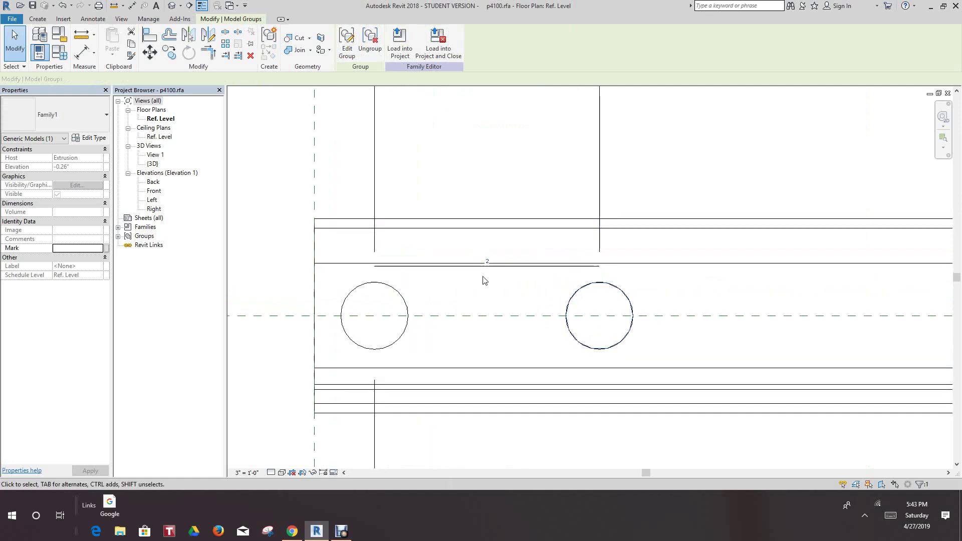
pyautogui.scroll(2, 484, 275)
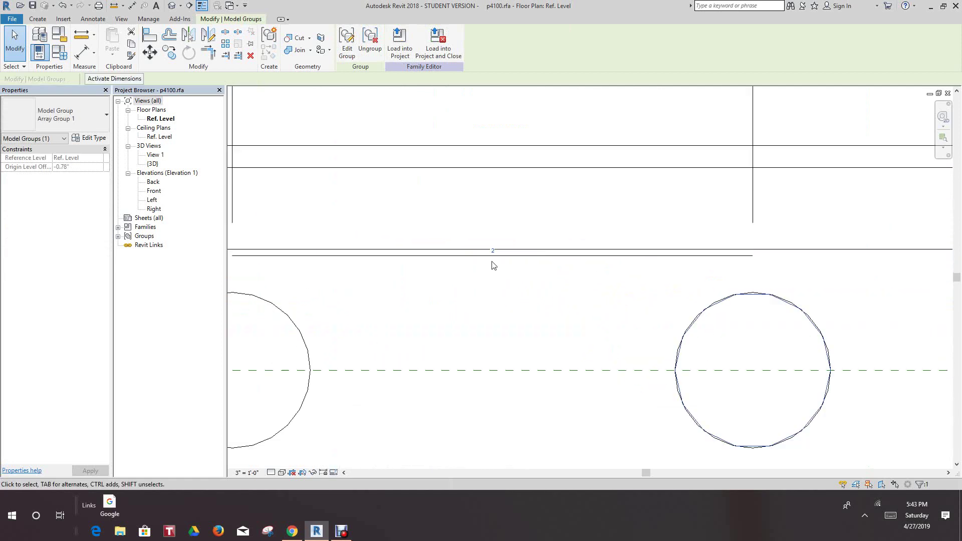
pyautogui.click(522, 263)
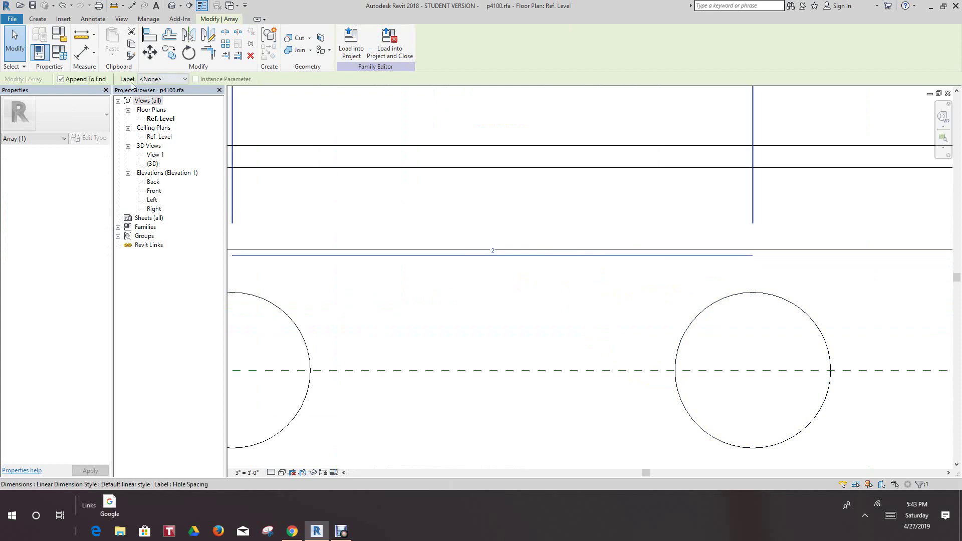
pyautogui.click(185, 79)
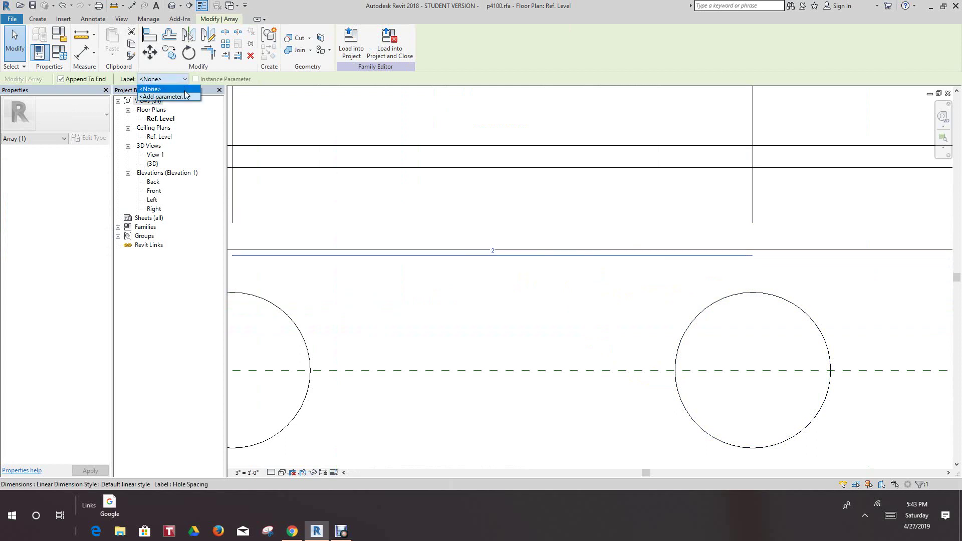
pyautogui.click(166, 96)
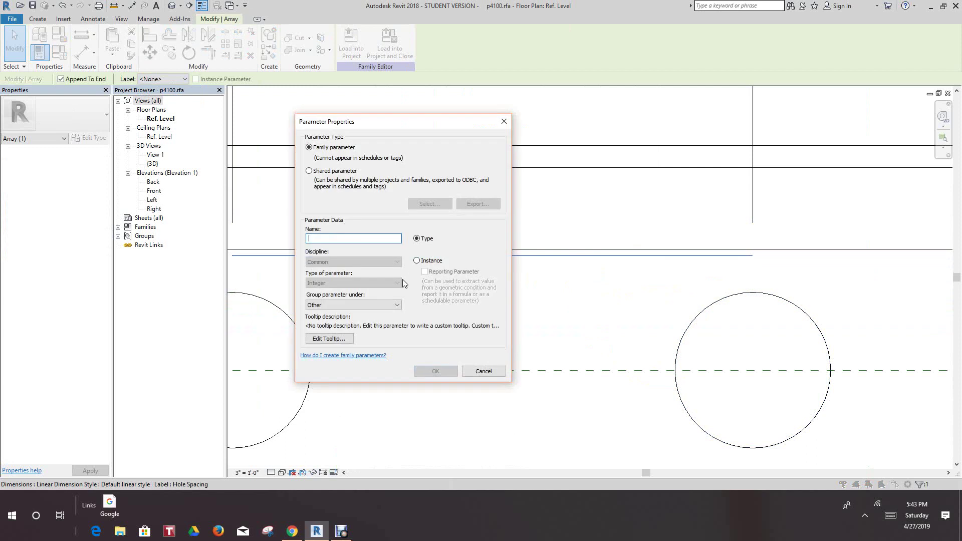
pyautogui.click(417, 261)
pyautogui.click(339, 240)
pyautogui.write('Number of Hole')
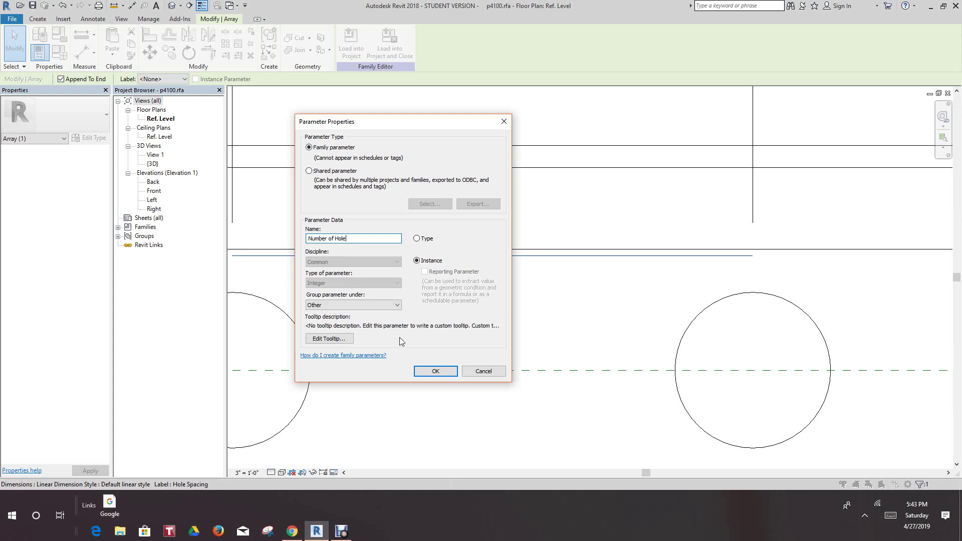
pyautogui.click(433, 371)
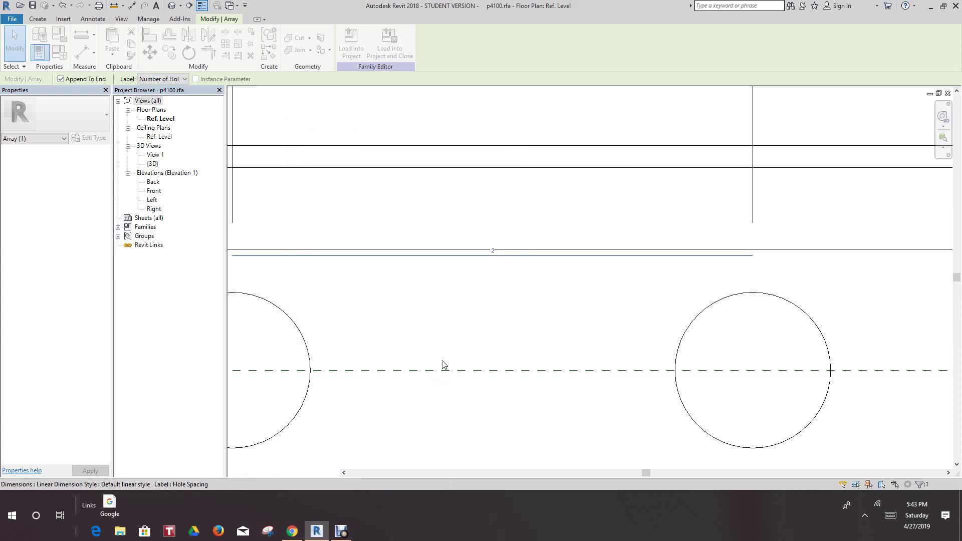
pyautogui.scroll(-2, 450, 350)
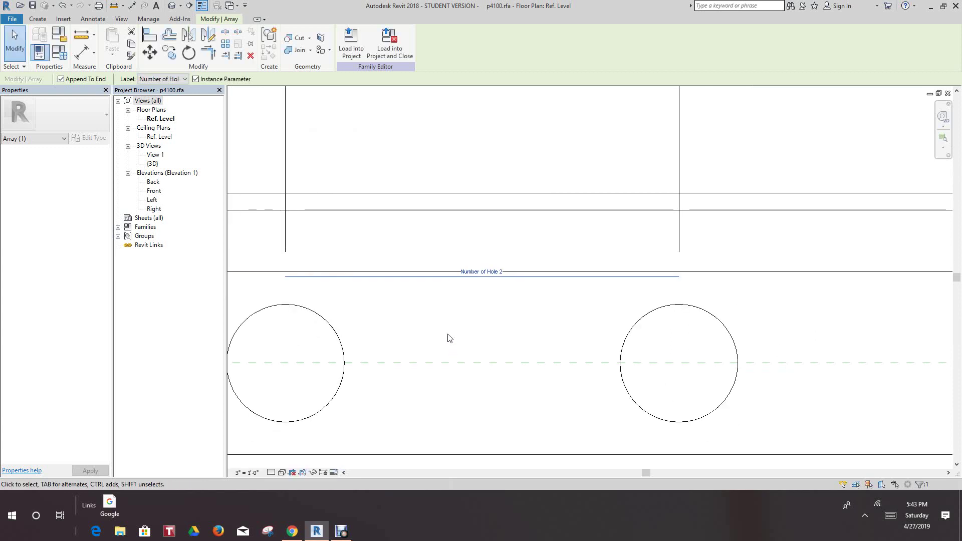
# - Test the hole array by setting Number of Hole to 4 in the family types, and undo the change
pyautogui.scroll(-3, 457, 322)
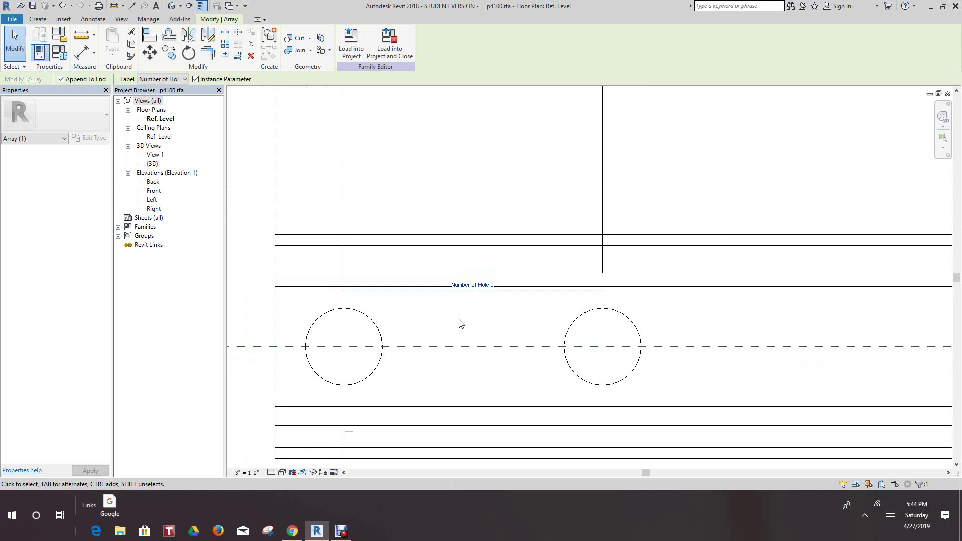
pyautogui.moveTo(458, 322); pyautogui.dragTo(426, 261, button='middle')
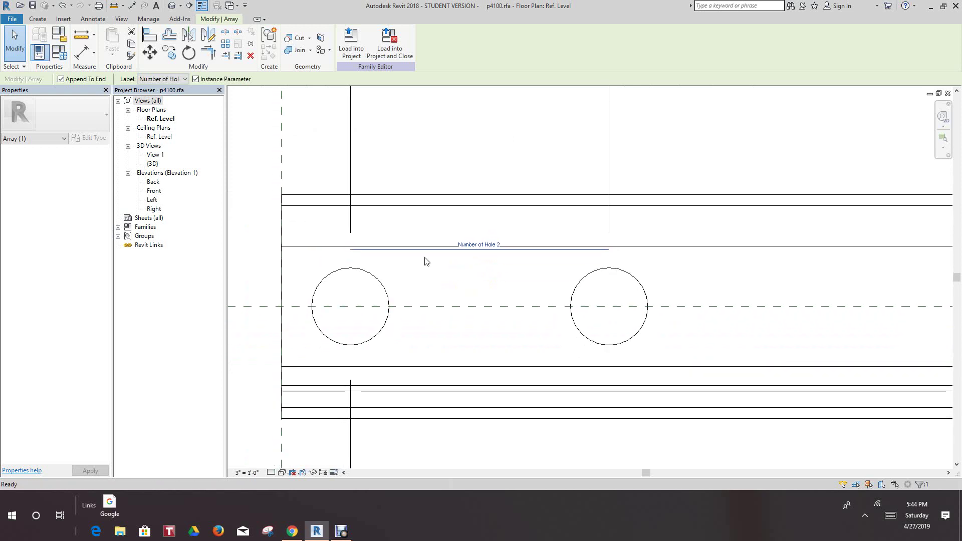
pyautogui.click(58, 52)
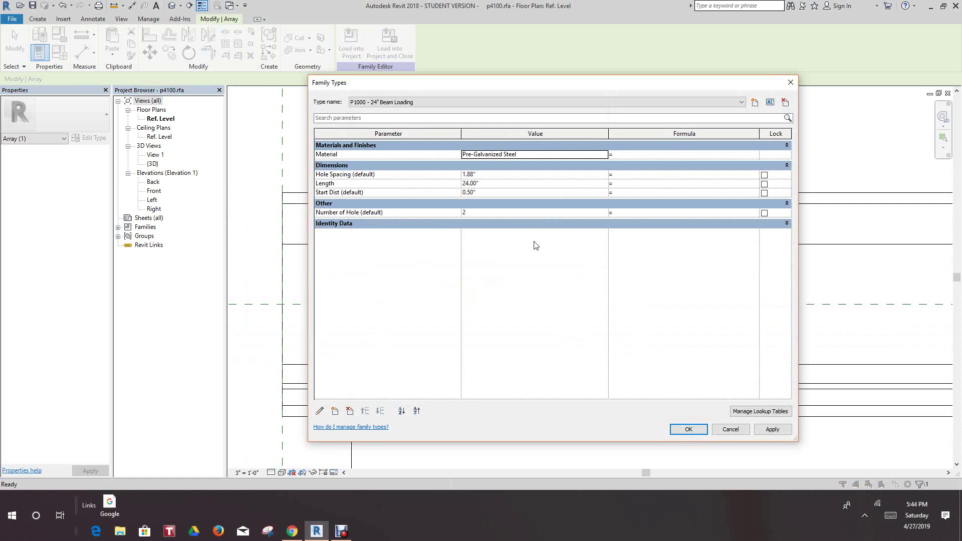
pyautogui.moveTo(501, 84); pyautogui.dragTo(310, 60)
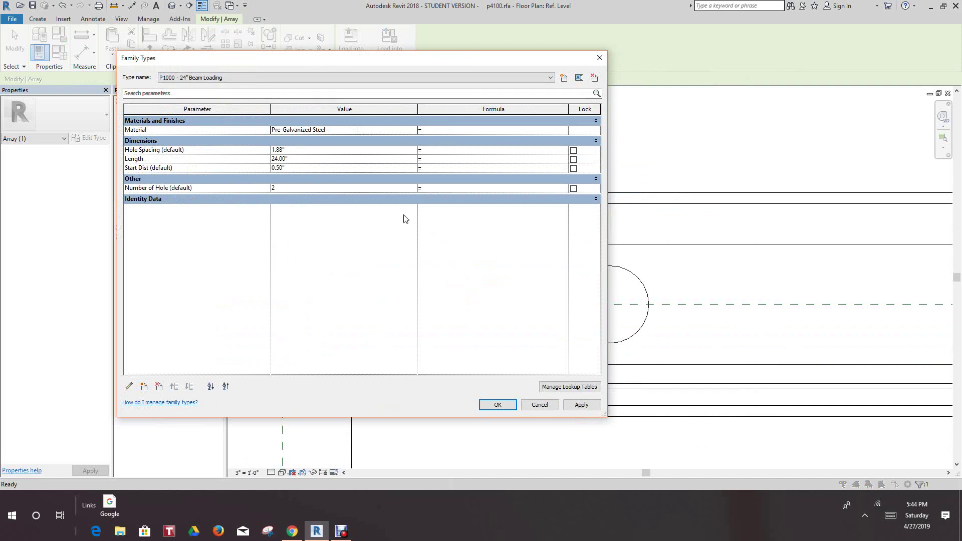
pyautogui.click(414, 190)
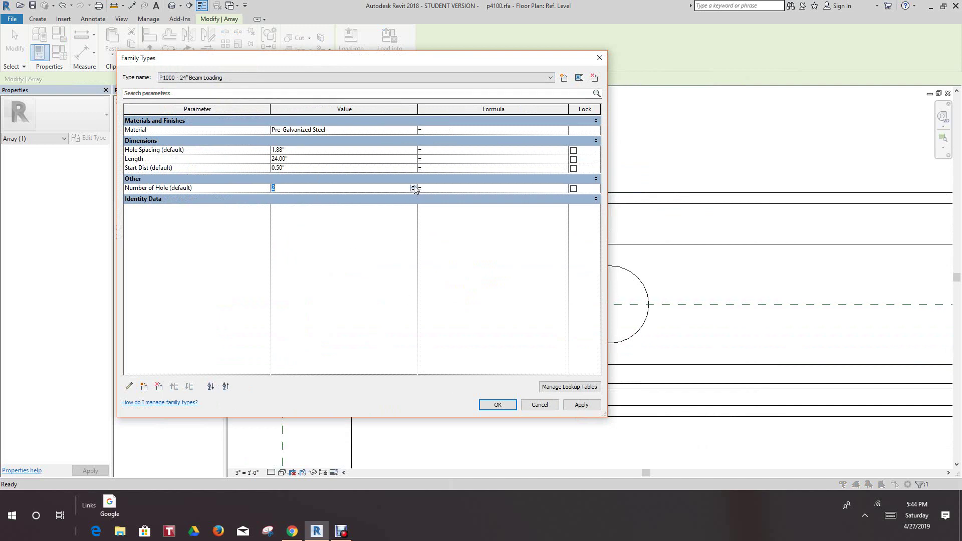
pyautogui.click(582, 405)
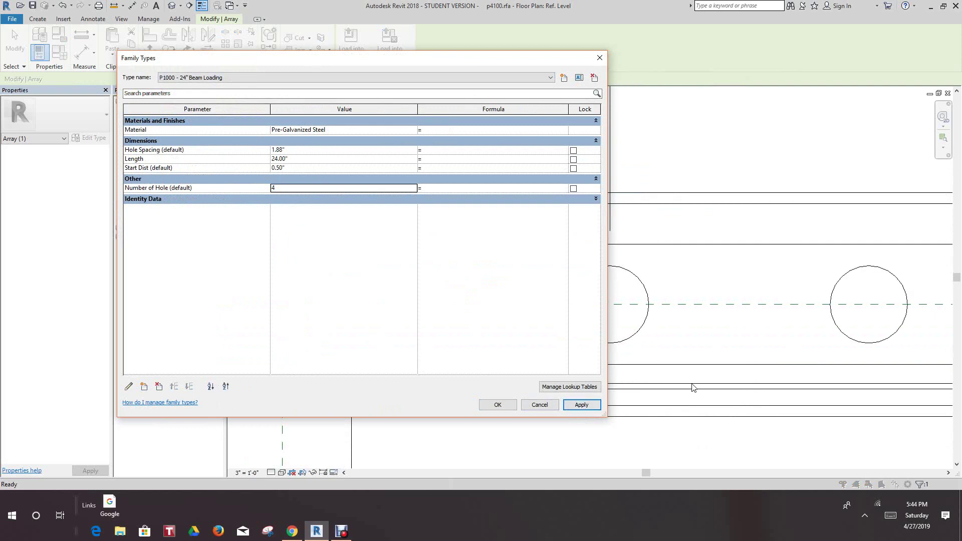
pyautogui.moveTo(416, 58); pyautogui.dragTo(266, 118)
pyautogui.moveTo(369, 125); pyautogui.dragTo(466, 59)
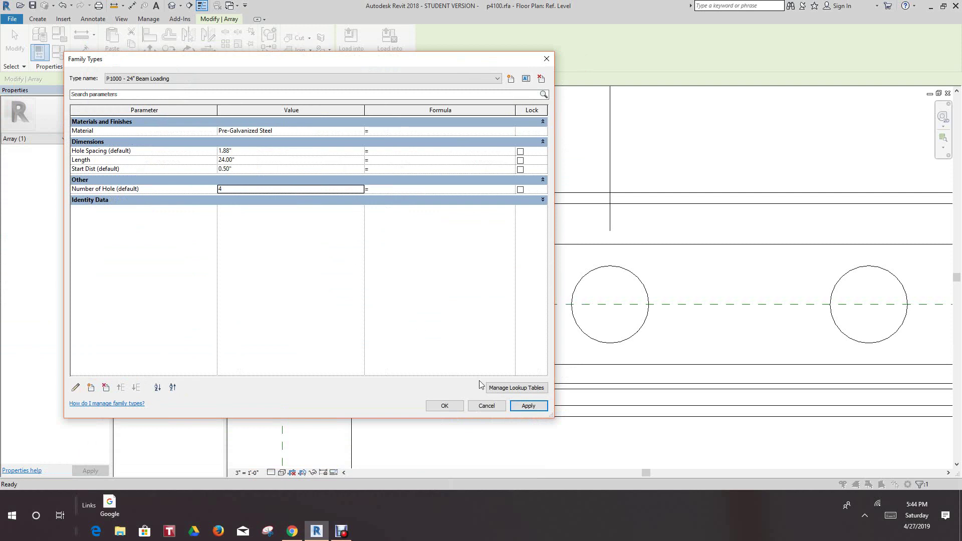
pyautogui.click(485, 406)
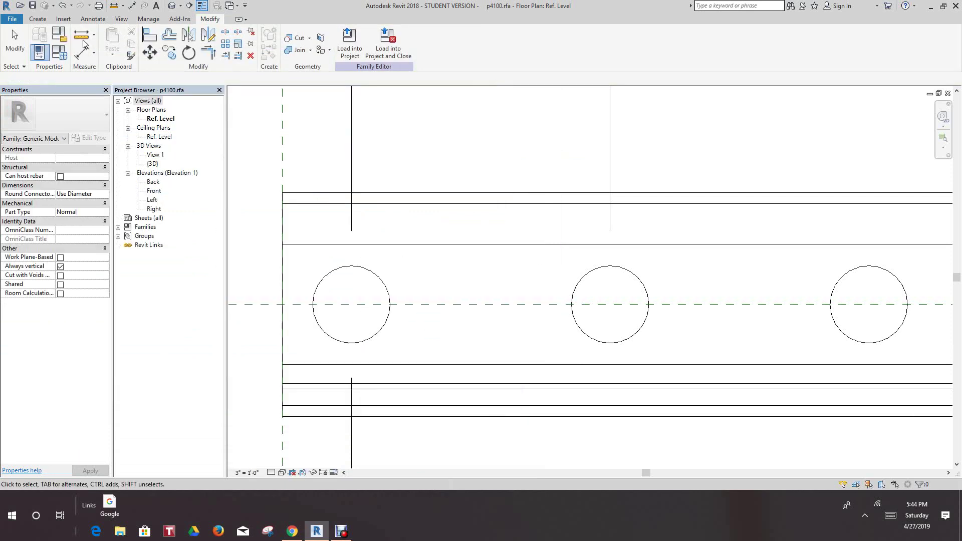
pyautogui.click(63, 6)
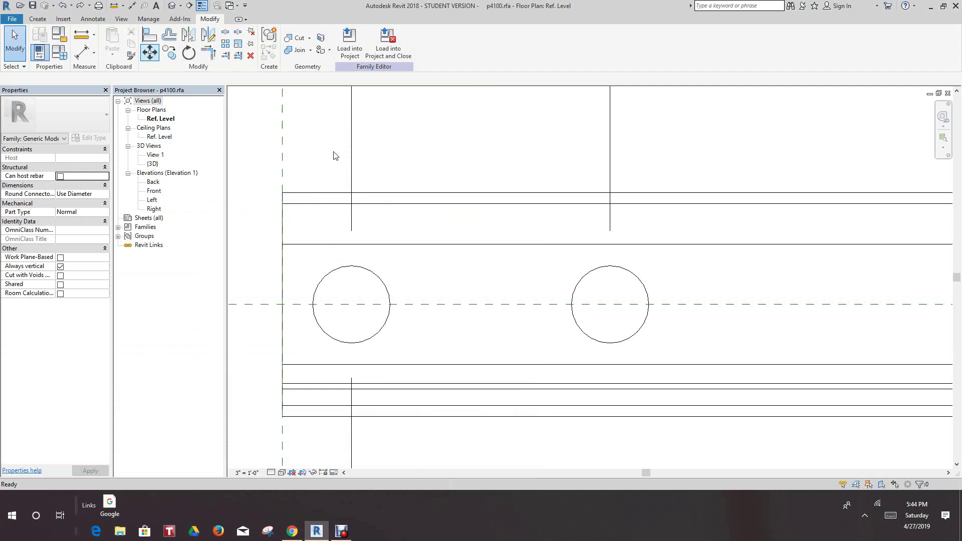
# - Examine the two-hole array and its labelled dimensions against the full length of the channel
pyautogui.scroll(-8, 489, 279)
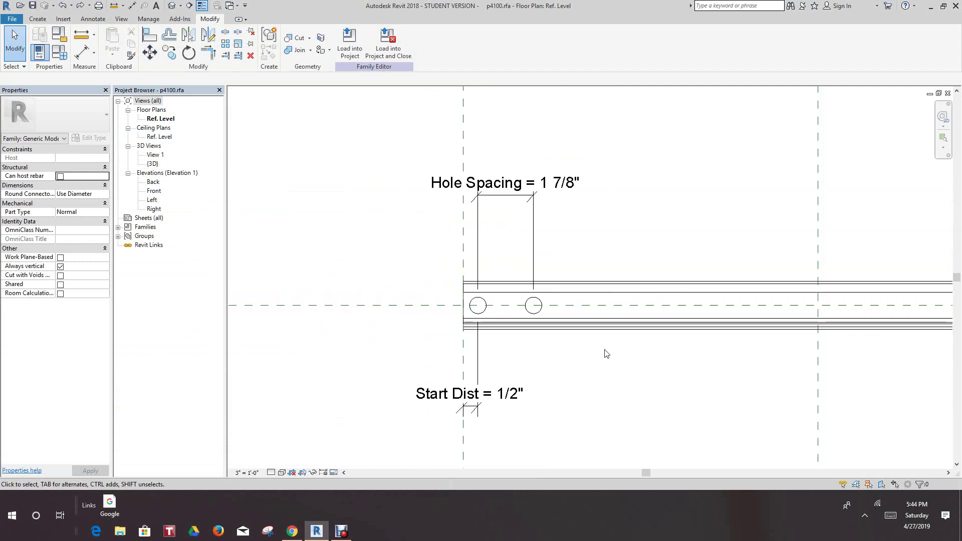
pyautogui.moveTo(592, 361); pyautogui.dragTo(511, 344, button='middle')
pyautogui.scroll(3, 455, 310)
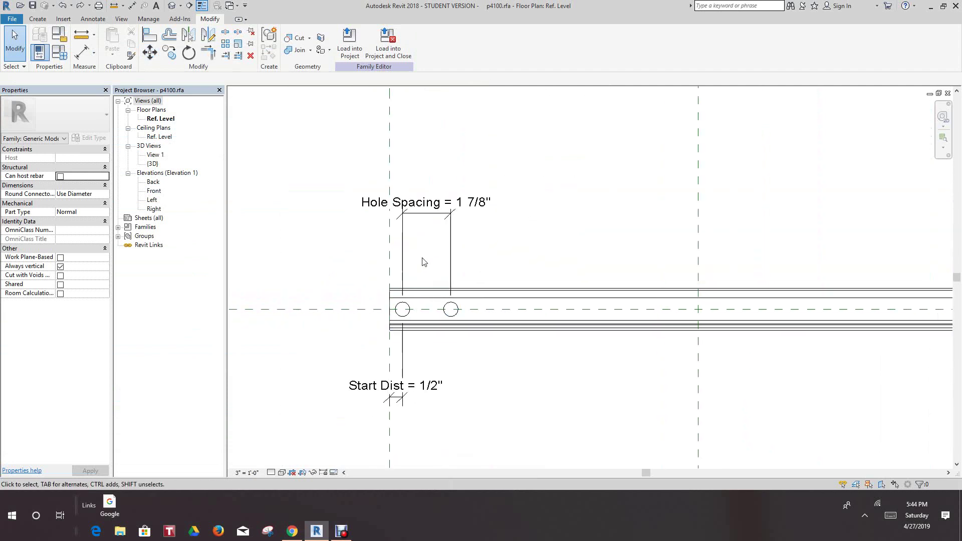
pyautogui.scroll(-2, 457, 314)
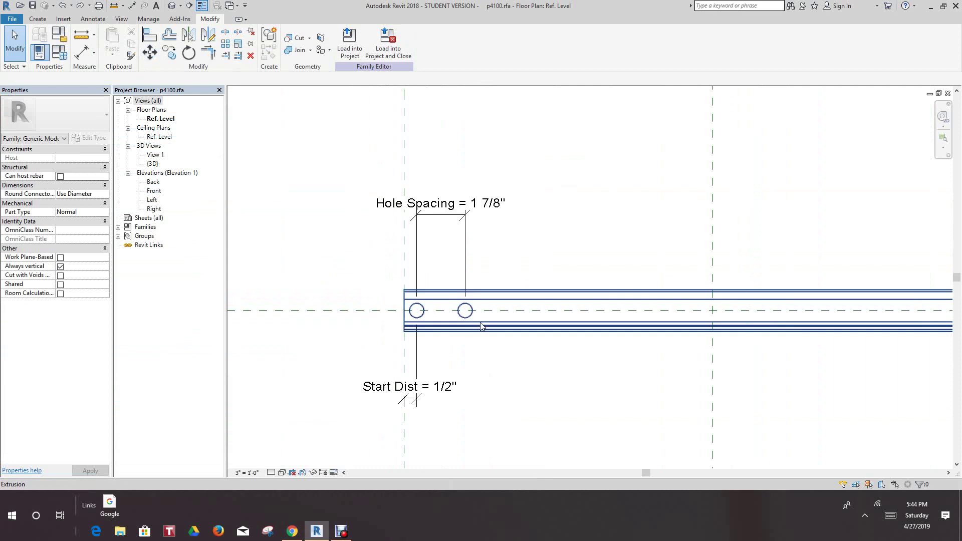
pyautogui.scroll(-2, 474, 330)
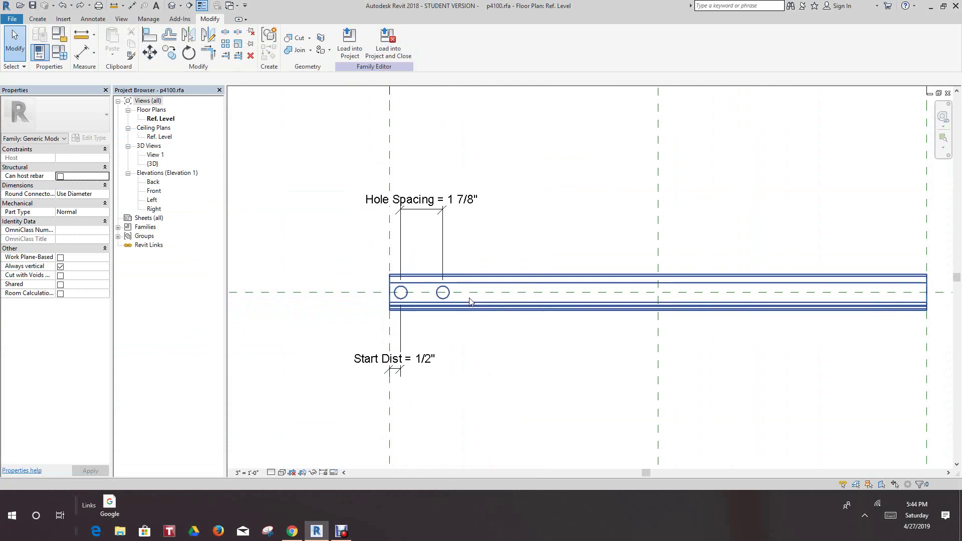
pyautogui.scroll(-1, 618, 285)
pyautogui.moveTo(617, 284); pyautogui.dragTo(522, 283, button='middle')
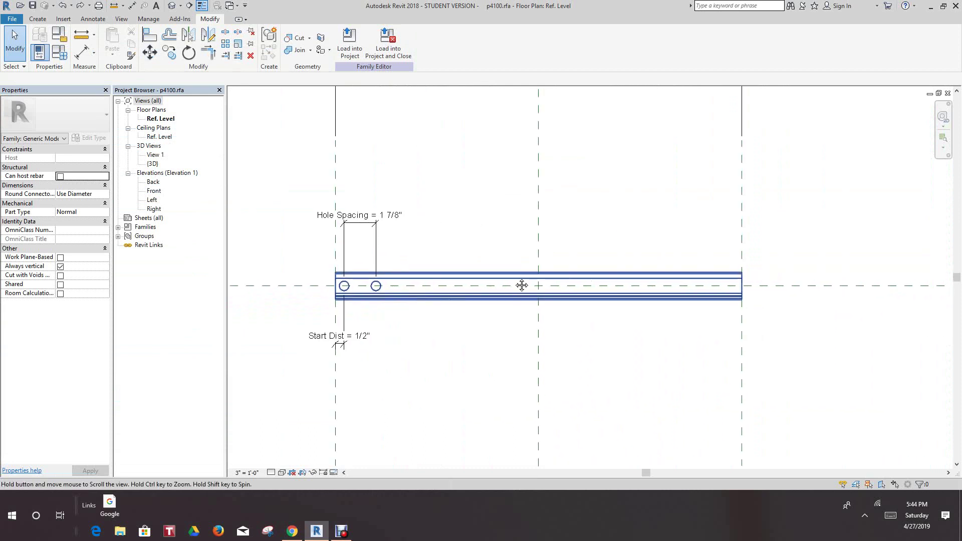
pyautogui.scroll(-1, 554, 297)
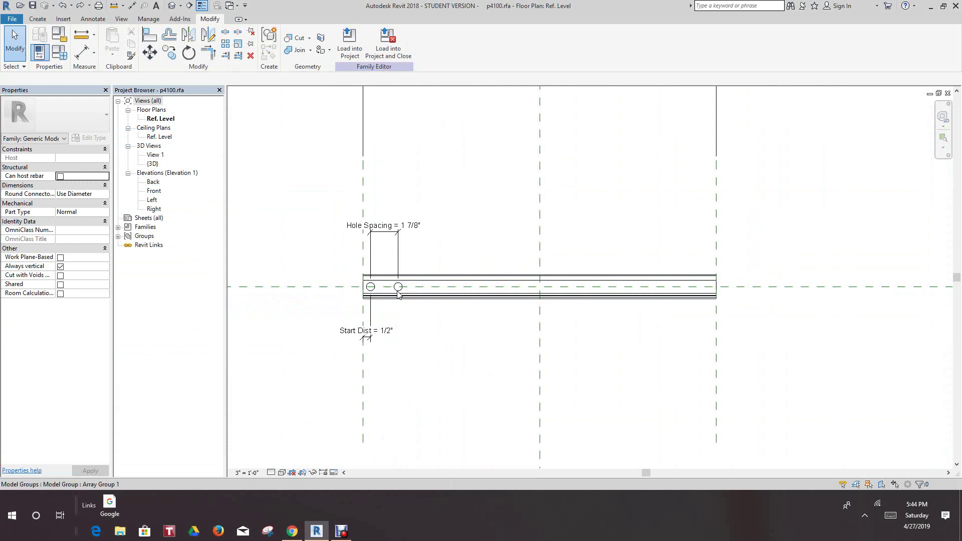
pyautogui.scroll(2, 400, 290)
pyautogui.scroll(-2, 428, 305)
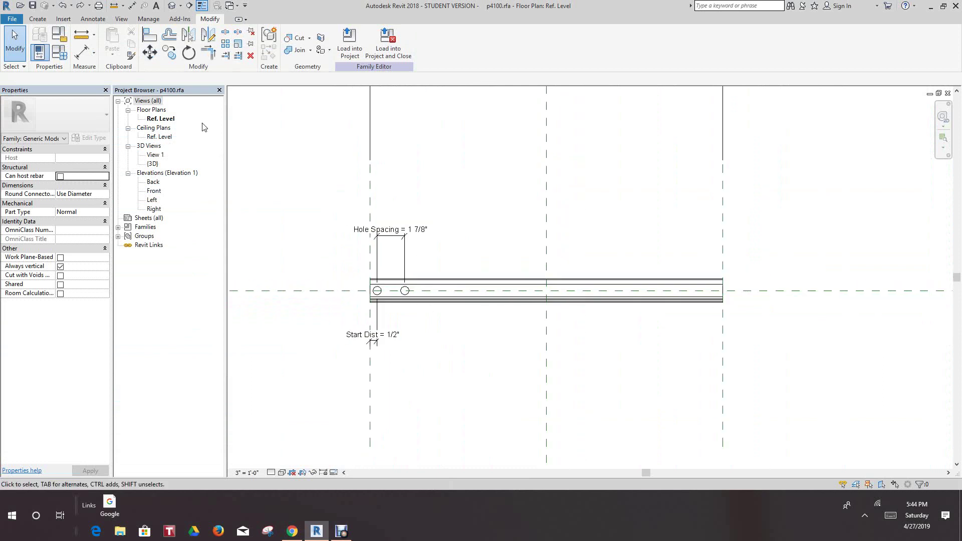
# - Drive Number of Hole with the formula Length / Hole Spacing, apply it and review the array along the channel
pyautogui.click(67, 50)
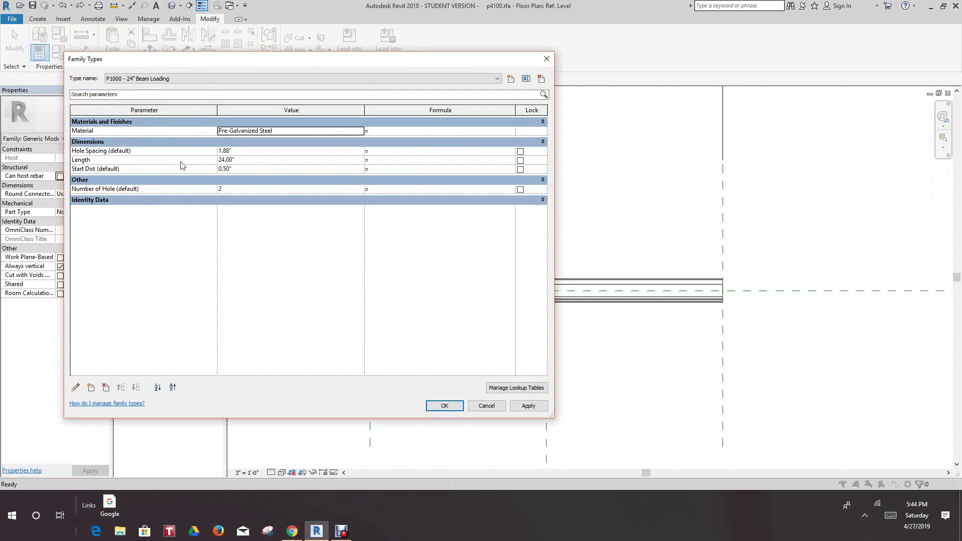
pyautogui.click(383, 189)
pyautogui.write('Length/Hole S')
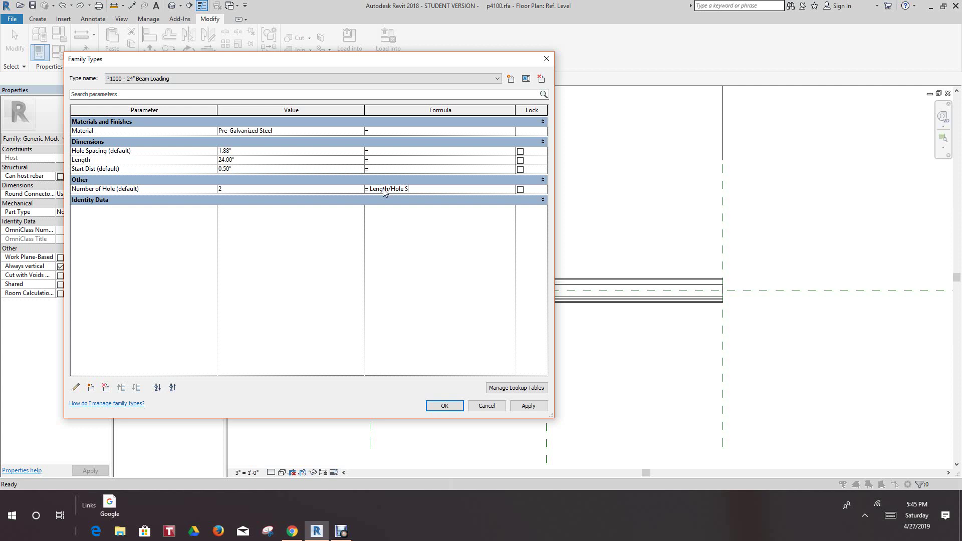
pyautogui.write('cing')
pyautogui.click(529, 407)
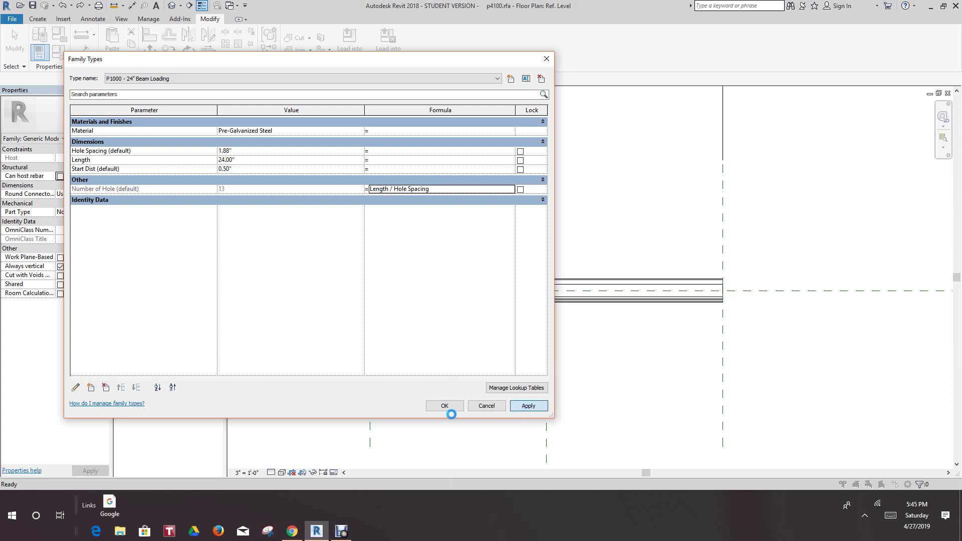
pyautogui.click(485, 406)
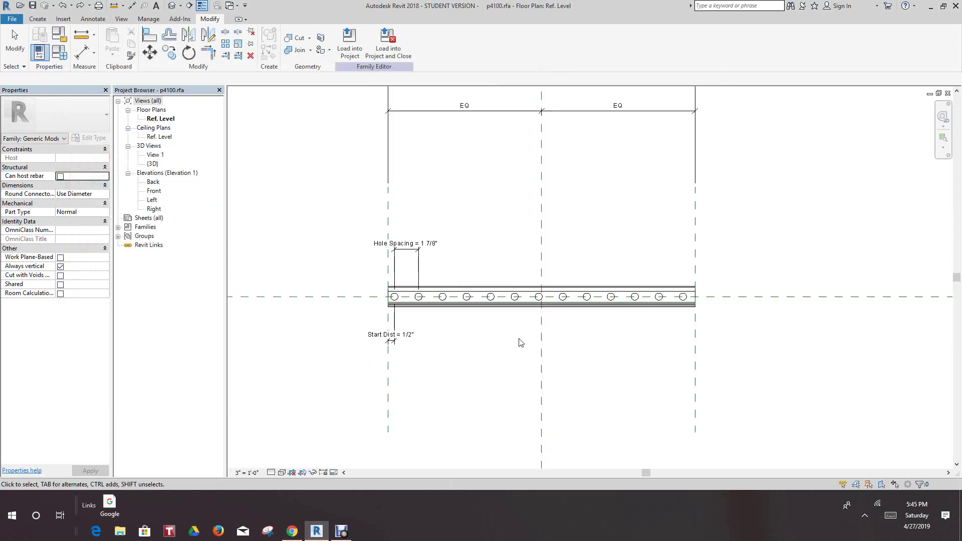
pyautogui.moveTo(517, 339); pyautogui.dragTo(537, 375, button='middle')
pyautogui.scroll(-2, 532, 401)
pyautogui.scroll(3, 533, 364)
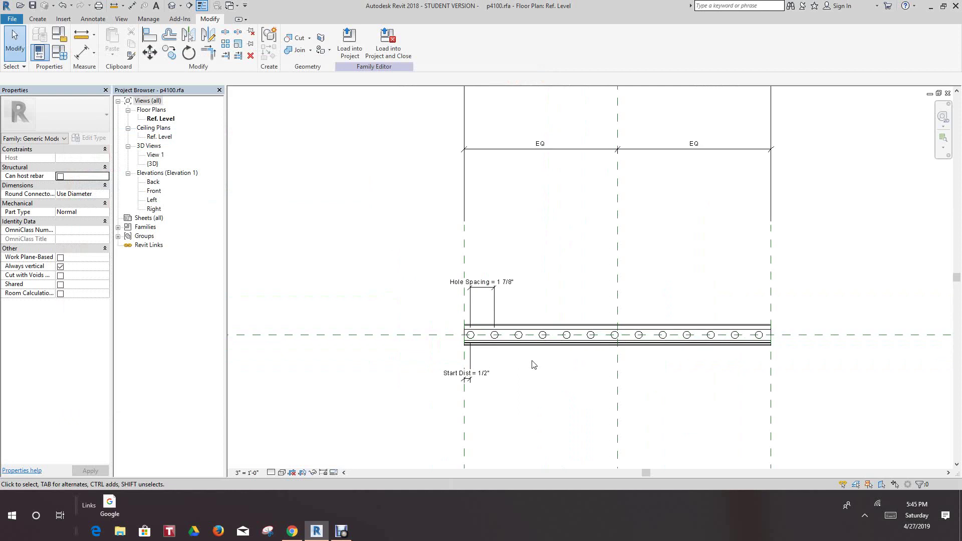
pyautogui.scroll(-3, 545, 375)
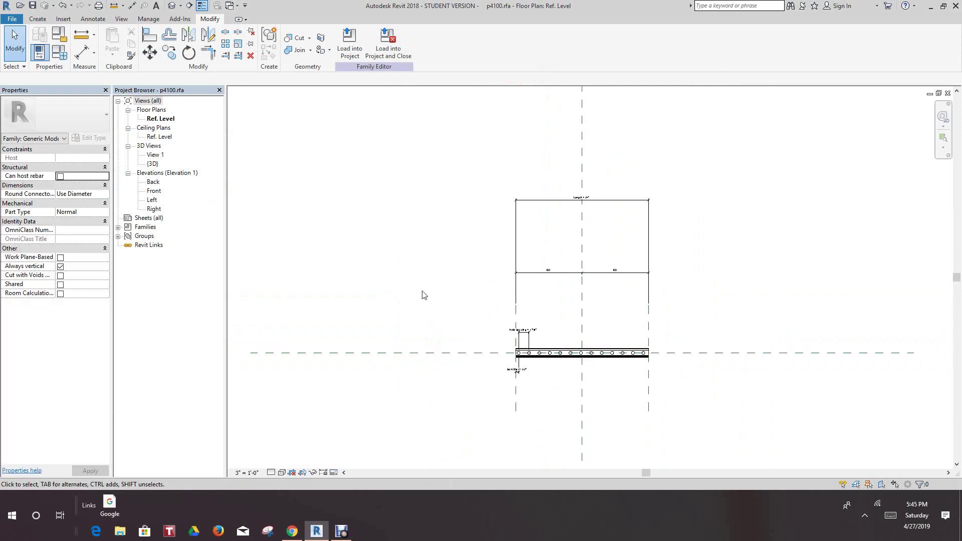
pyautogui.scroll(-1, 393, 238)
pyautogui.moveTo(410, 251); pyautogui.dragTo(429, 258, button='middle')
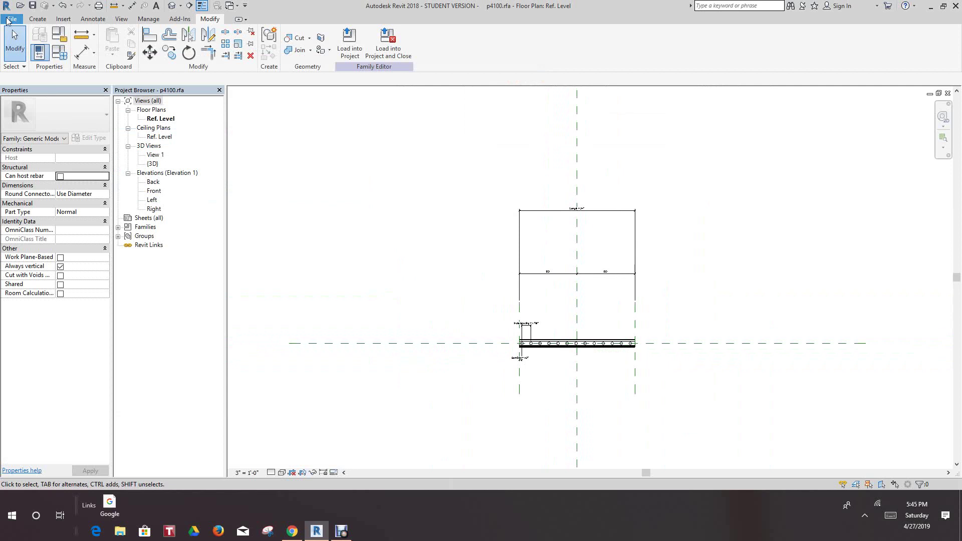
# - Create a new project from a built-in template
pyautogui.click(8, 21)
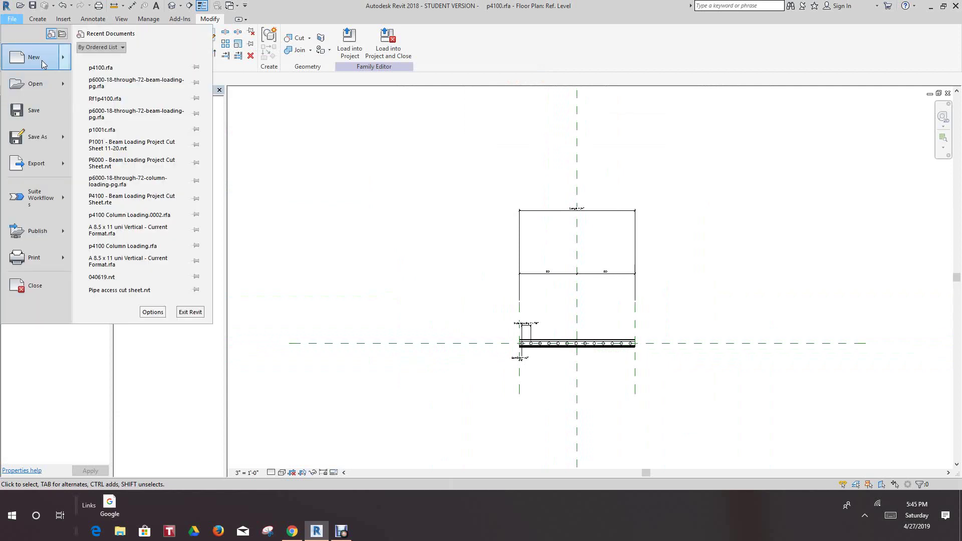
pyautogui.moveTo(63, 61)
pyautogui.click(139, 61)
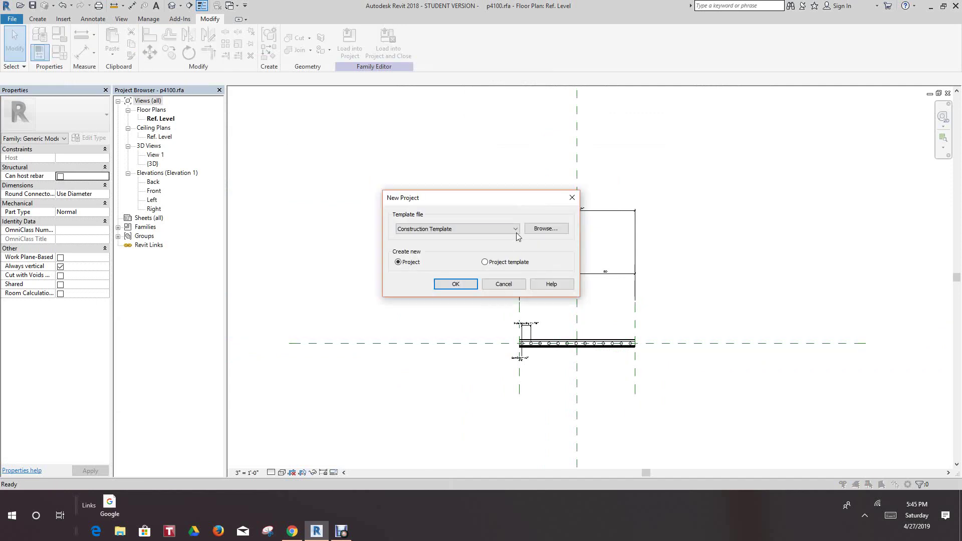
pyautogui.click(515, 230)
pyautogui.click(439, 246)
pyautogui.click(452, 284)
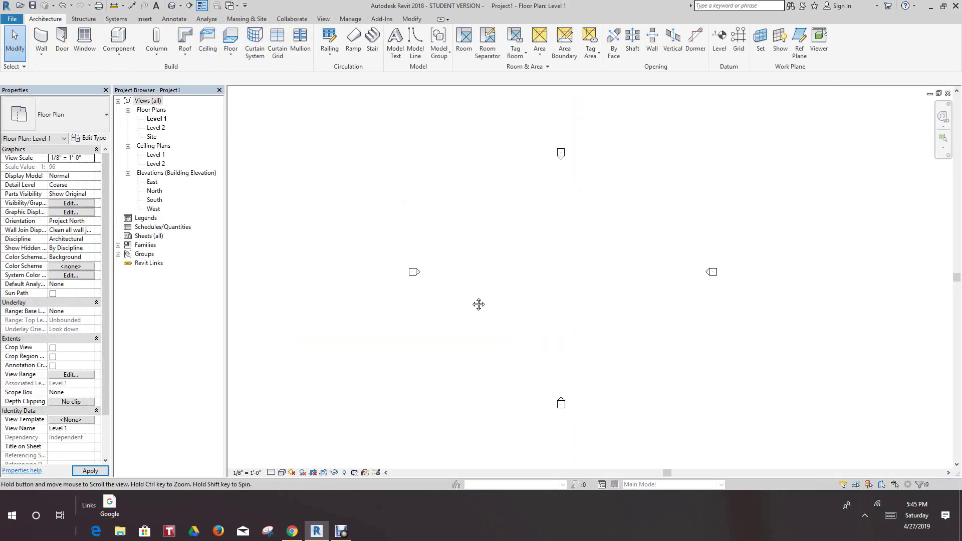
# - Tile the open views and activate the Ref. Level floor plan of p4100
pyautogui.press('w')
pyautogui.press('t')
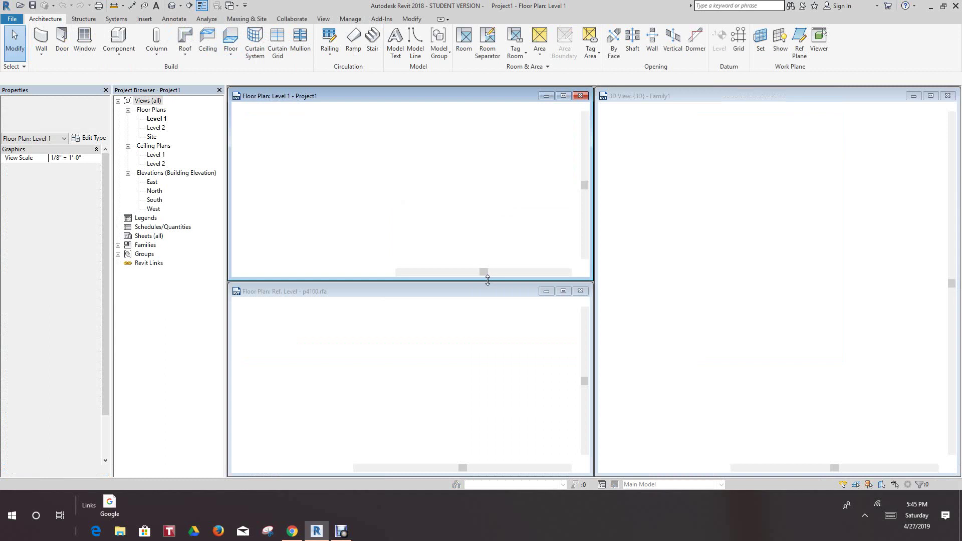
pyautogui.click(422, 393)
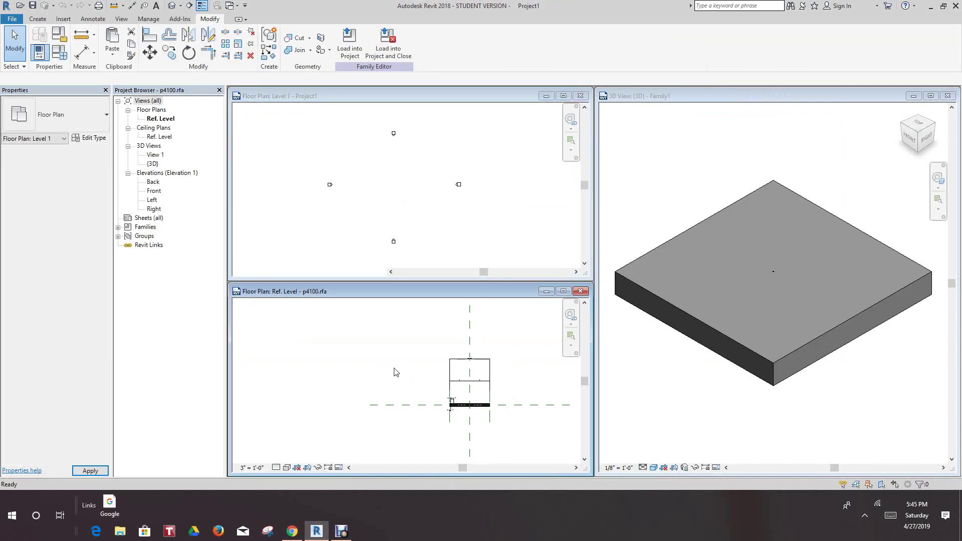
pyautogui.scroll(1, 367, 343)
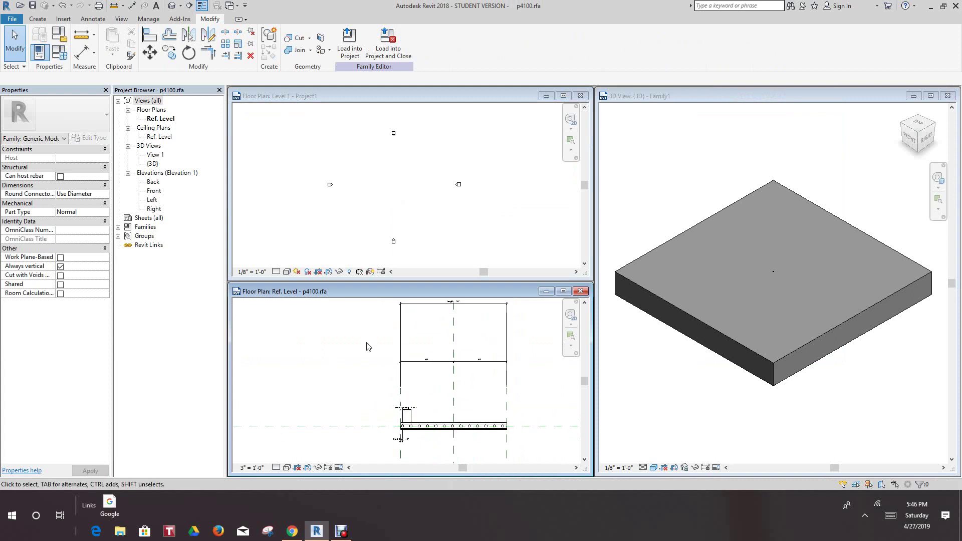
pyautogui.moveTo(375, 348); pyautogui.dragTo(343, 354, button='middle')
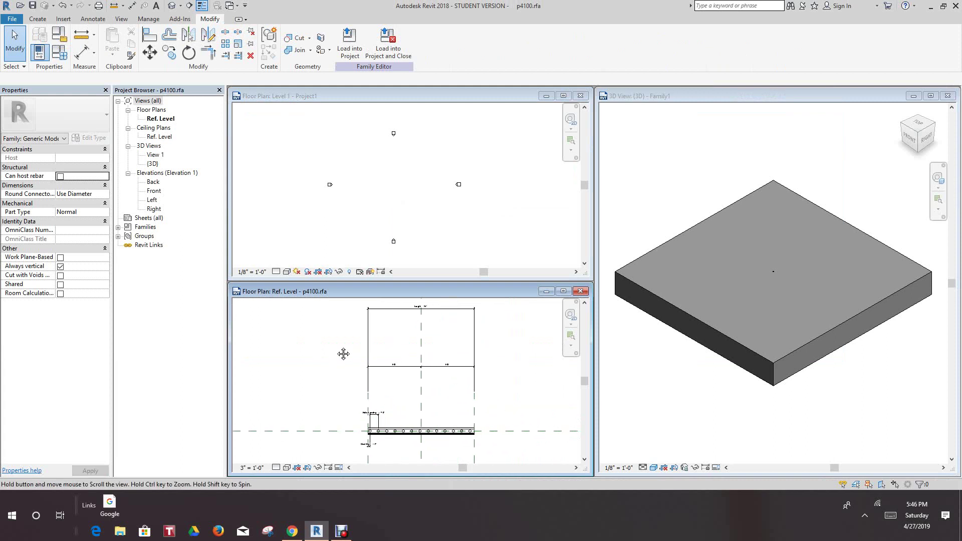
# - Load the p4100 family into Project1 and place one P1000 - 24" Beam Loading instance in the Level 1 plan
pyautogui.click(357, 44)
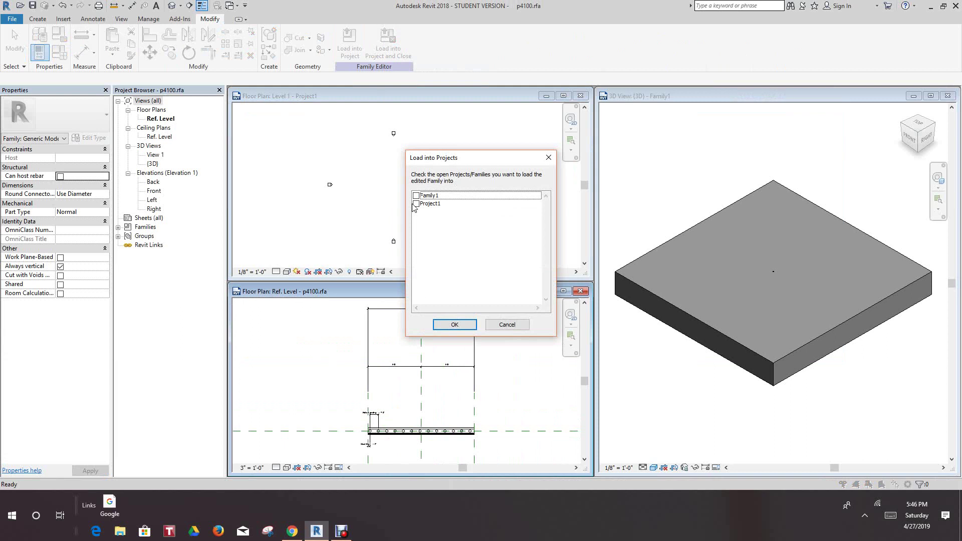
pyautogui.click(416, 204)
pyautogui.click(454, 323)
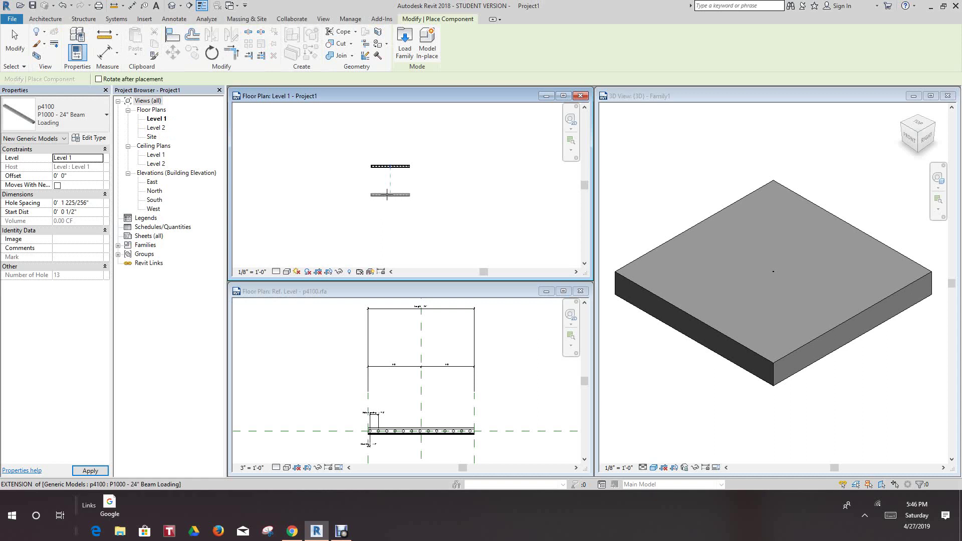
pyautogui.scroll(1, 388, 195)
pyautogui.press('Escape')
pyautogui.press('Escape')
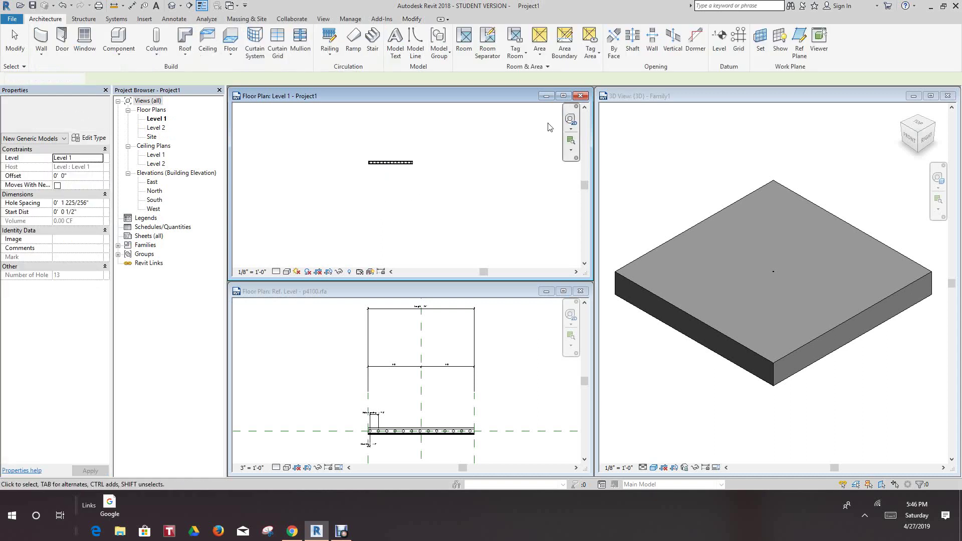
# - Maximize the Level 1 floor plan of Project1 and bring the placed channel into view
pyautogui.click(562, 96)
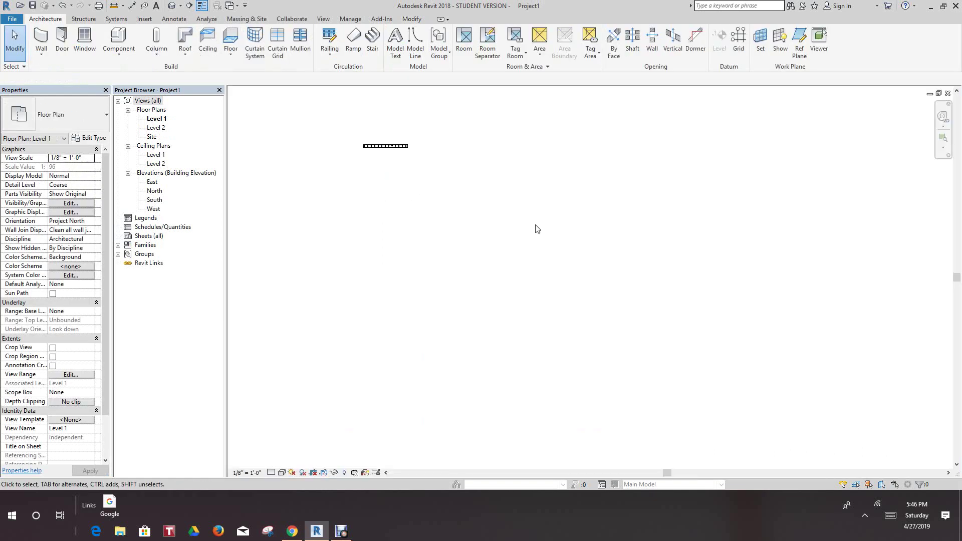
pyautogui.scroll(-3, 529, 244)
pyautogui.scroll(3, 561, 297)
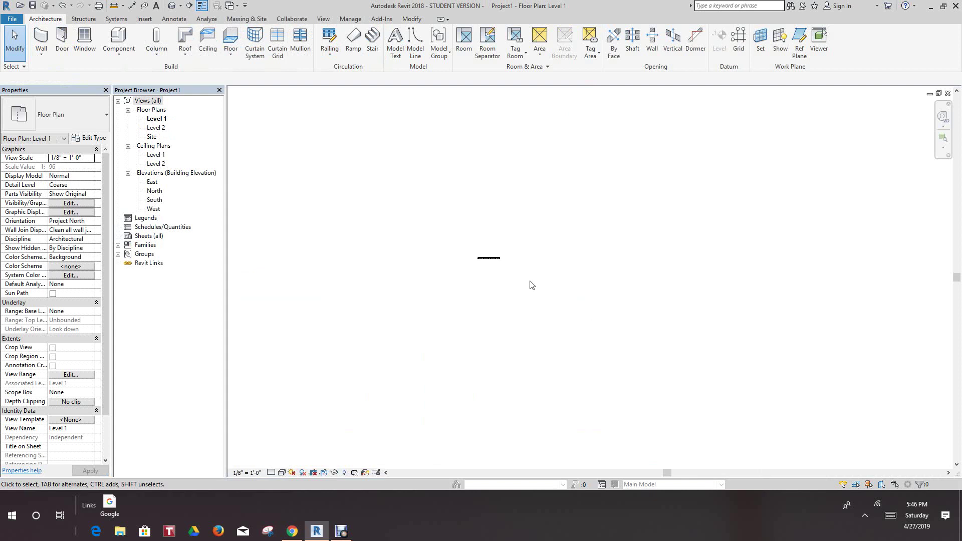
# - Change the placed channel in the Level 1 plan to the P1000 - 60" Beam Loading type
pyautogui.scroll(5, 463, 258)
pyautogui.moveTo(476, 282); pyautogui.dragTo(514, 312, button='middle')
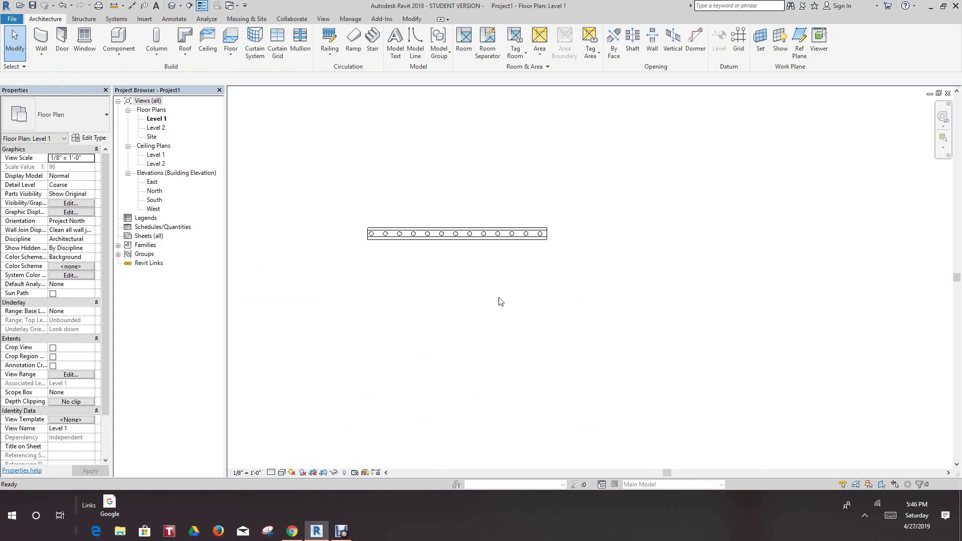
pyautogui.scroll(1, 495, 298)
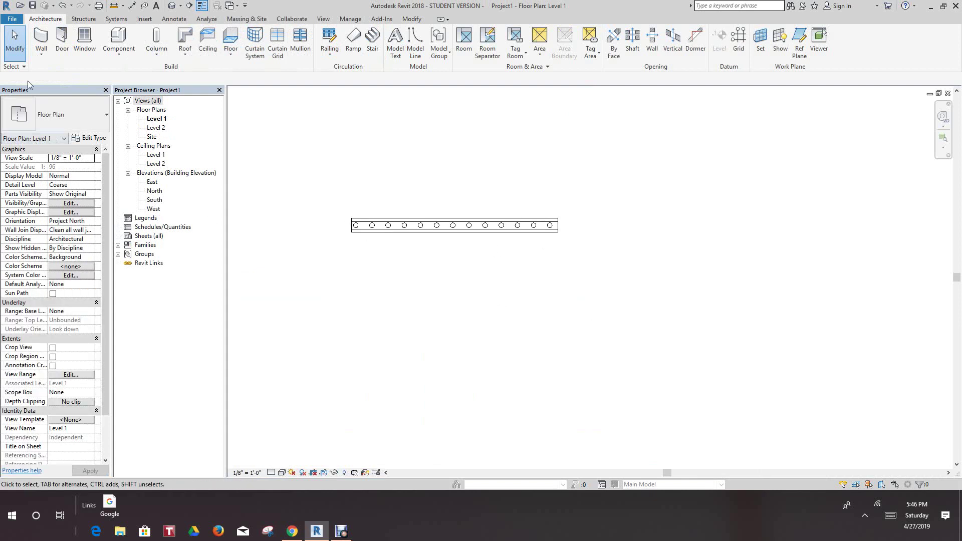
pyautogui.click(429, 239)
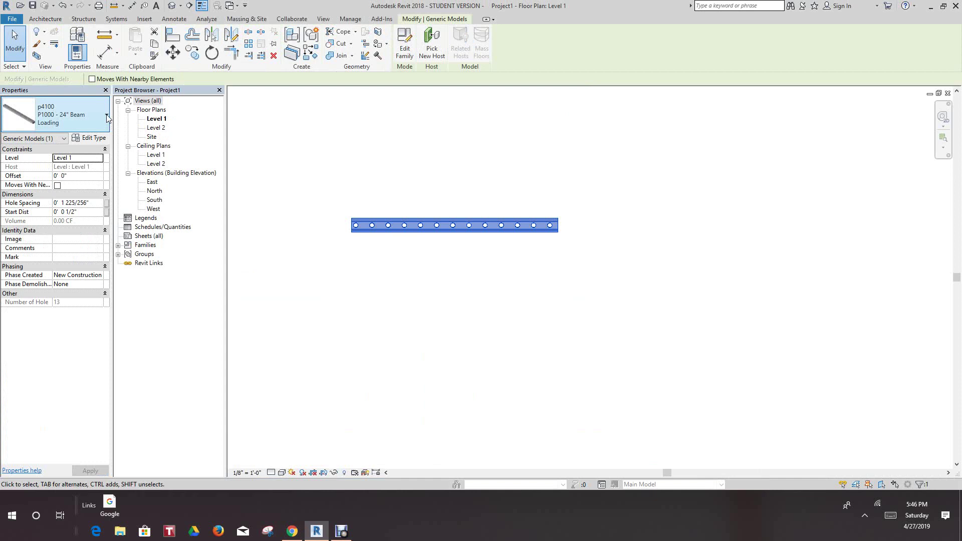
pyautogui.click(106, 115)
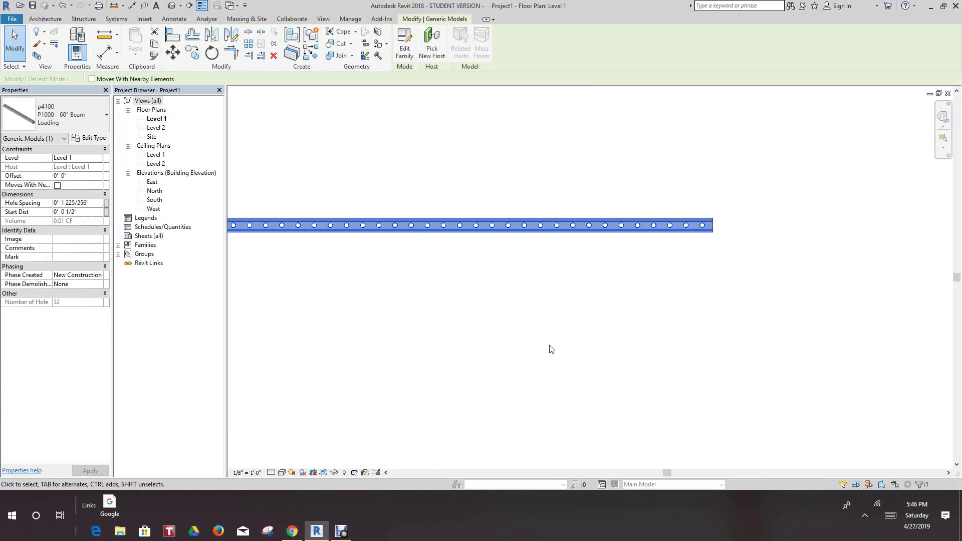
pyautogui.moveTo(588, 337); pyautogui.dragTo(592, 359, button='middle')
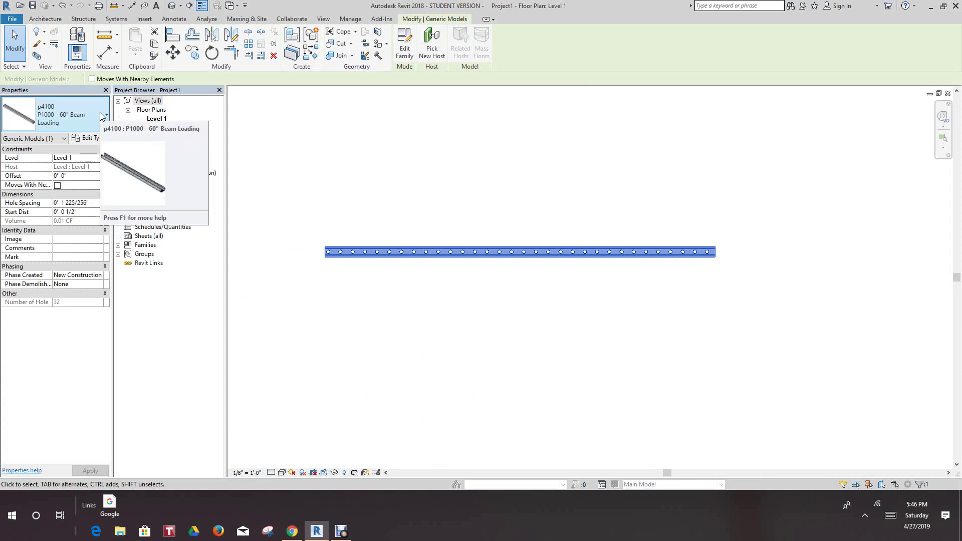
pyautogui.scroll(4, 493, 271)
pyautogui.scroll(-2, 759, 275)
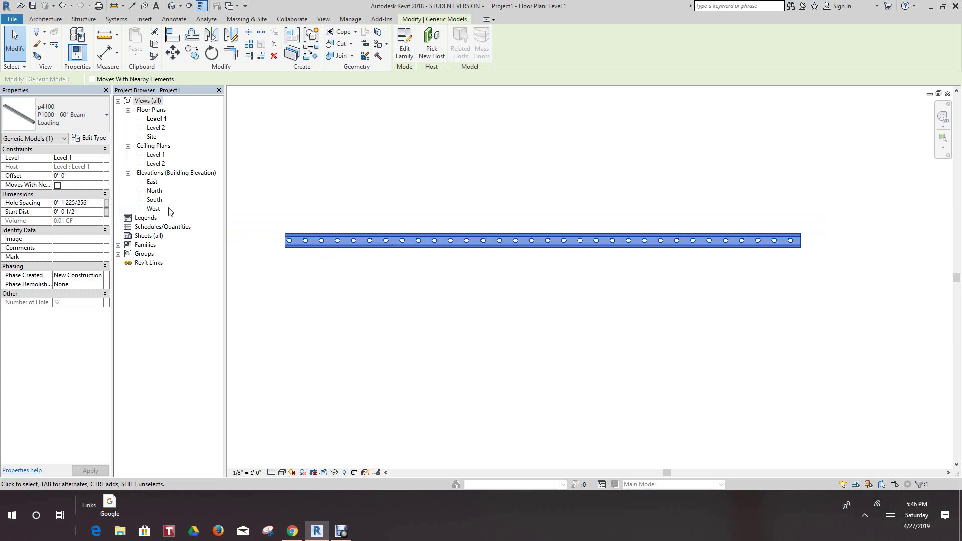
# - Switch the selected channel to the P1000 - 108" Beam Loading type
pyautogui.click(107, 115)
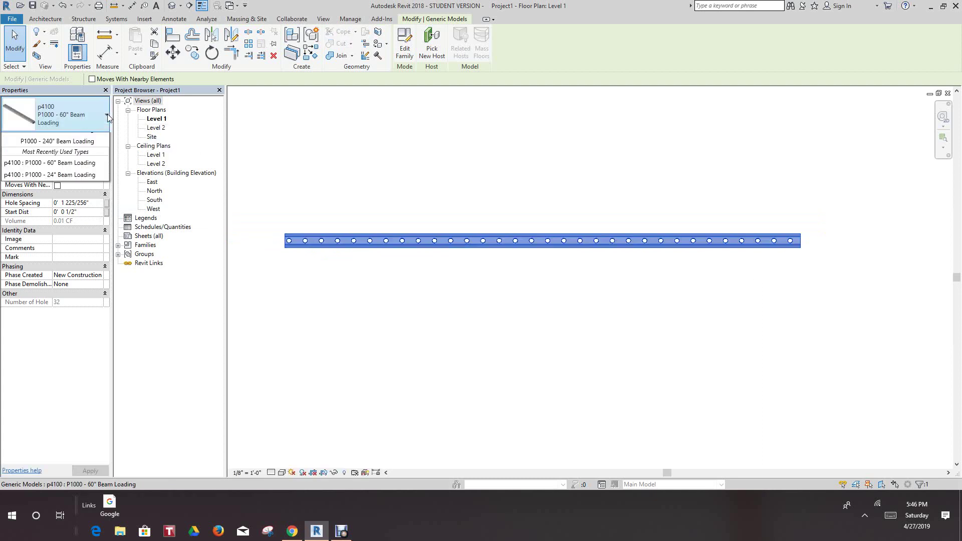
pyautogui.click(107, 116)
pyautogui.click(106, 116)
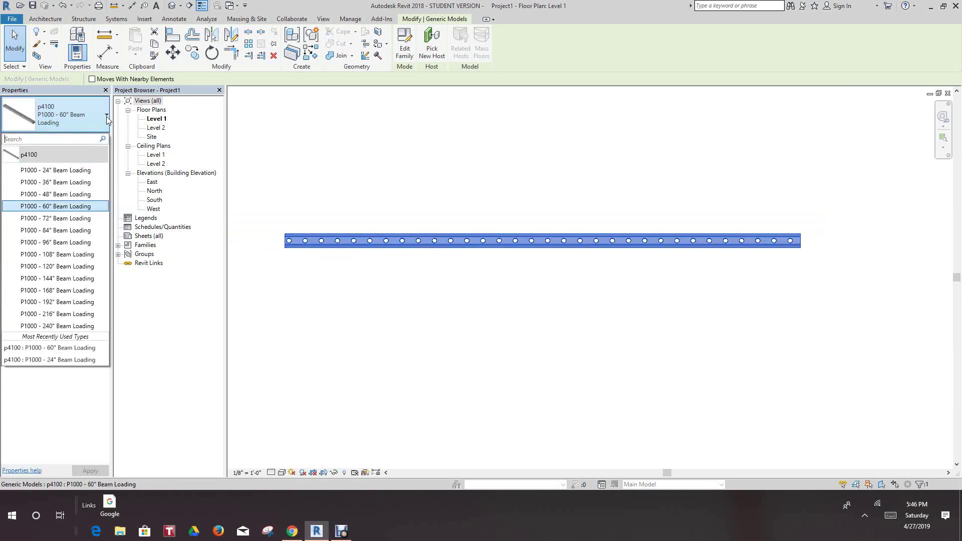
pyautogui.click(56, 253)
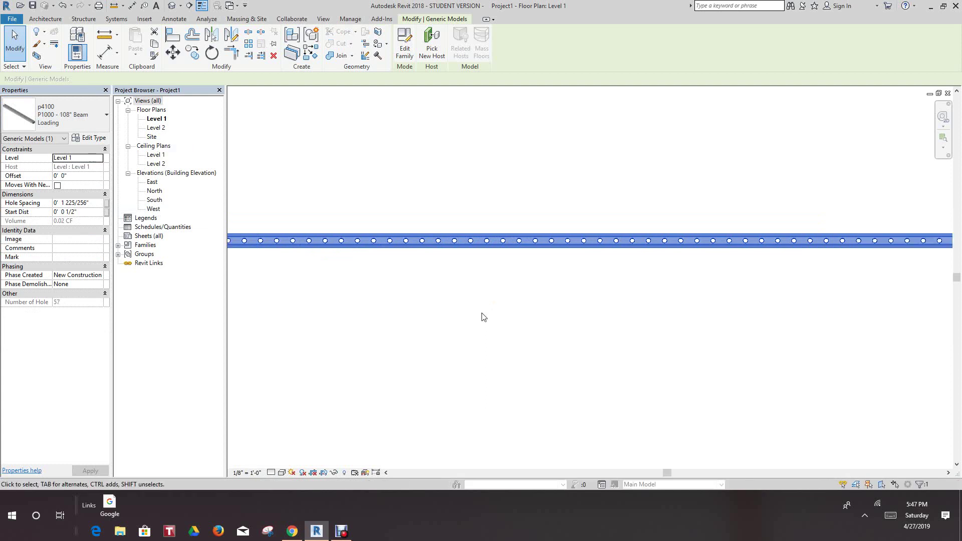
# - Examine the hole array along the 108" channel and how the holes end at its far end
pyautogui.scroll(-3, 556, 315)
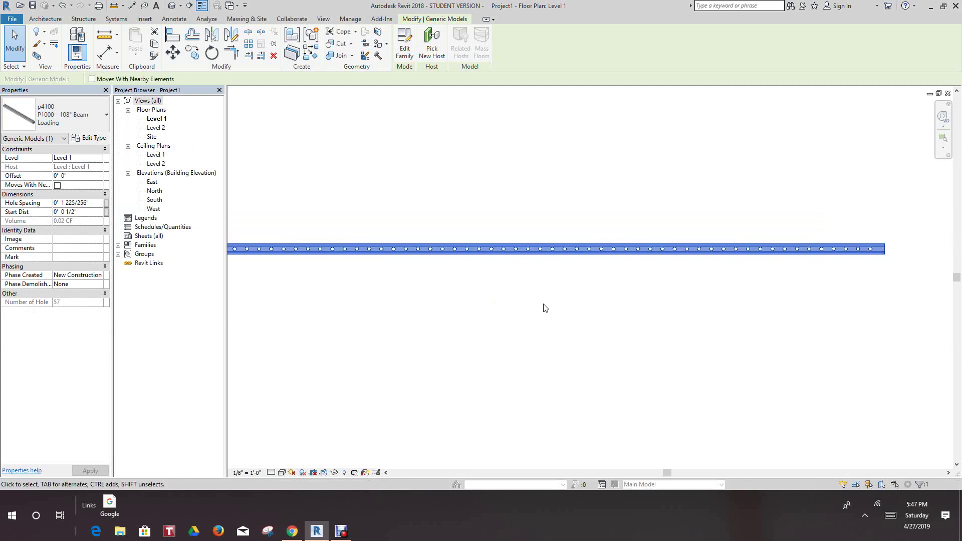
pyautogui.scroll(-2, 545, 307)
pyautogui.scroll(-1, 746, 275)
pyautogui.scroll(1, 769, 269)
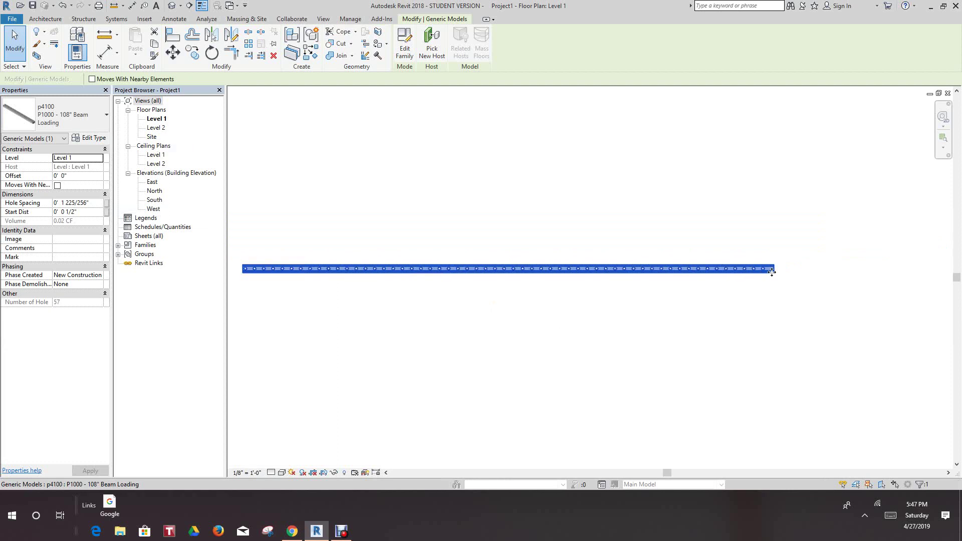
pyautogui.scroll(5, 771, 272)
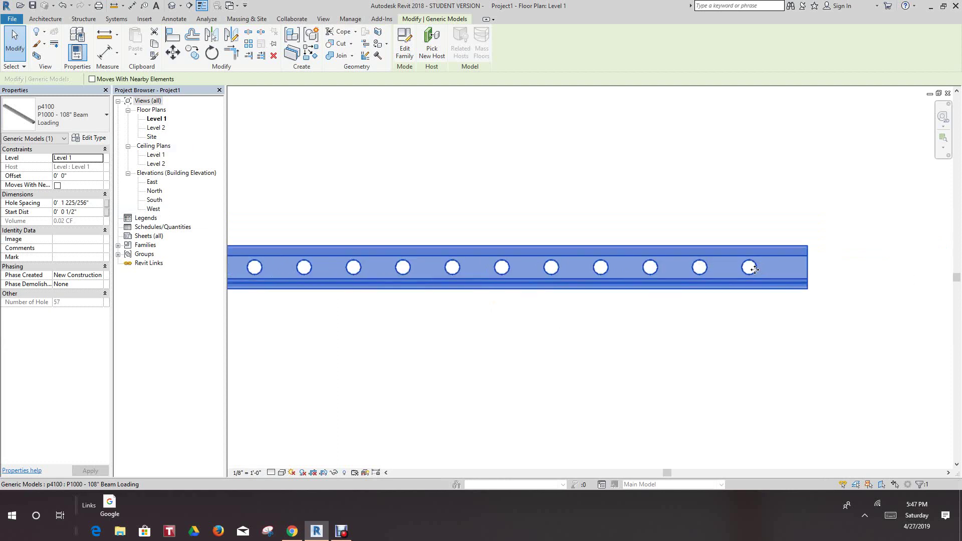
pyautogui.scroll(-3, 754, 270)
pyautogui.scroll(-2, 692, 333)
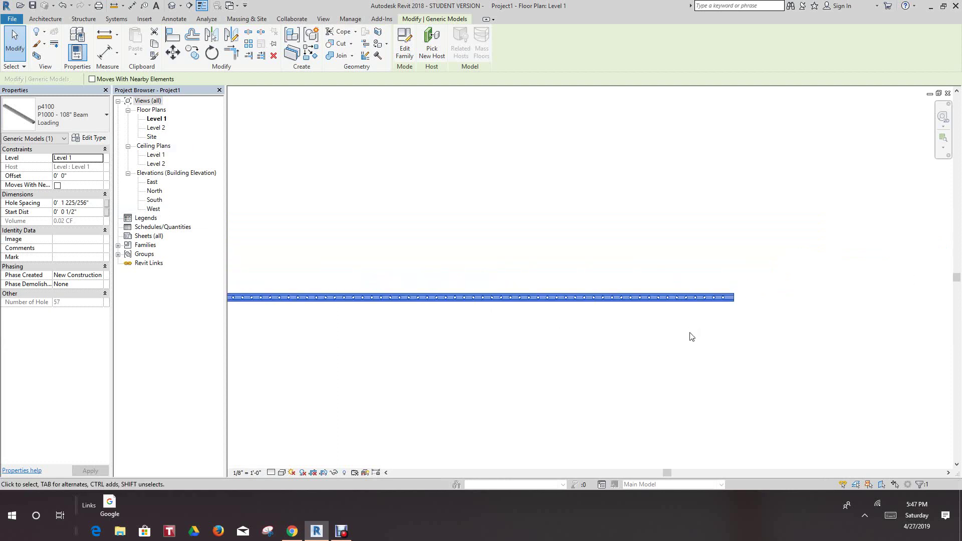
pyautogui.moveTo(691, 336); pyautogui.dragTo(719, 334, button='middle')
pyautogui.moveTo(762, 308); pyautogui.dragTo(770, 305, button='middle')
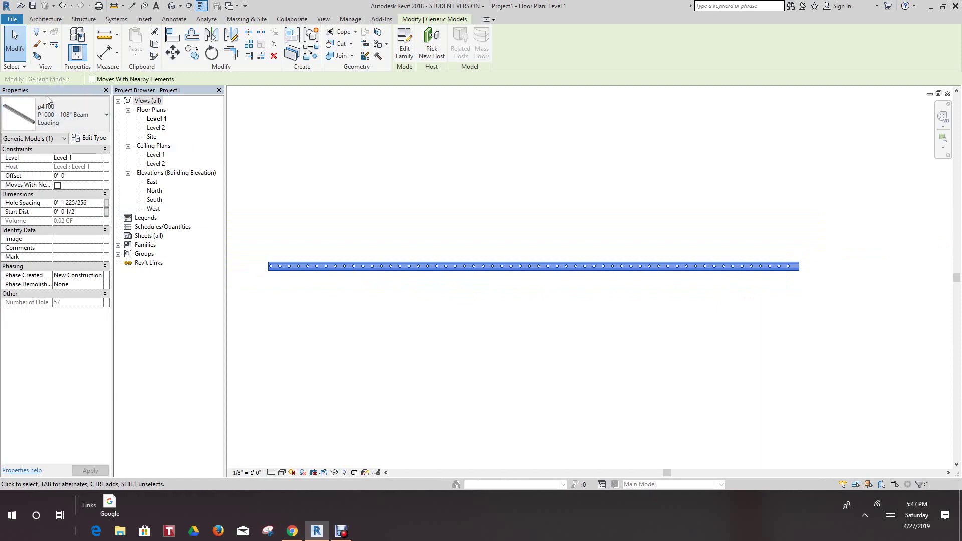
# - Deselect the 108" channel and inspect the position of the first hole at its start end
pyautogui.click(399, 301)
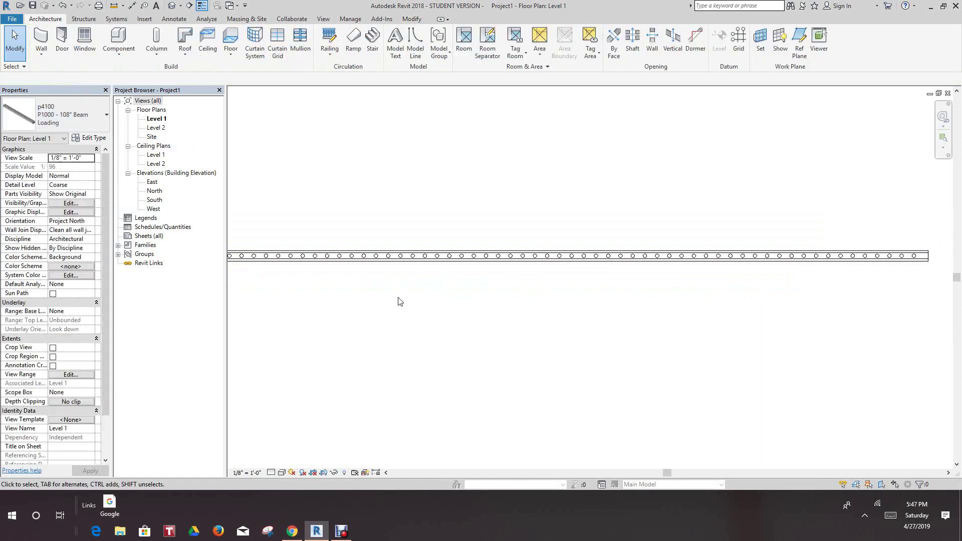
pyautogui.scroll(1, 386, 276)
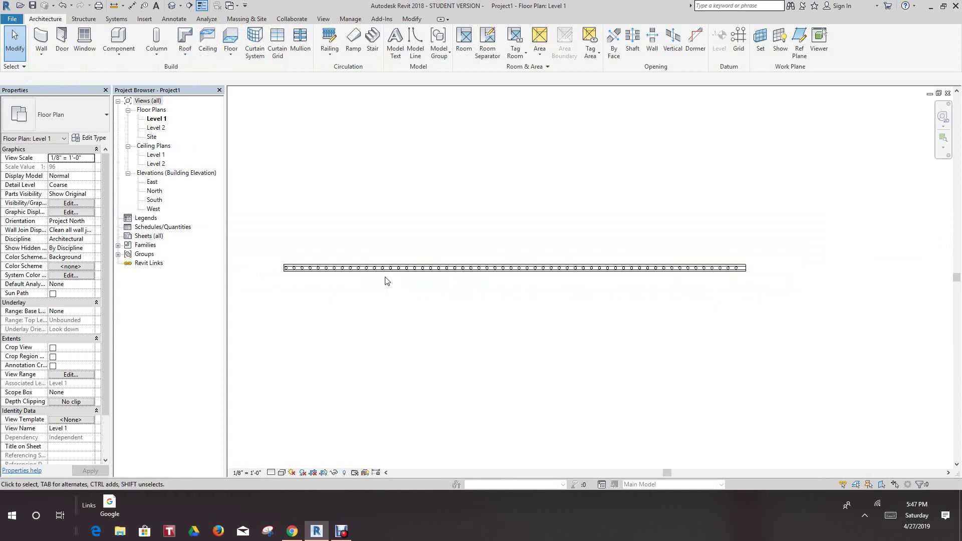
pyautogui.click(383, 267)
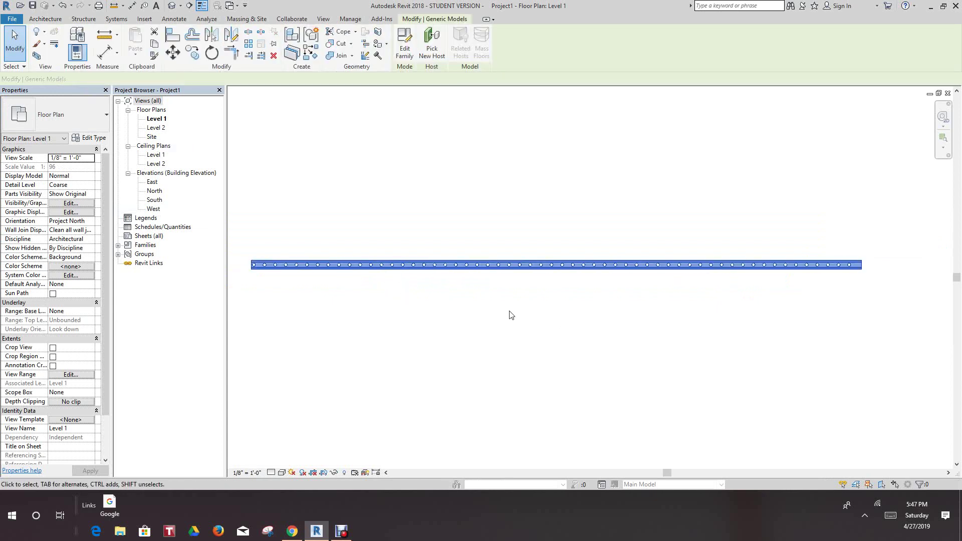
pyautogui.click(518, 301)
pyautogui.scroll(-2, 518, 301)
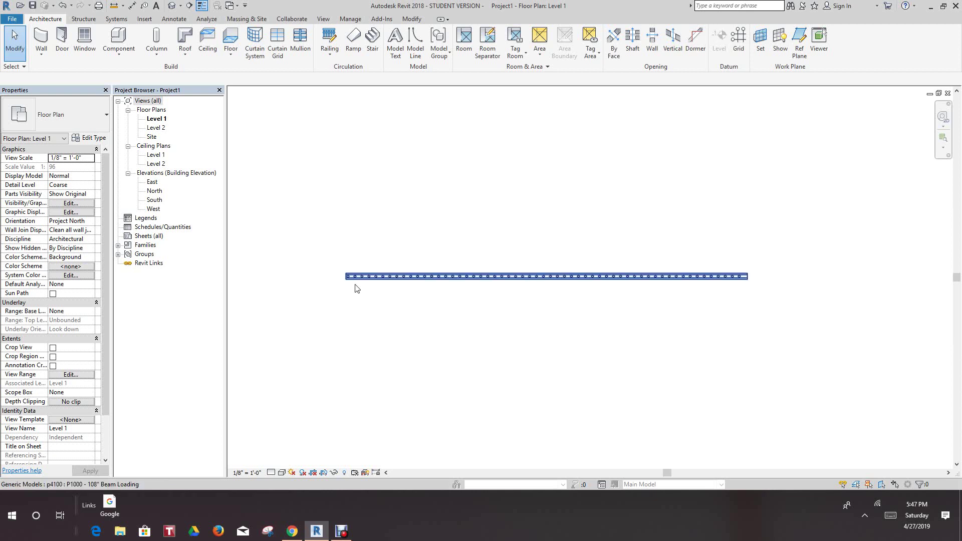
pyautogui.scroll(6, 356, 290)
pyautogui.scroll(4, 335, 264)
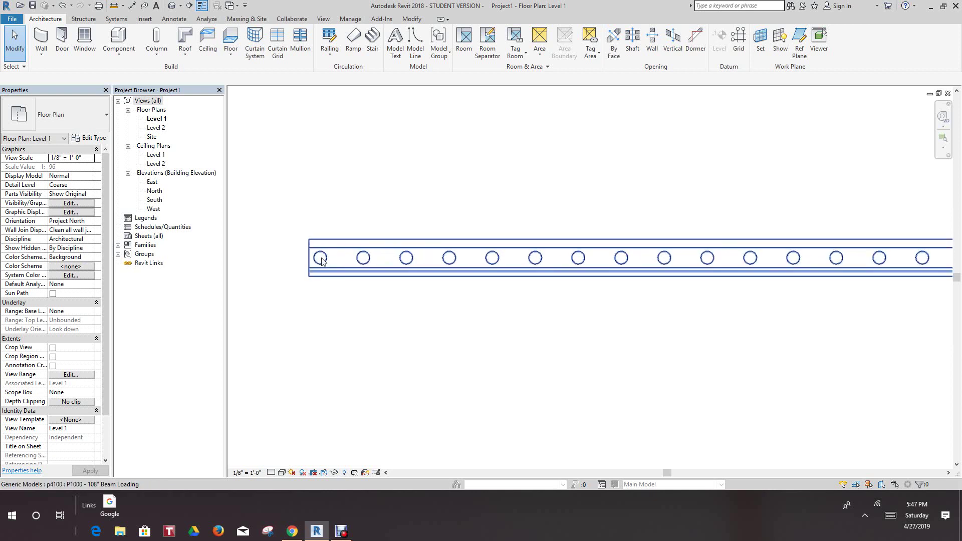
pyautogui.scroll(-2, 321, 265)
pyautogui.scroll(-3, 321, 264)
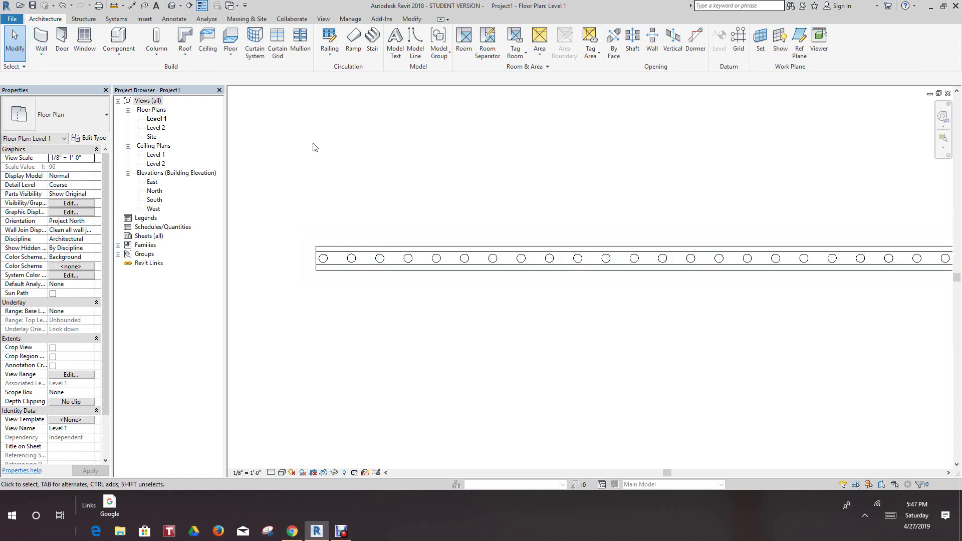
# - Tile the open views and maximize the Ref. Level floor plan of p4100, showing the whole channel with its dimensions
pyautogui.press('w')
pyautogui.press('t')
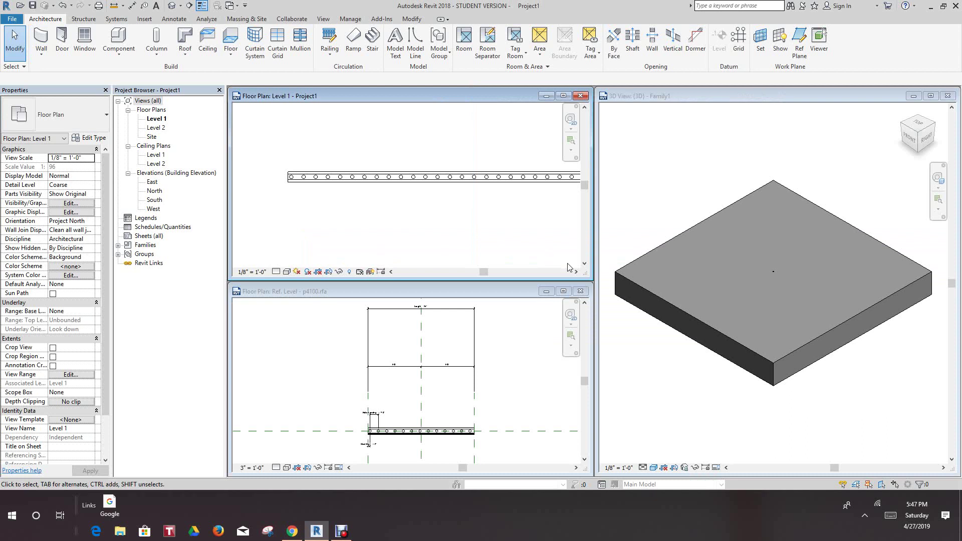
pyautogui.scroll(1, 406, 399)
pyautogui.click(564, 294)
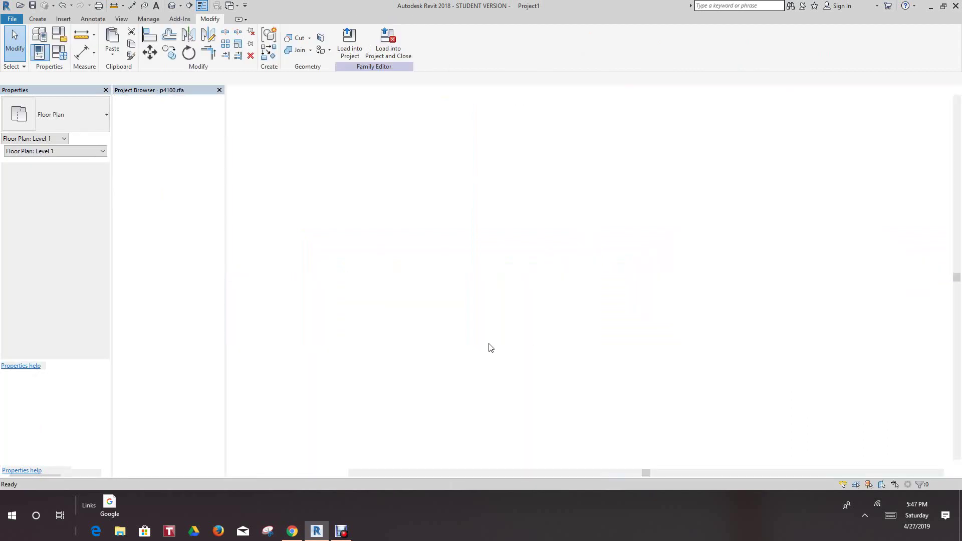
pyautogui.scroll(5, 427, 282)
pyautogui.scroll(3, 427, 279)
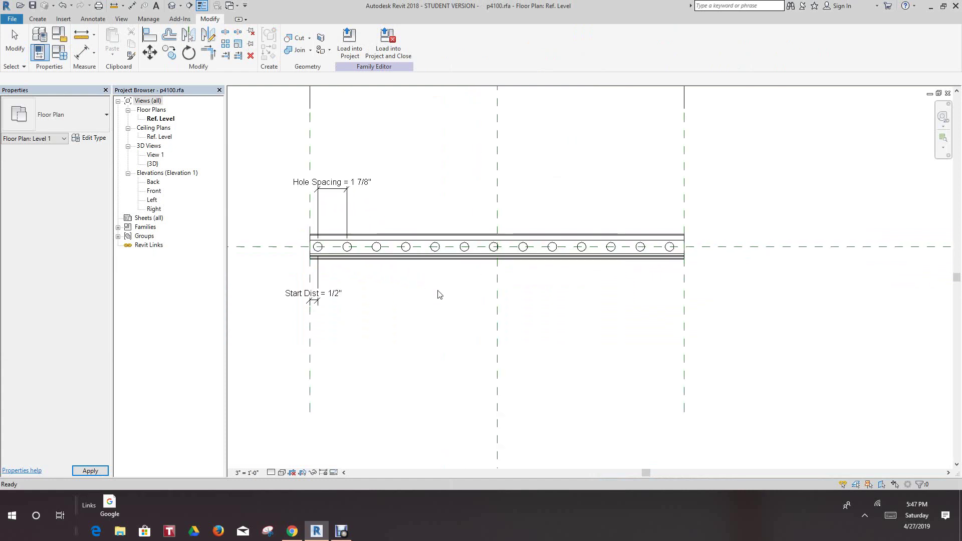
pyautogui.scroll(-2, 460, 370)
pyautogui.moveTo(472, 378); pyautogui.dragTo(519, 434, button='middle')
pyautogui.scroll(-2, 488, 395)
pyautogui.scroll(2, 488, 390)
pyautogui.scroll(-3, 487, 390)
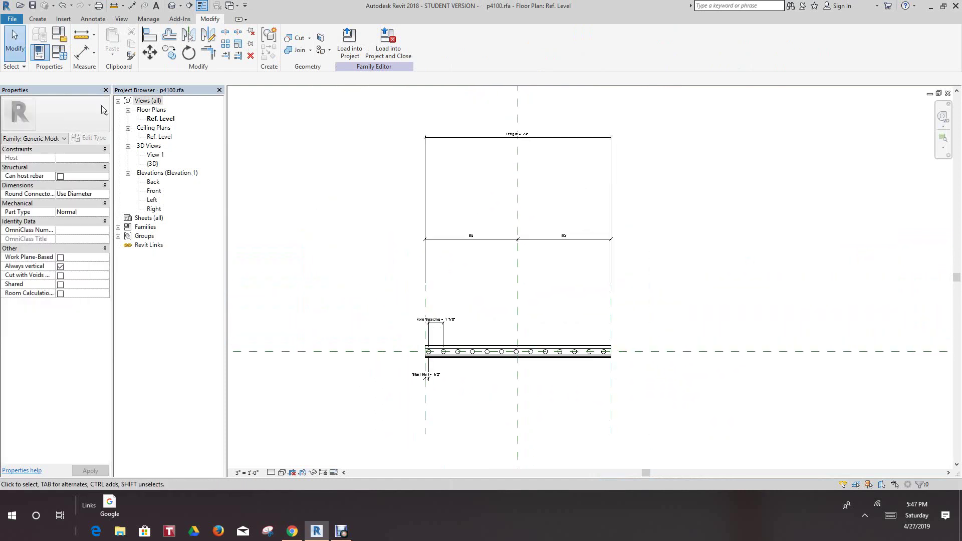
# - Review the hole parameters and the Number of Hole formula in Family Types without changes, and inspect the holes at both channel ends
pyautogui.click(59, 51)
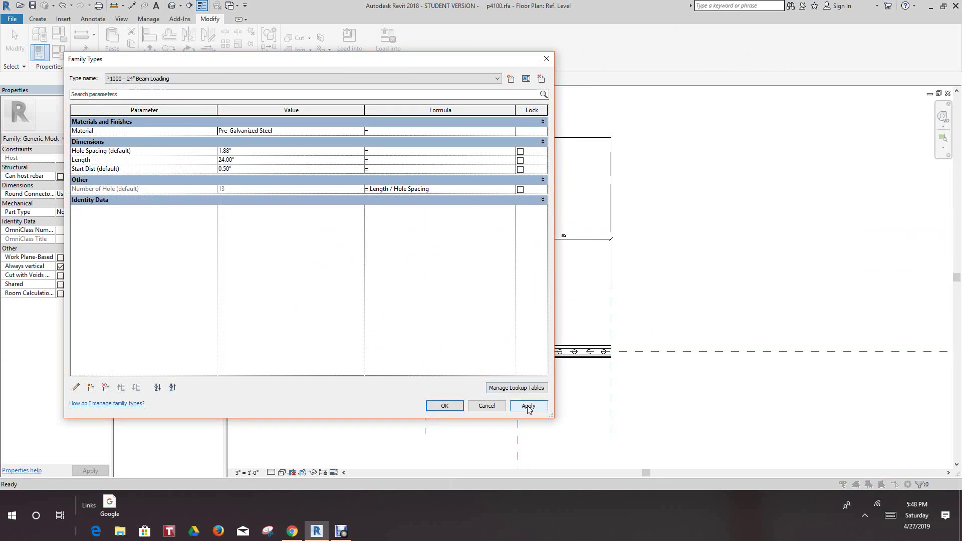
pyautogui.click(486, 405)
pyautogui.scroll(5, 607, 355)
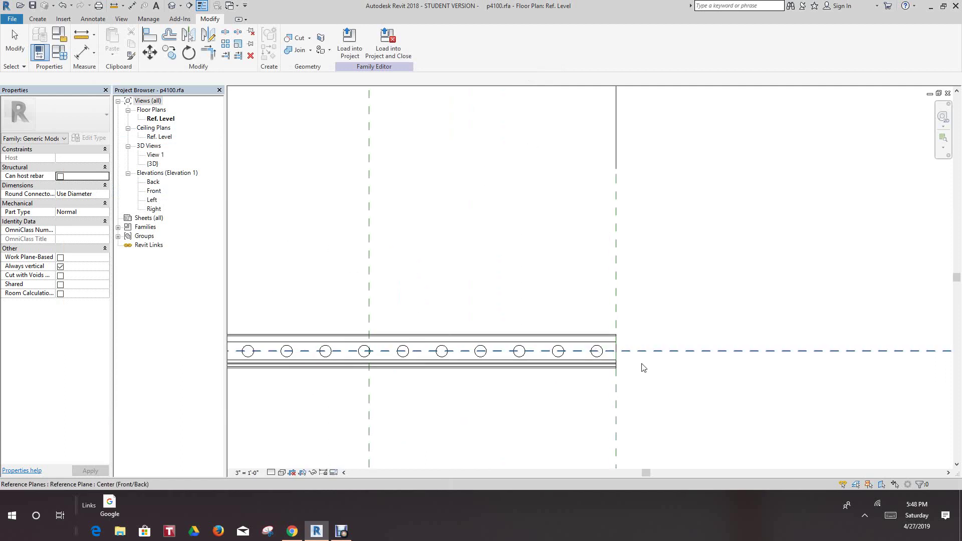
pyautogui.scroll(-5, 615, 359)
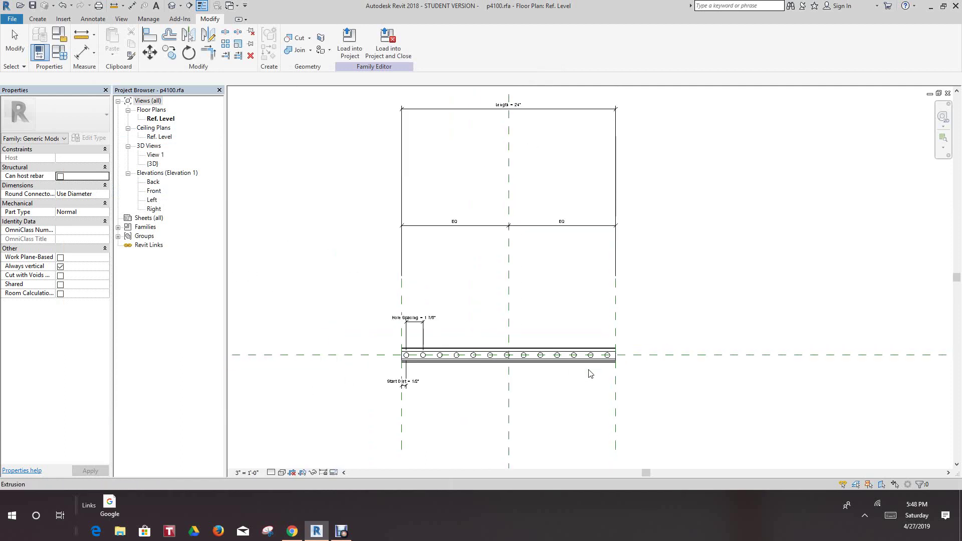
pyautogui.scroll(2, 407, 357)
pyautogui.scroll(2, 406, 357)
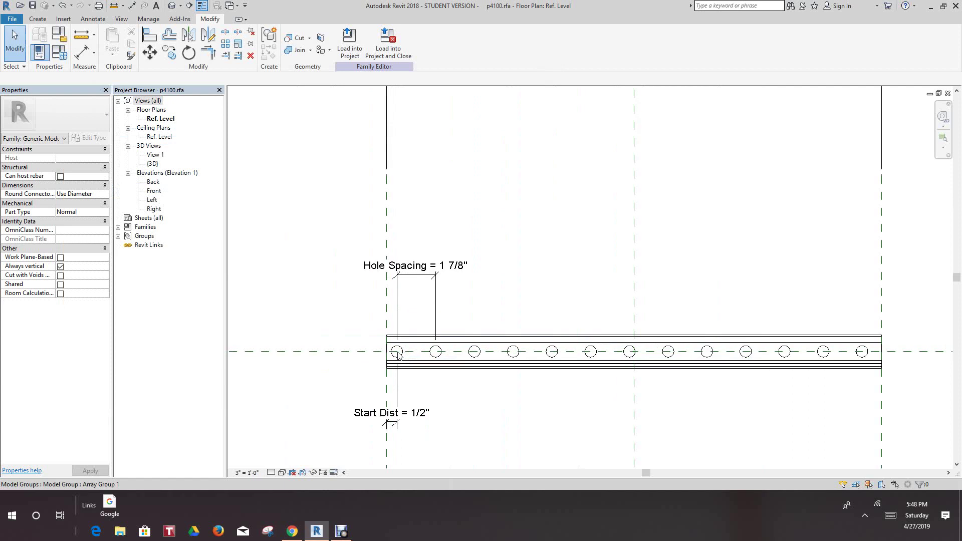
pyautogui.scroll(-6, 400, 357)
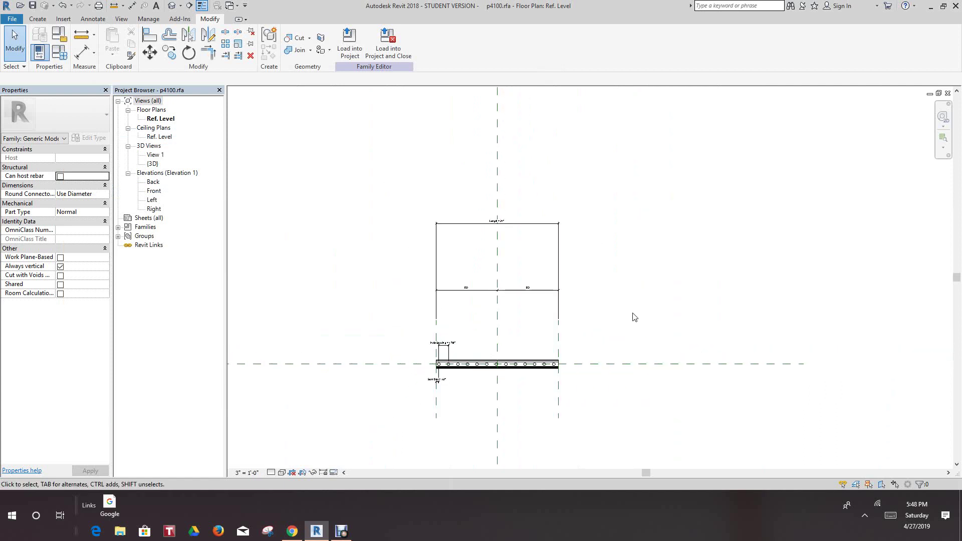
pyautogui.scroll(-1, 397, 454)
pyautogui.middleClick(395, 447)
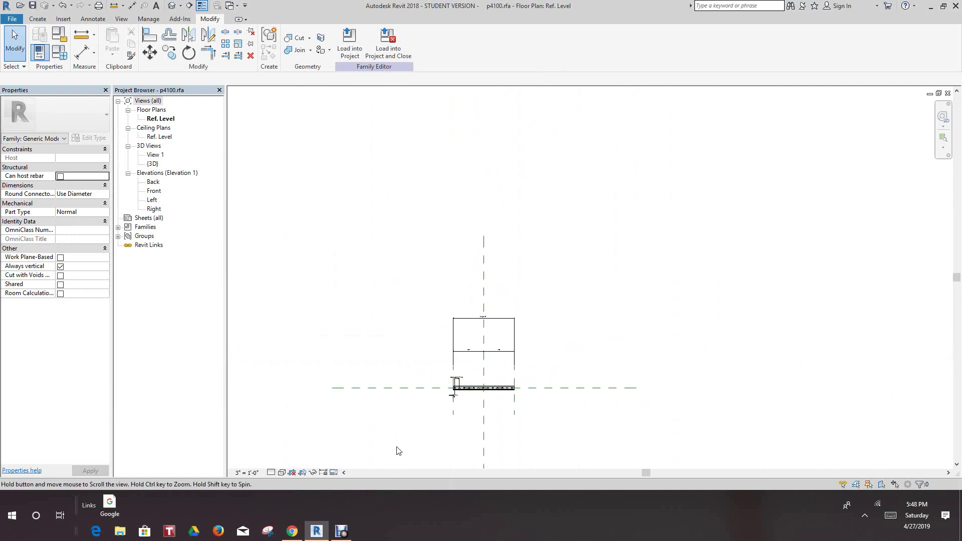
pyautogui.middleClick(395, 447)
pyautogui.scroll(3, 590, 275)
pyautogui.scroll(4, 580, 268)
pyautogui.moveTo(555, 266); pyautogui.dragTo(515, 359, button='middle')
pyautogui.scroll(-5, 510, 360)
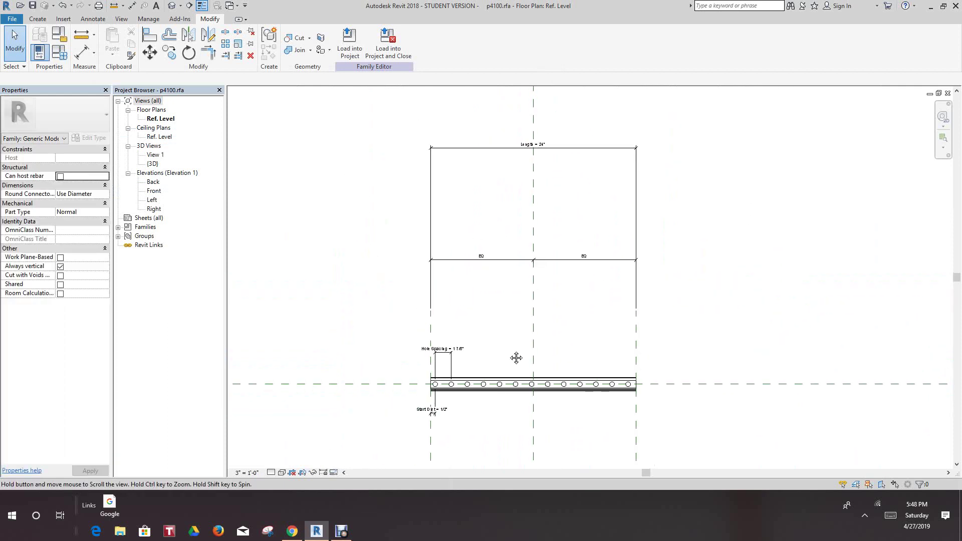
pyautogui.click(340, 530)
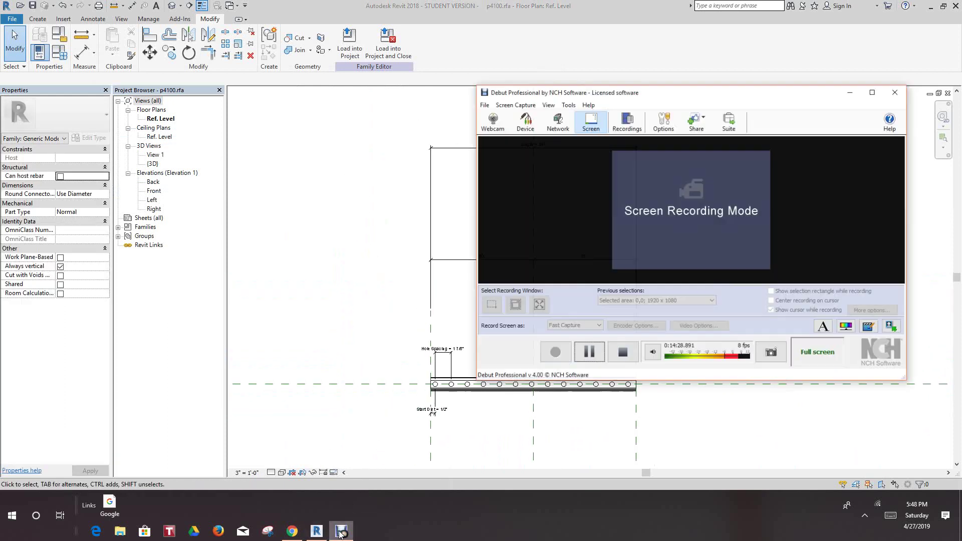